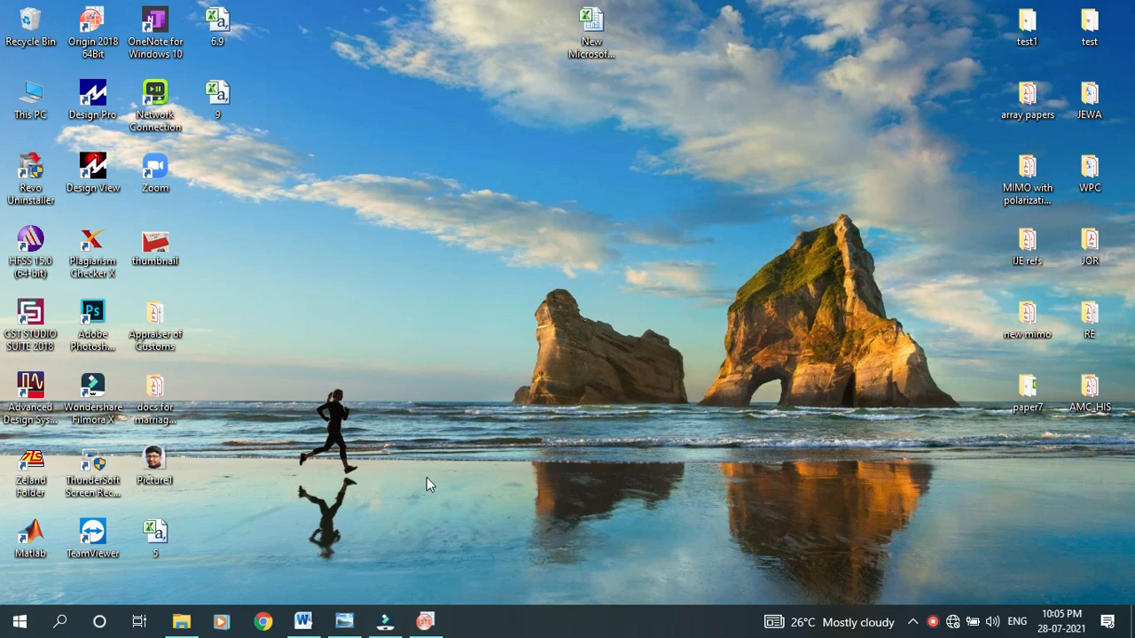
View the gain and efficiency graph in Figure 22, and open the New Microsoft Excel Worksheet file in Excel
click(344, 623)
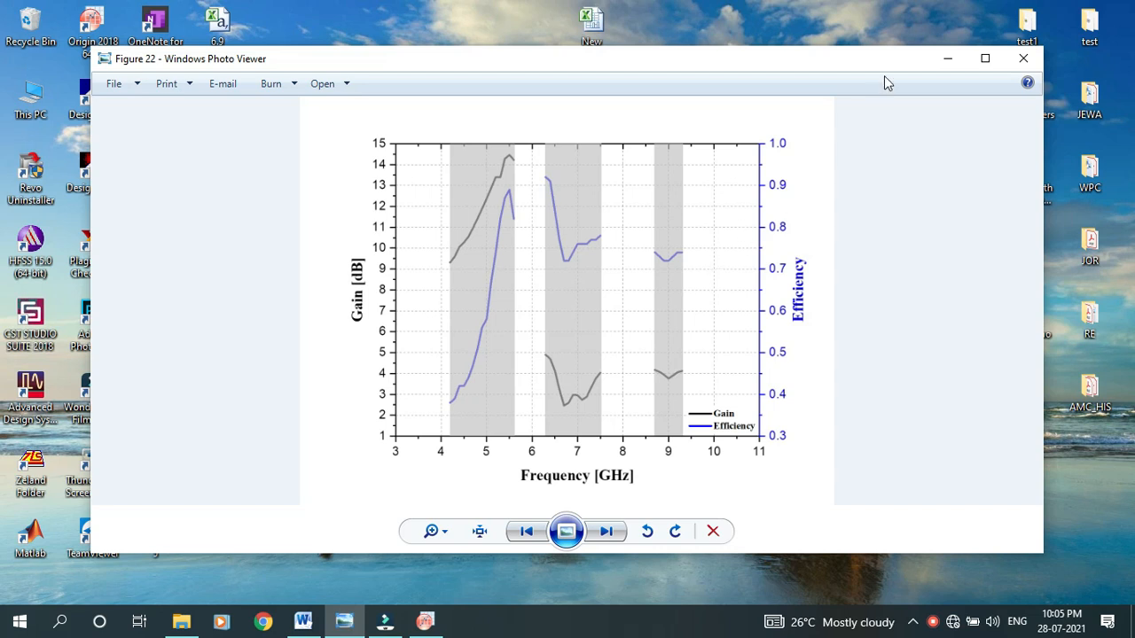
click(947, 58)
double_click(588, 34)
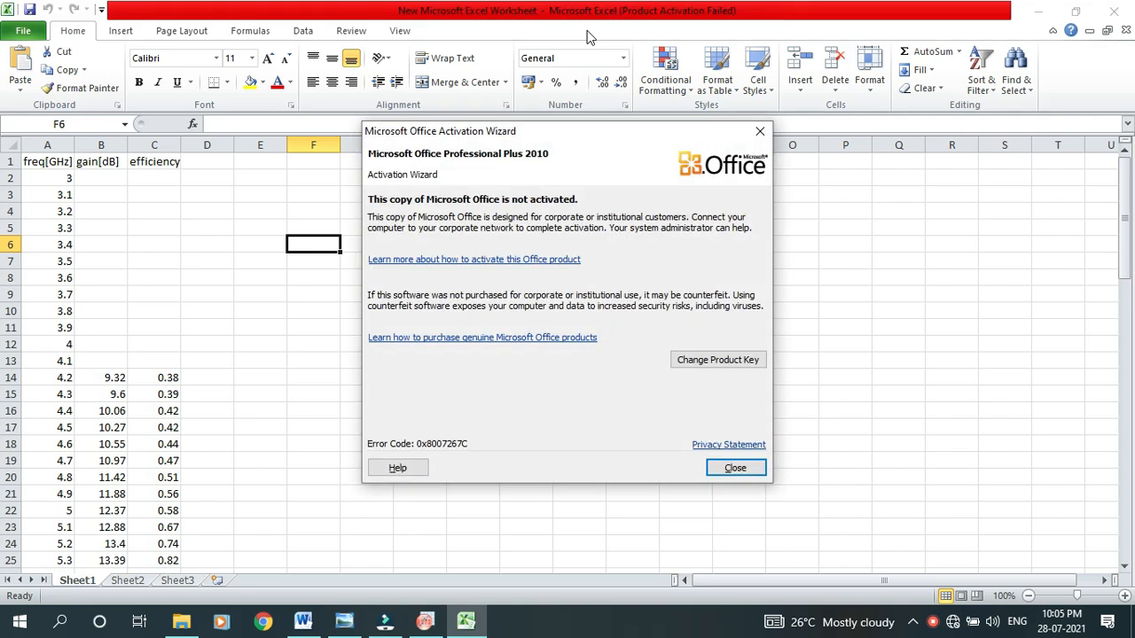
click(760, 130)
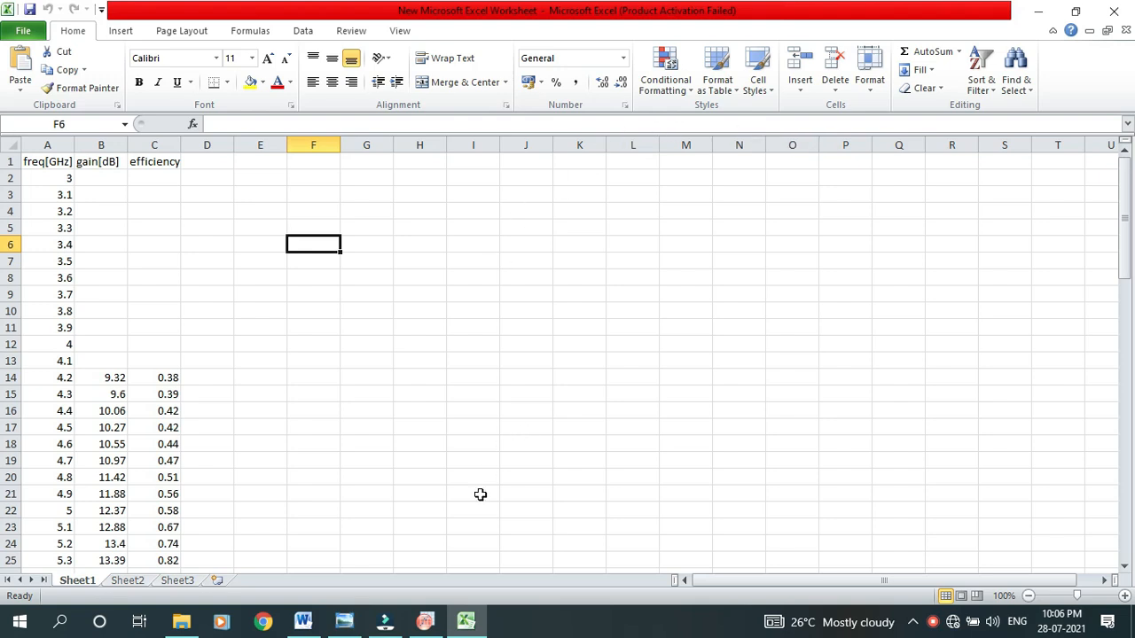
Switch to OriginPro, maximize the Book1 worksheet and add a third column for the efficiency data
click(427, 621)
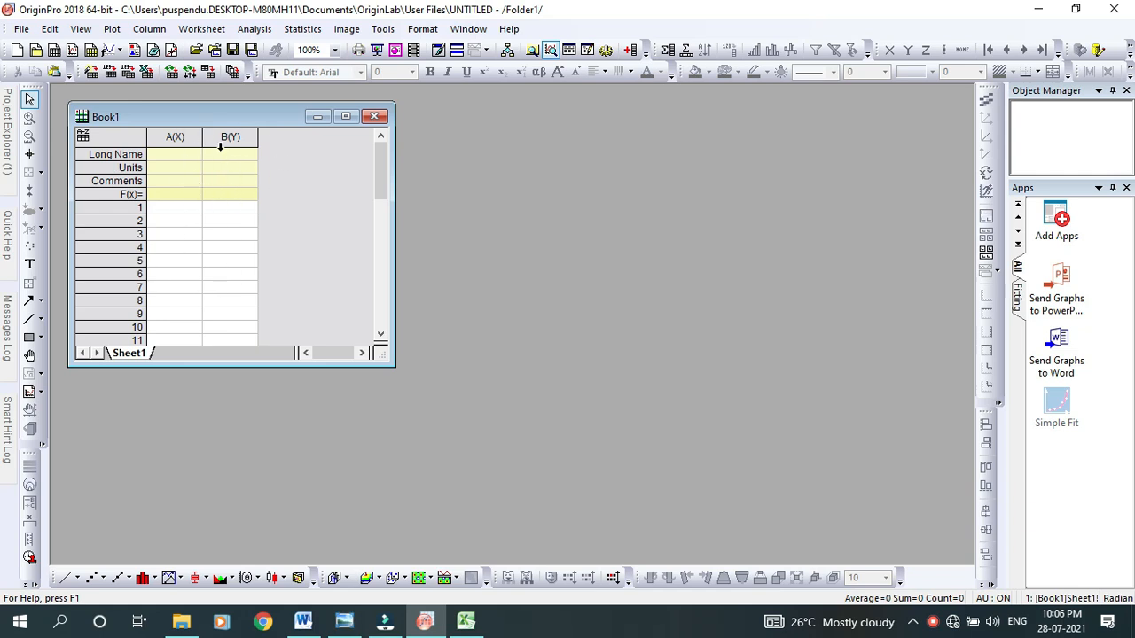
click(347, 116)
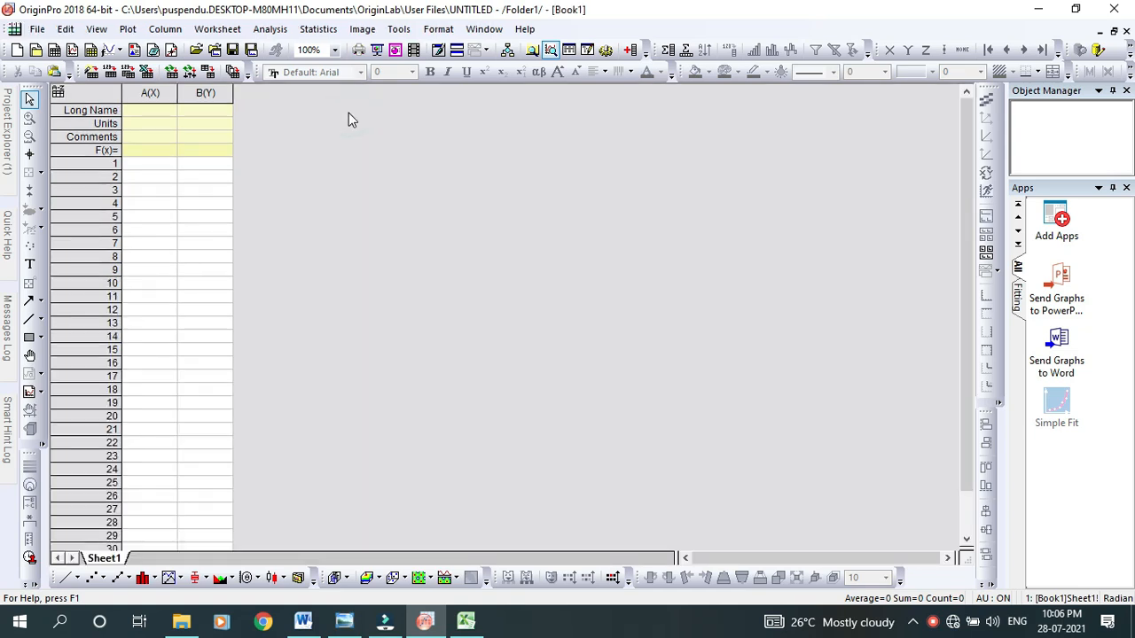
click(466, 622)
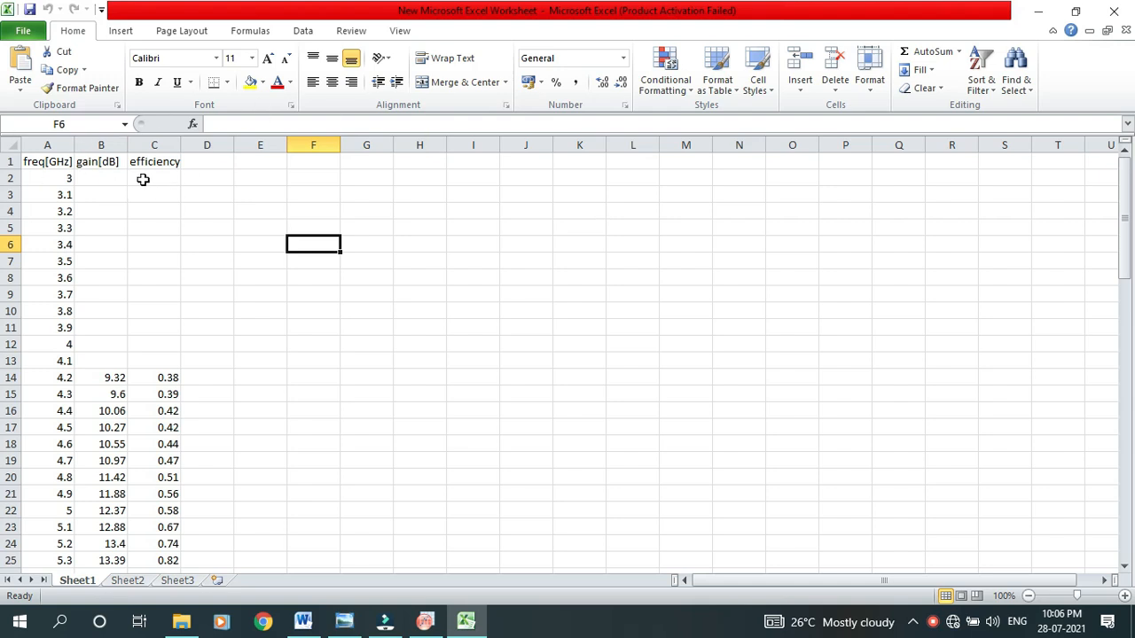
click(425, 622)
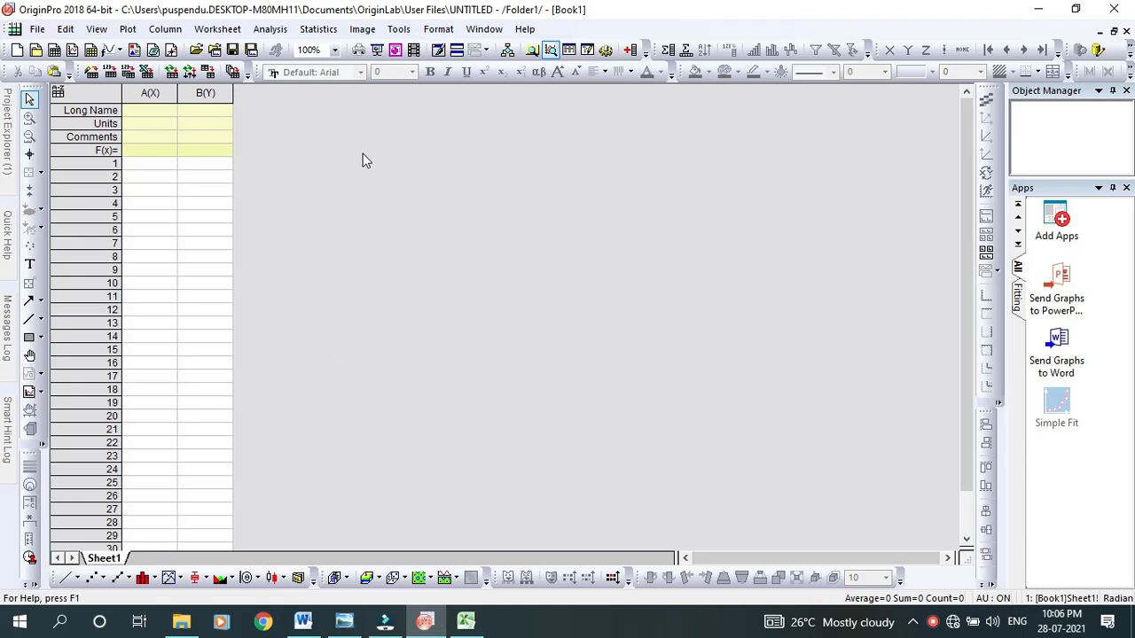
right_click(390, 156)
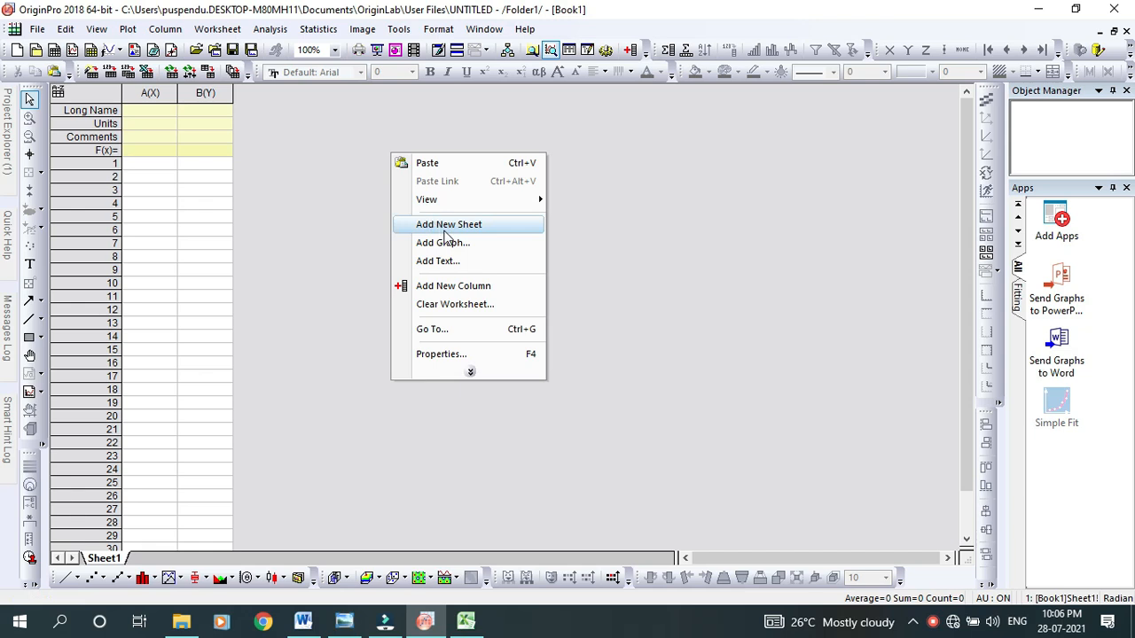
click(457, 288)
click(455, 290)
Try to paste Excel's entire freq[GHz] column, header included, into column A(X) of the OriginPro worksheet, and undo the paste
click(466, 624)
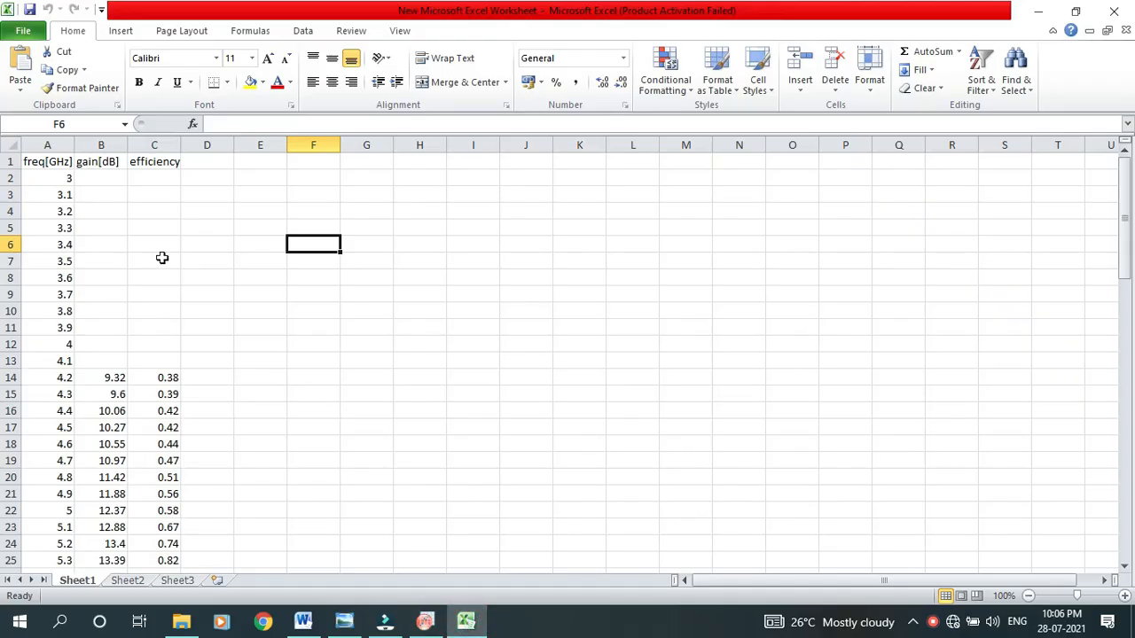
click(49, 145)
right_click(51, 150)
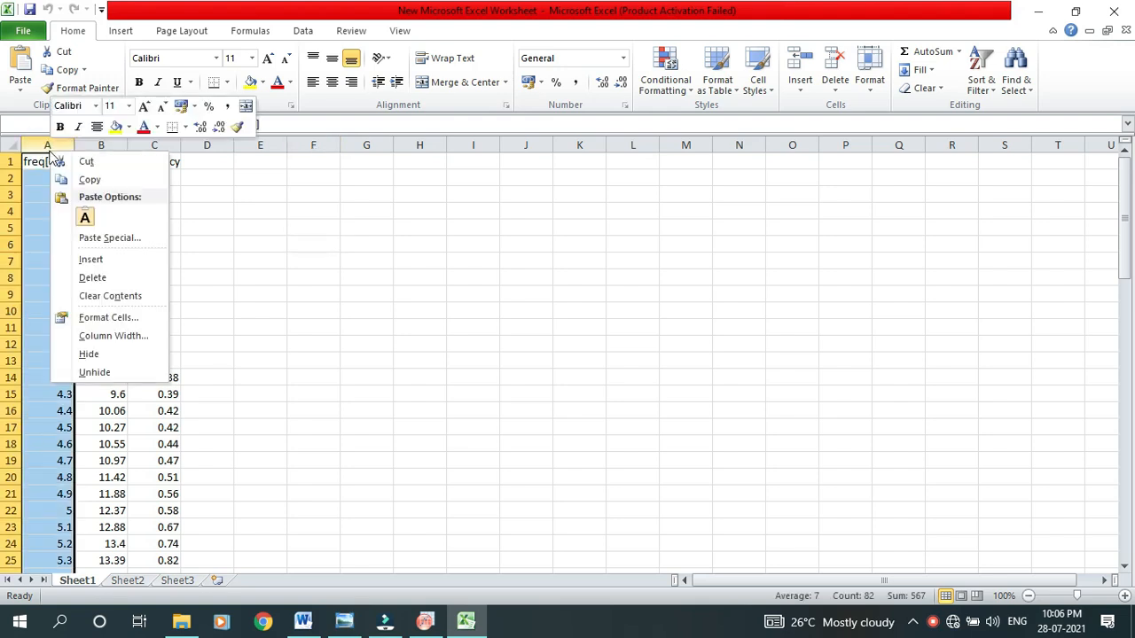
click(91, 179)
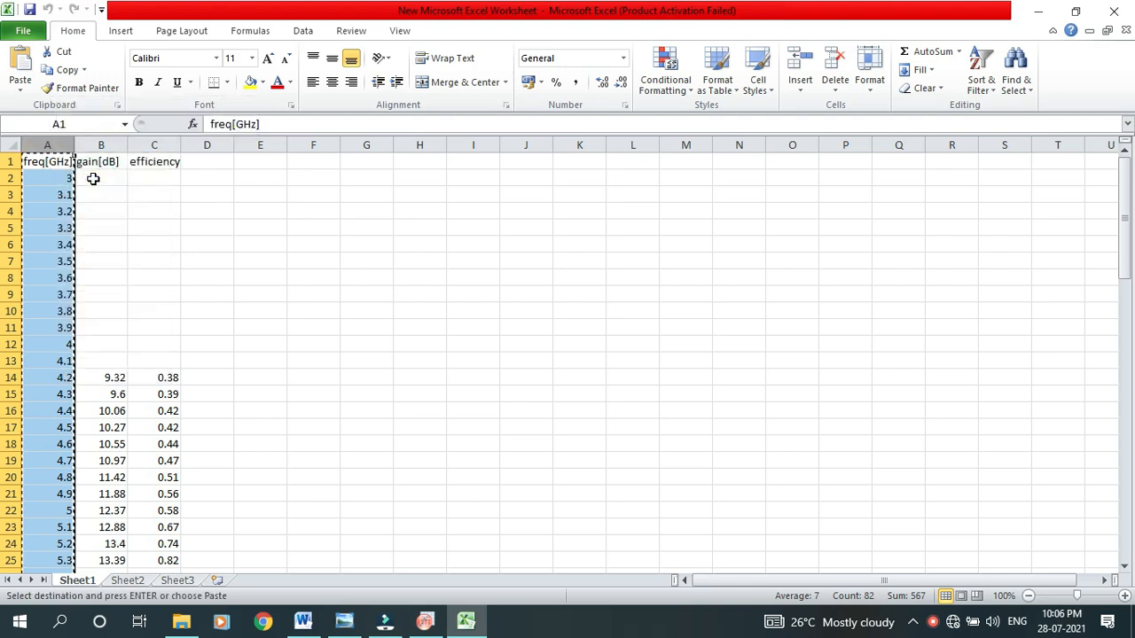
click(425, 621)
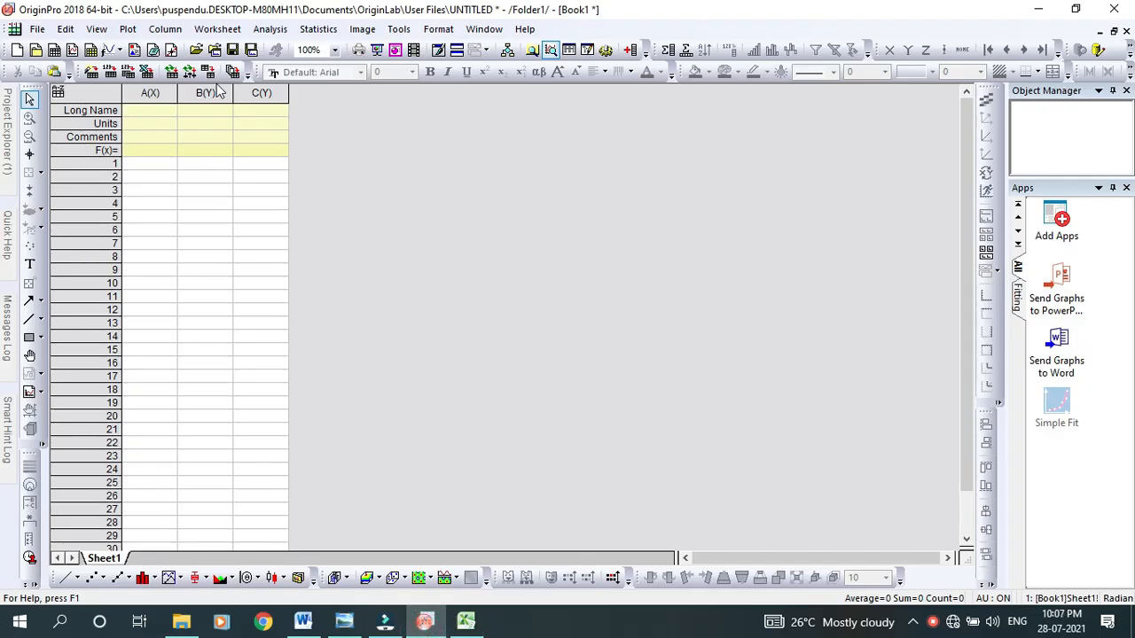
click(148, 101)
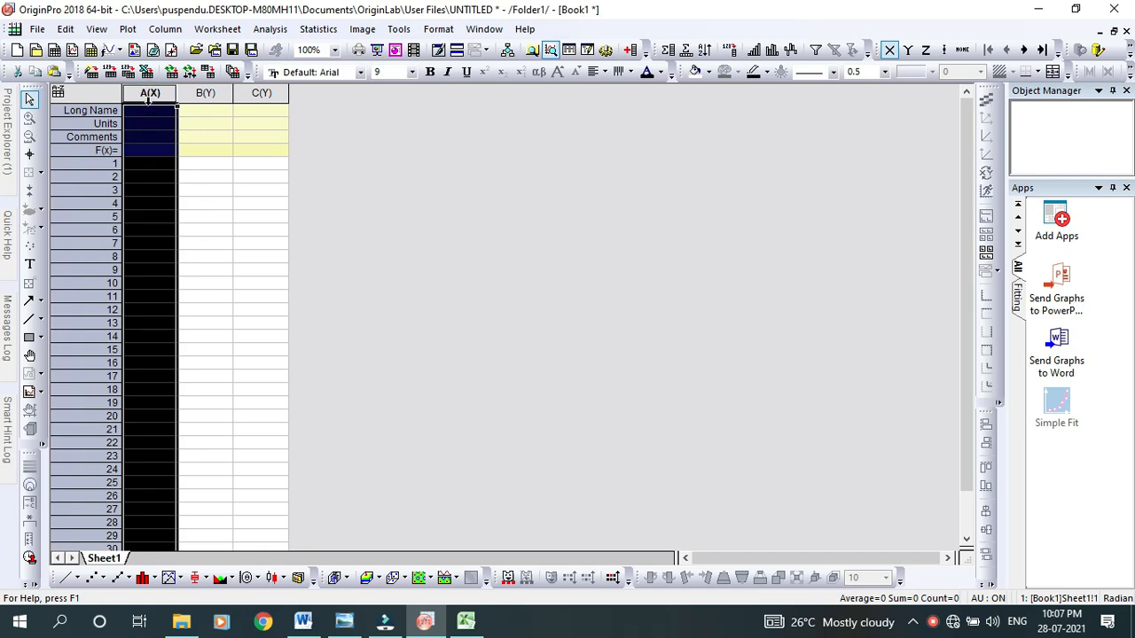
key(ctrl+v)
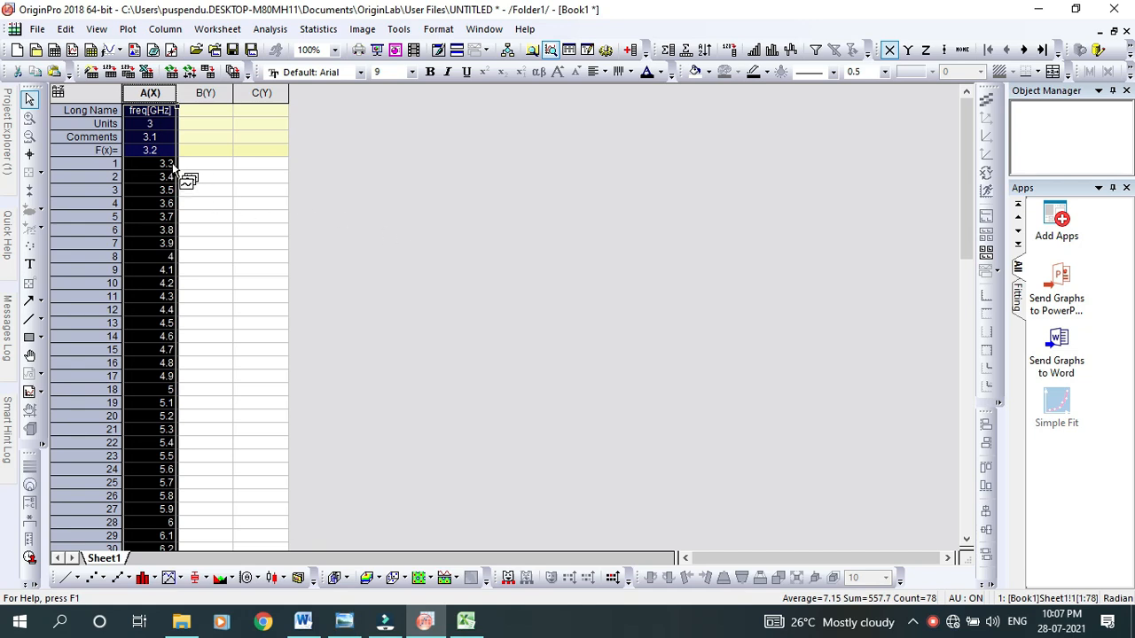
click(467, 245)
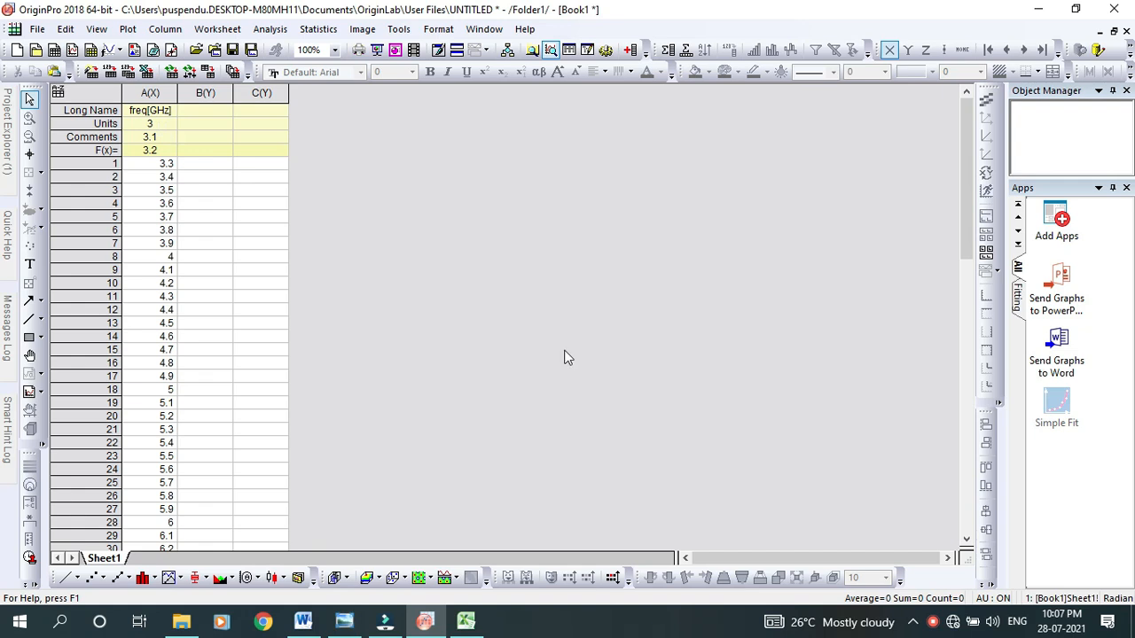
key(ctrl+z)
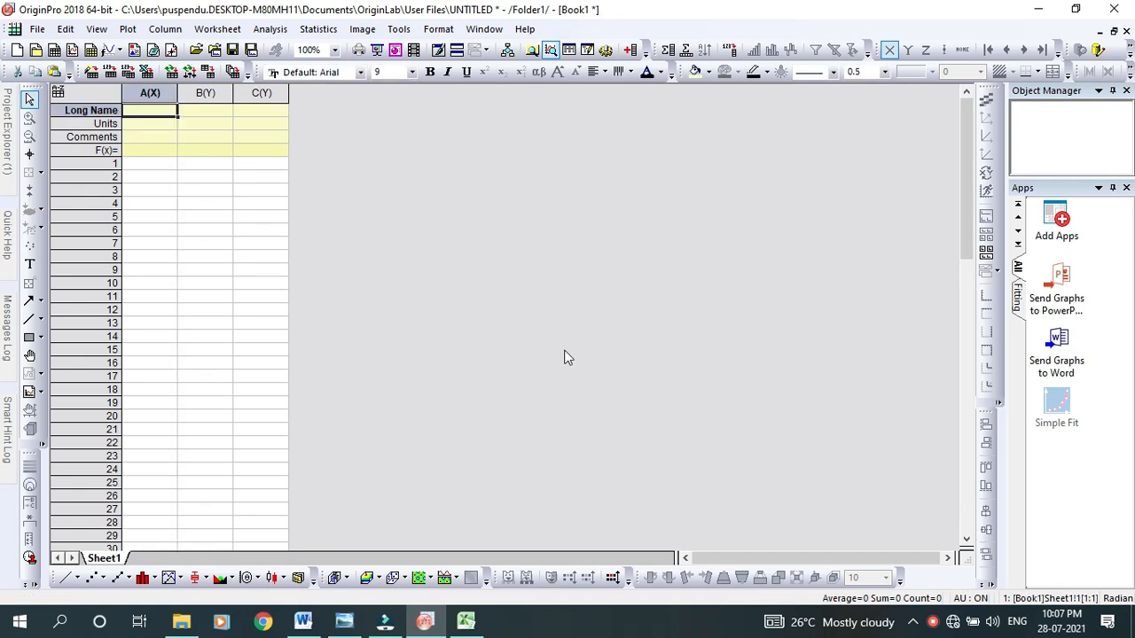
Copy the frequency values without the header (A2:A82) from Excel into OriginPro column A(X), starting at row 1
click(468, 619)
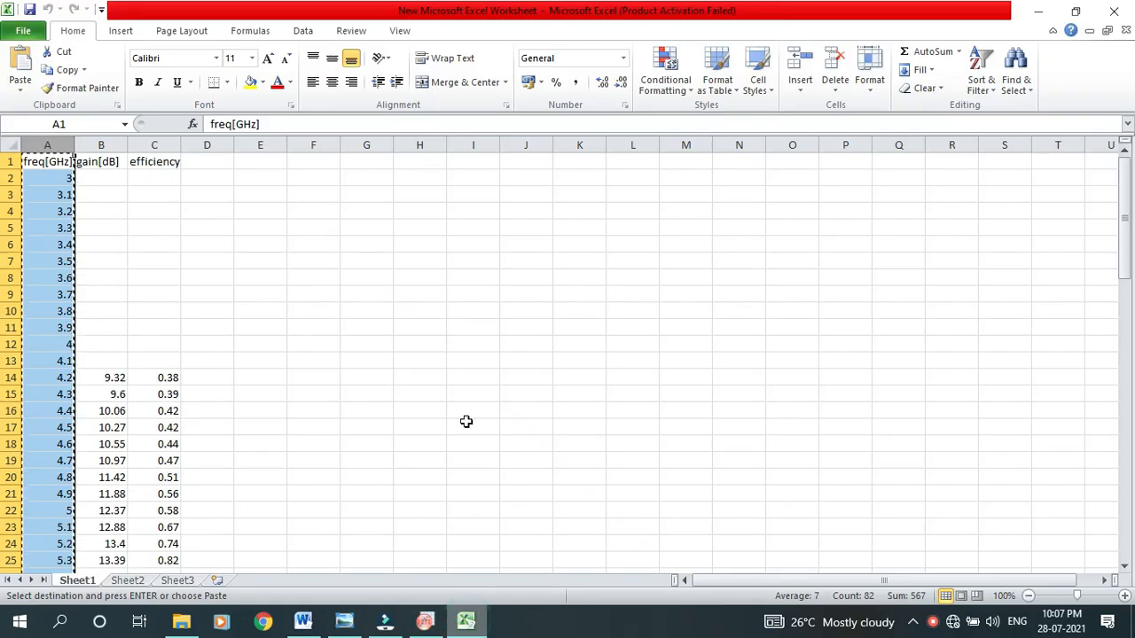
click(45, 182)
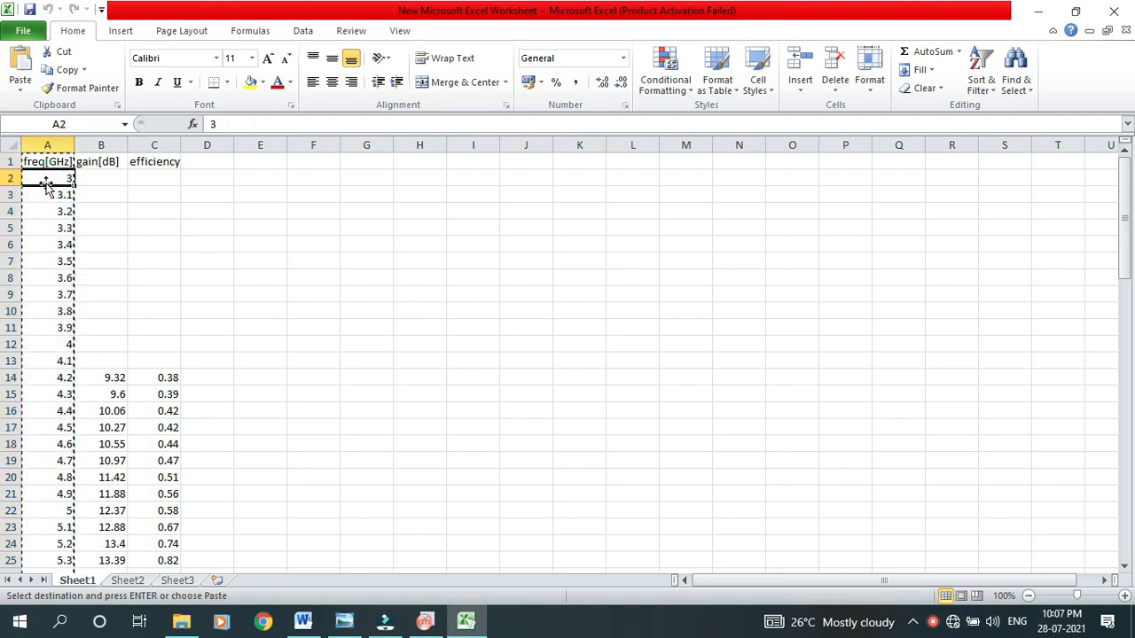
drag(51, 188, 65, 331)
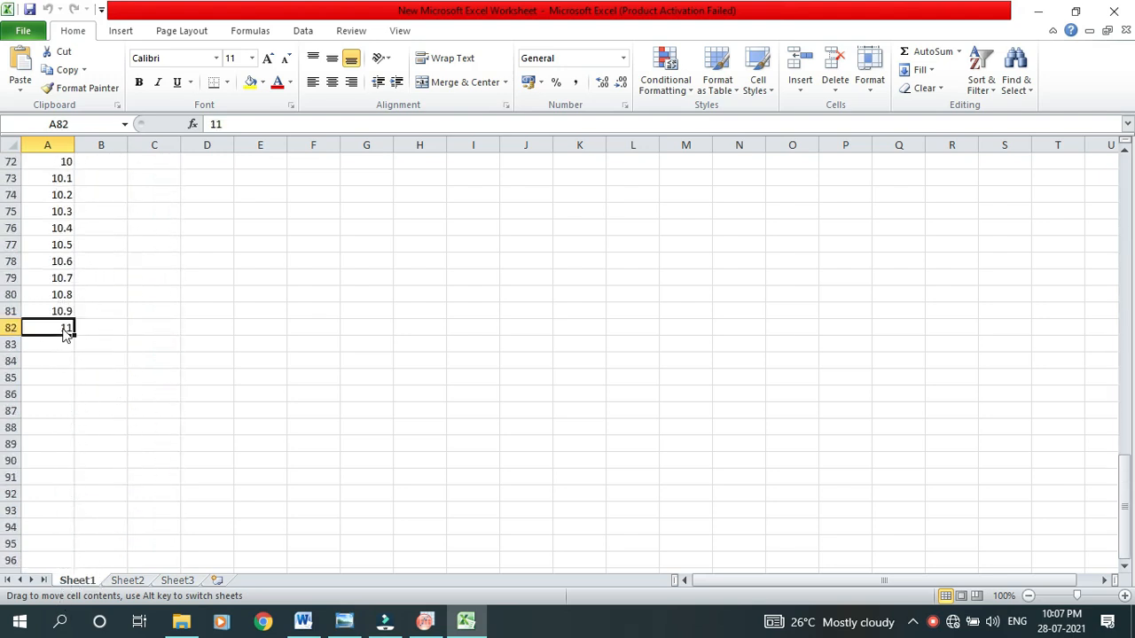
click(602, 353)
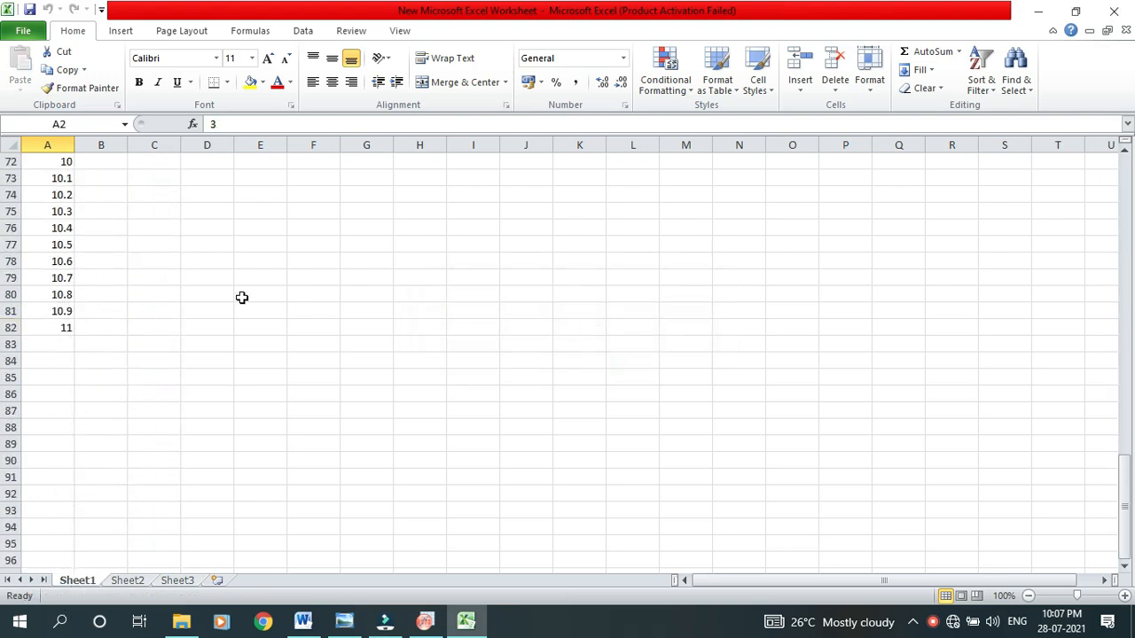
scroll(240, 296, up, 20)
click(54, 180)
drag(54, 180, 39, 503)
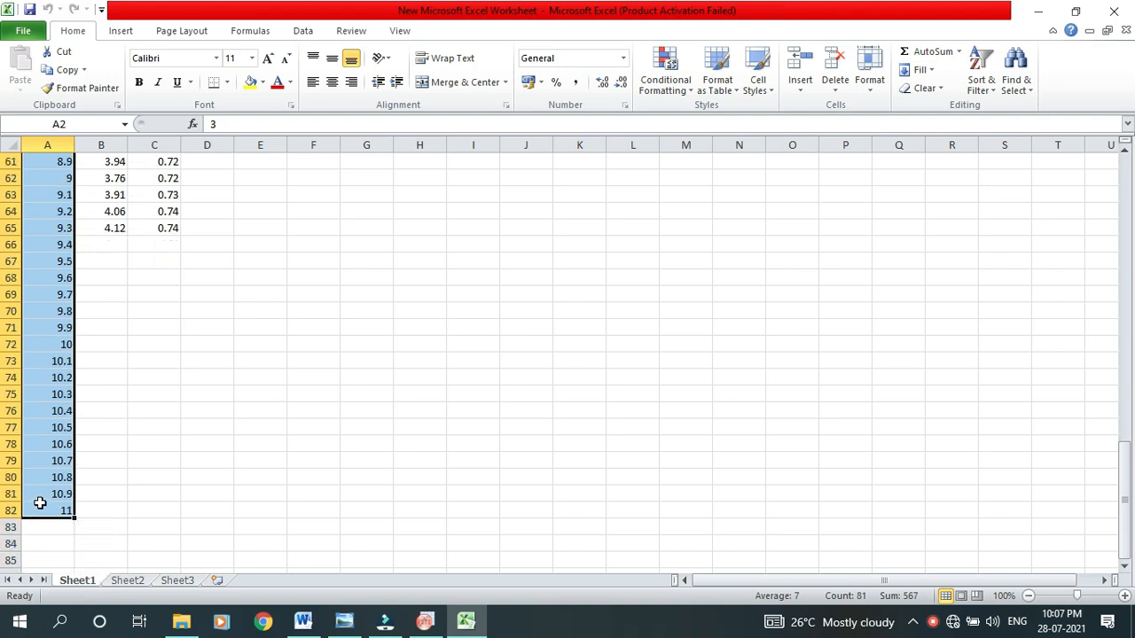
key(ctrl+c)
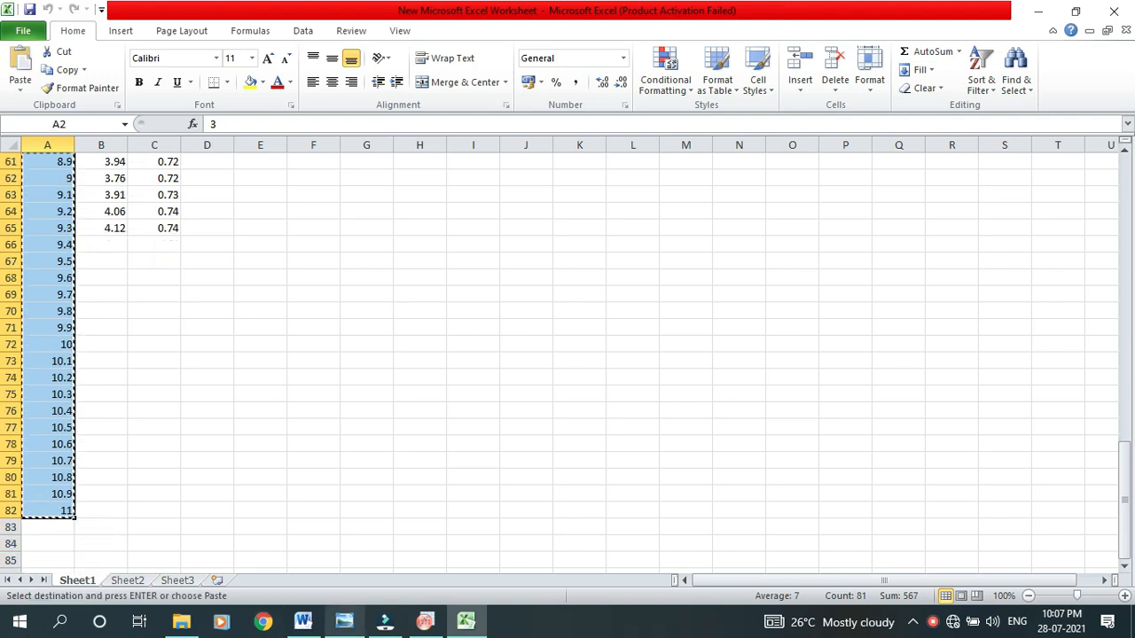
click(427, 624)
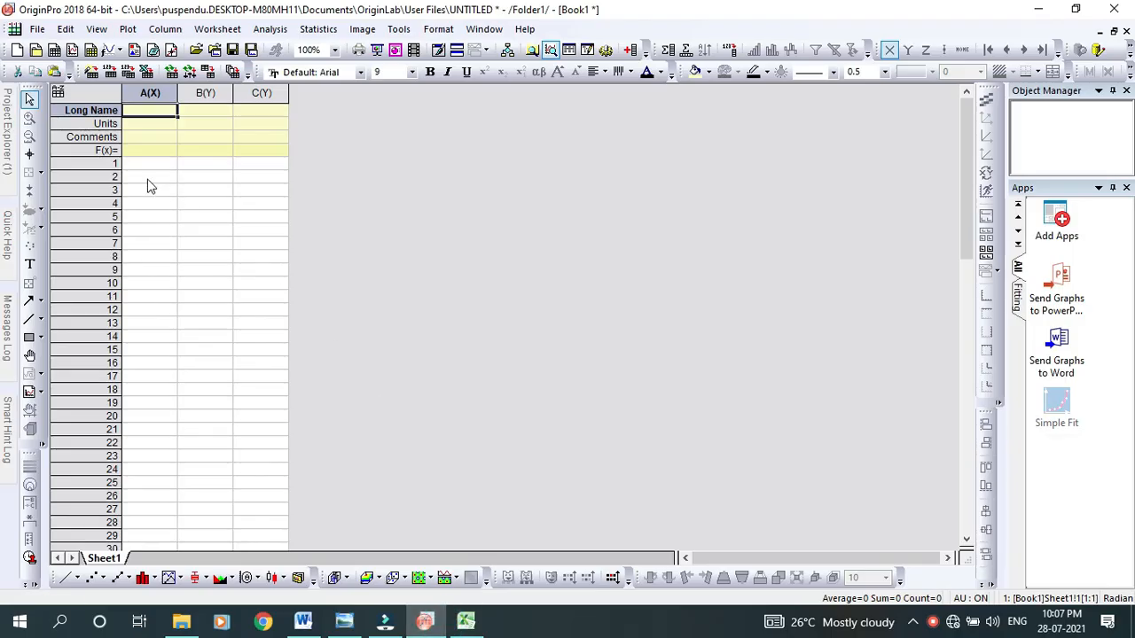
click(148, 169)
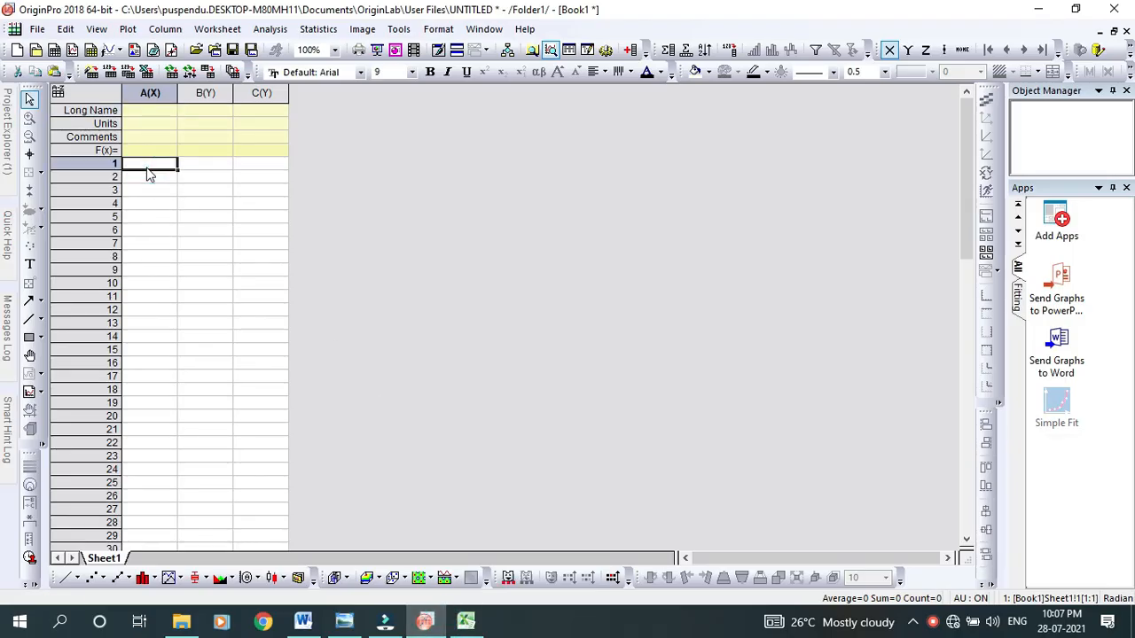
key(ctrl+v)
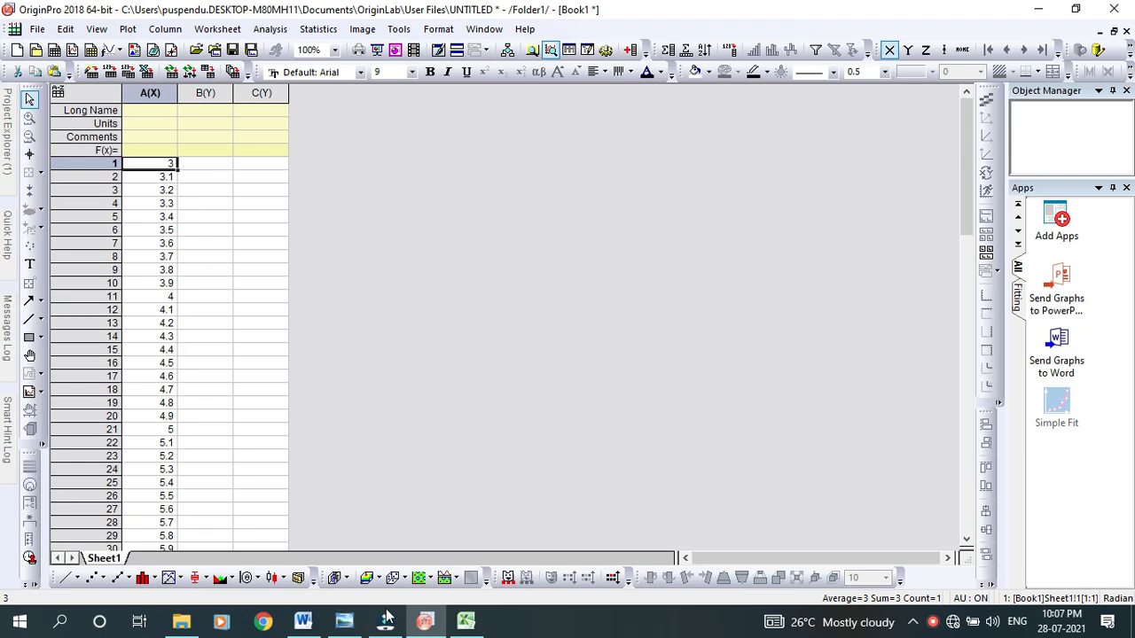
Copy the gain[dB] cells B2:B82 from Excel into OriginPro column B(Y), starting at row 1
click(465, 621)
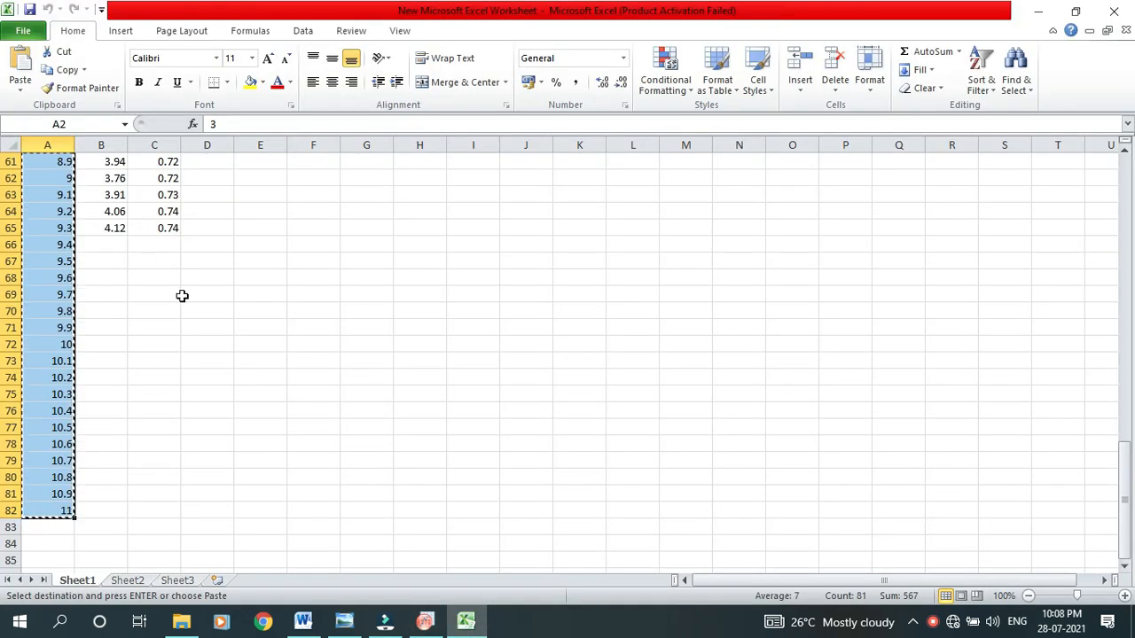
scroll(215, 347, up, 20)
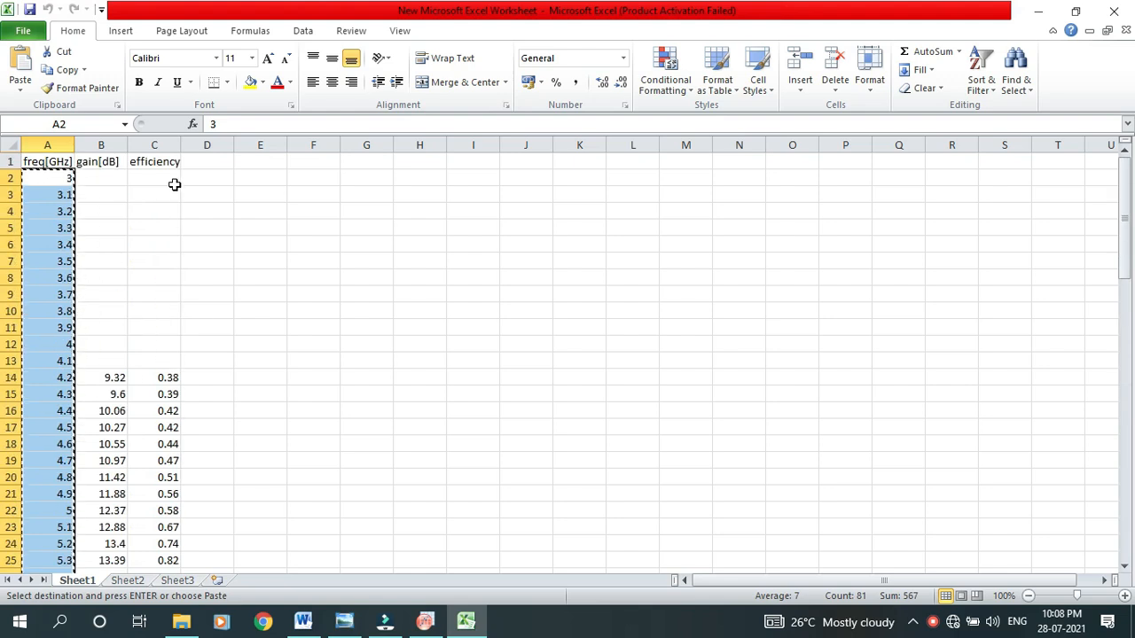
click(116, 177)
drag(116, 177, 102, 541)
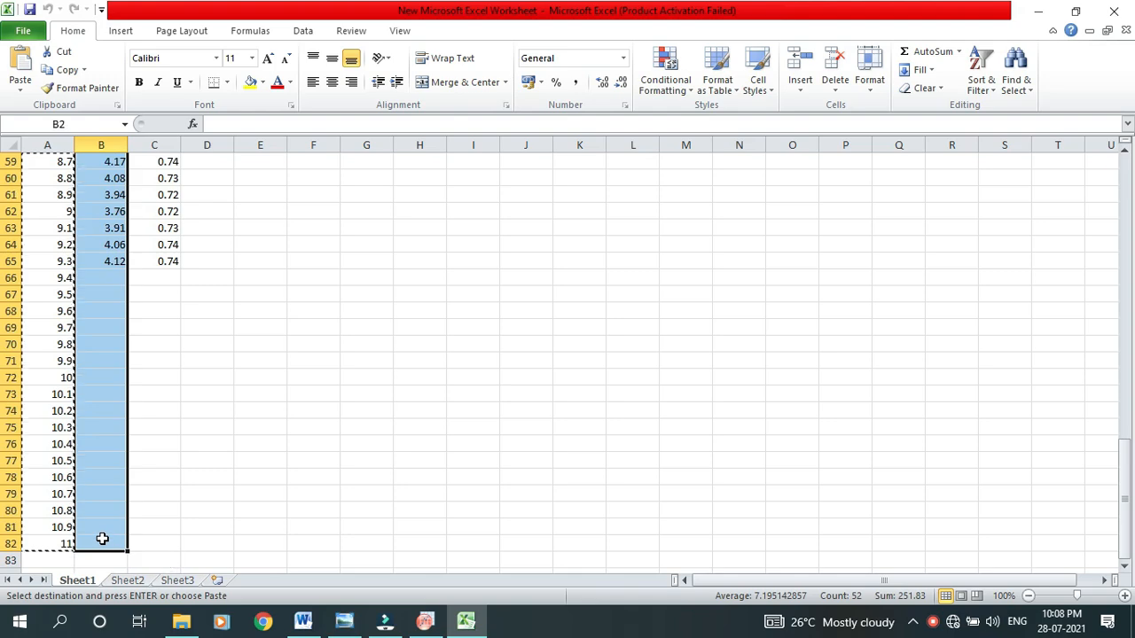
click(425, 623)
click(203, 169)
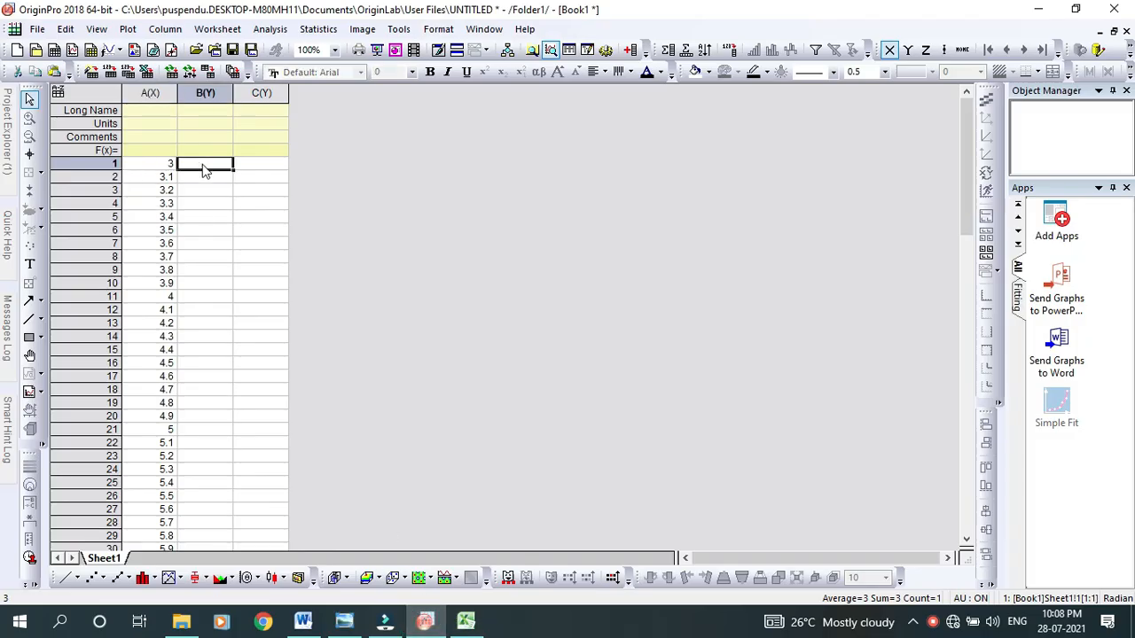
key(ctrl+v)
Copy the efficiency cells C2:C82 from Excel into OriginPro column C(Y), starting at row 1
click(466, 623)
scroll(183, 228, up, 20)
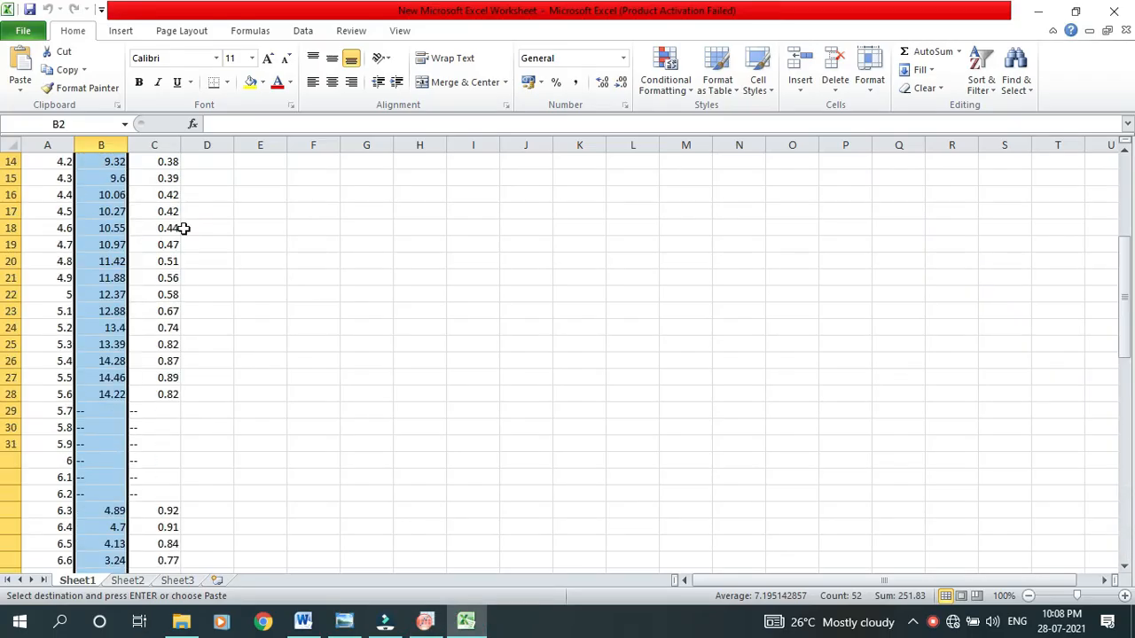
click(162, 182)
drag(165, 187, 169, 310)
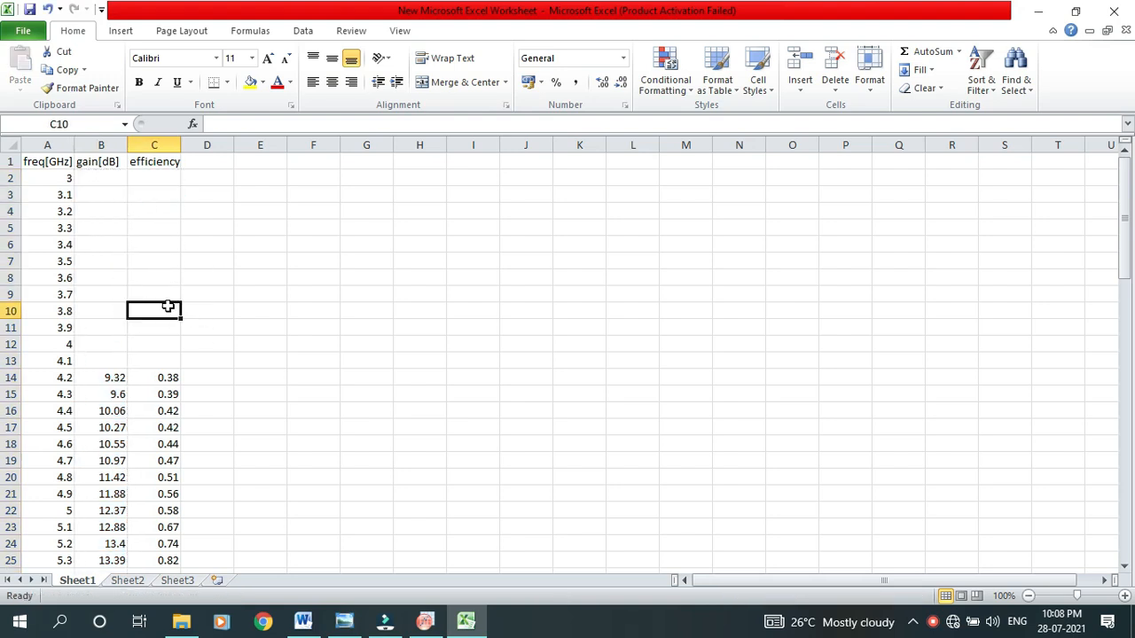
double_click(152, 178)
click(155, 179)
key(Return)
click(155, 178)
drag(151, 200, 148, 440)
key(ctrl+c)
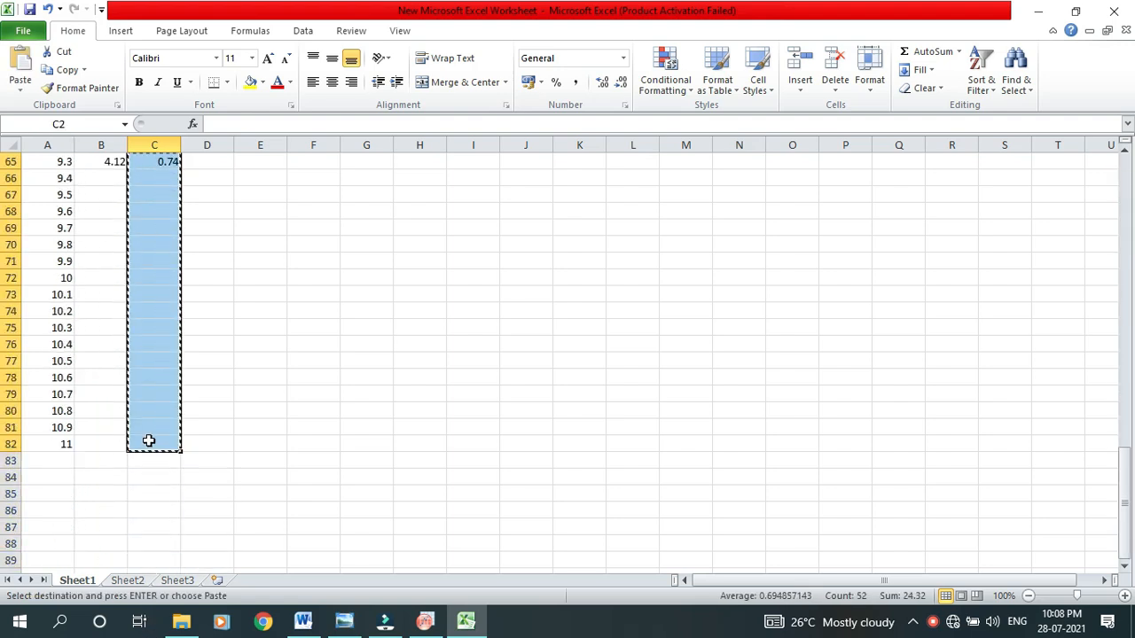
click(425, 621)
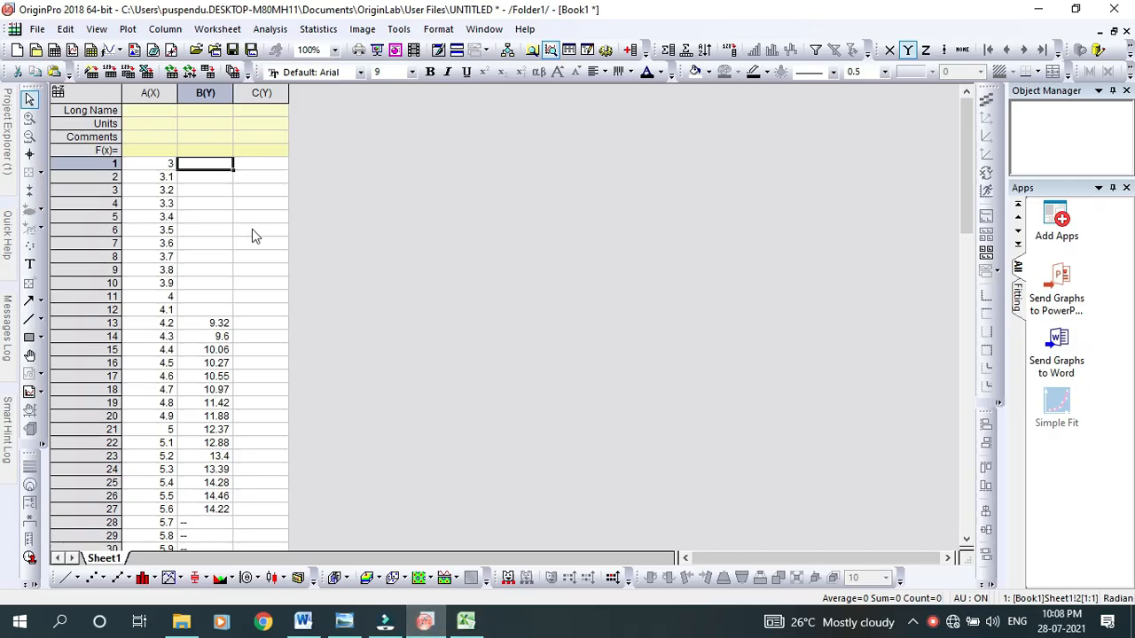
click(265, 165)
key(ctrl+v)
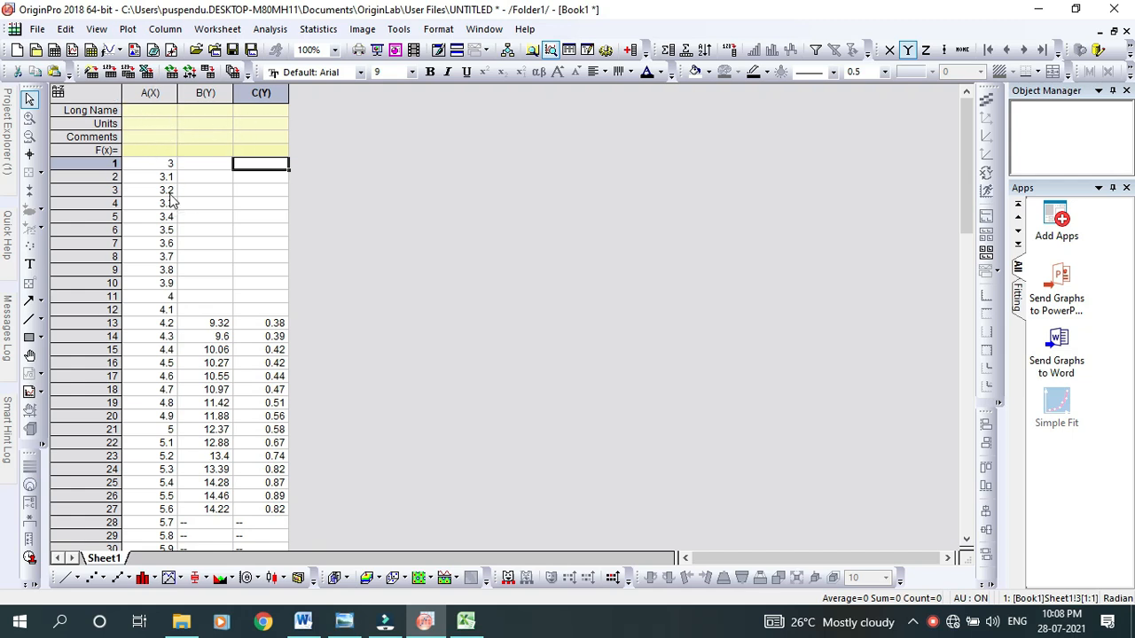
Enter the long names freq[GHz], gain[dB] and efficiency for worksheet columns A(X), B(Y) and C(Y)
click(157, 111)
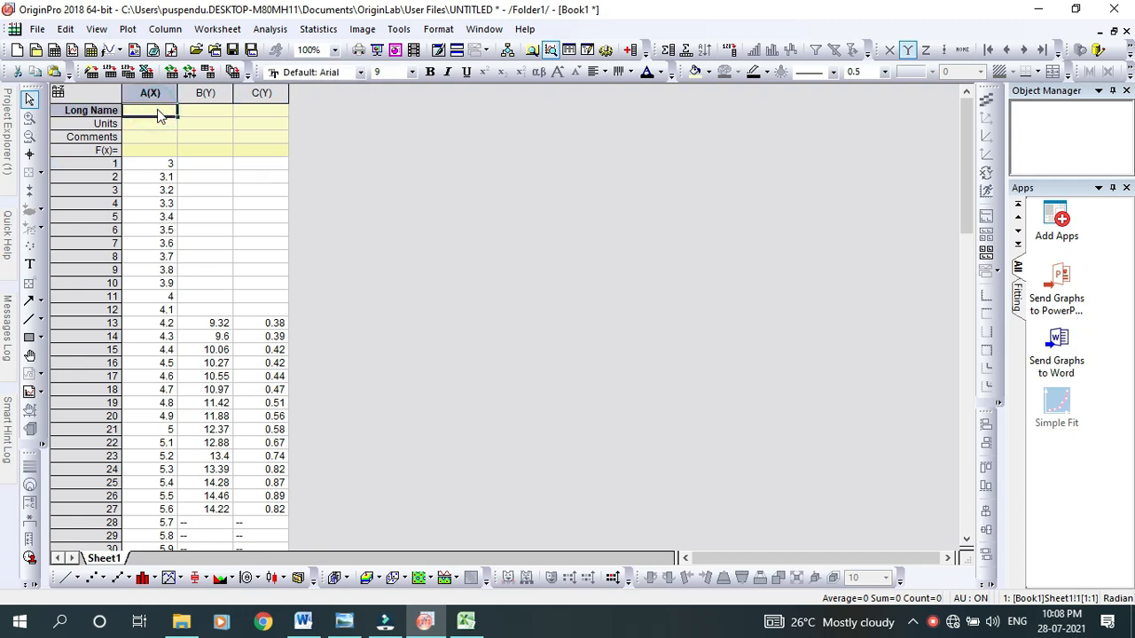
text(freq[G)
text(z])
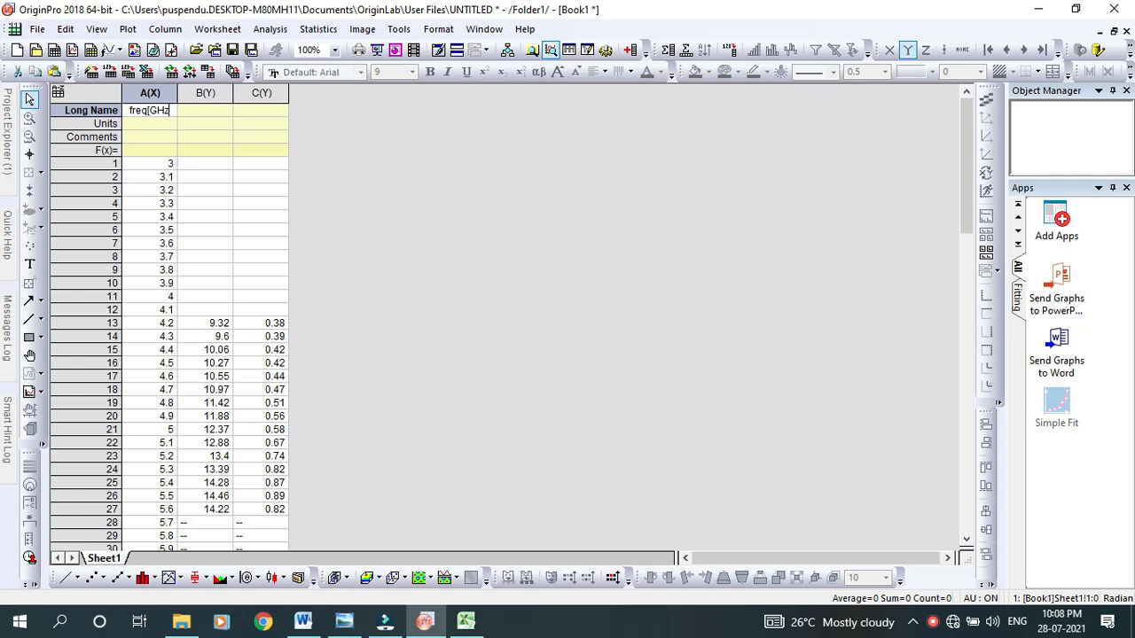
click(202, 112)
text(gain)
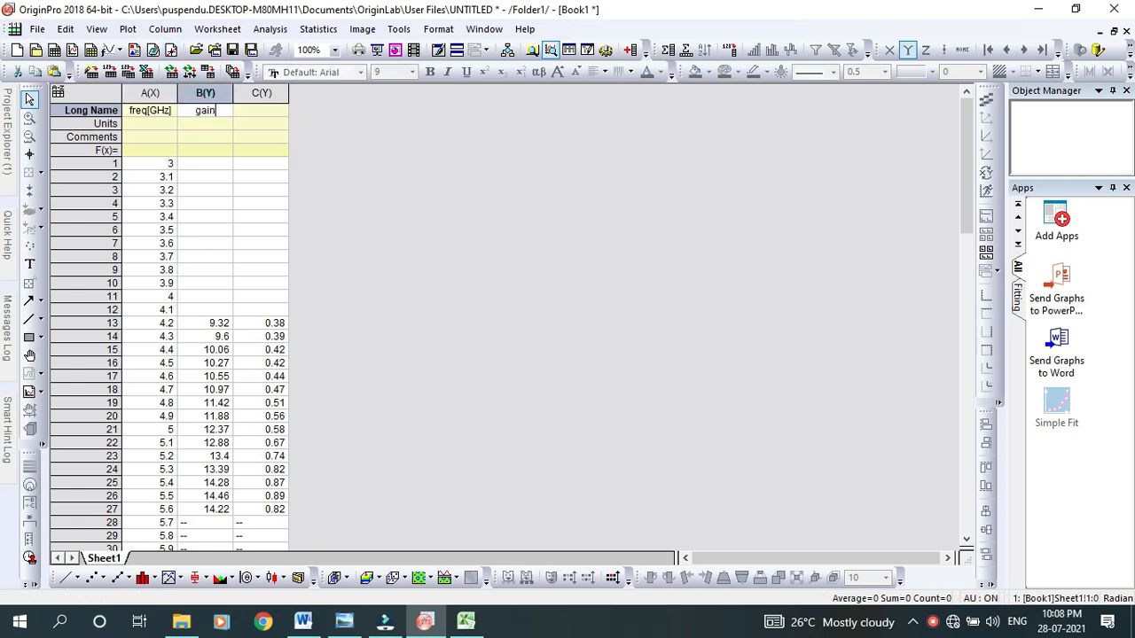
text([dB])
click(257, 112)
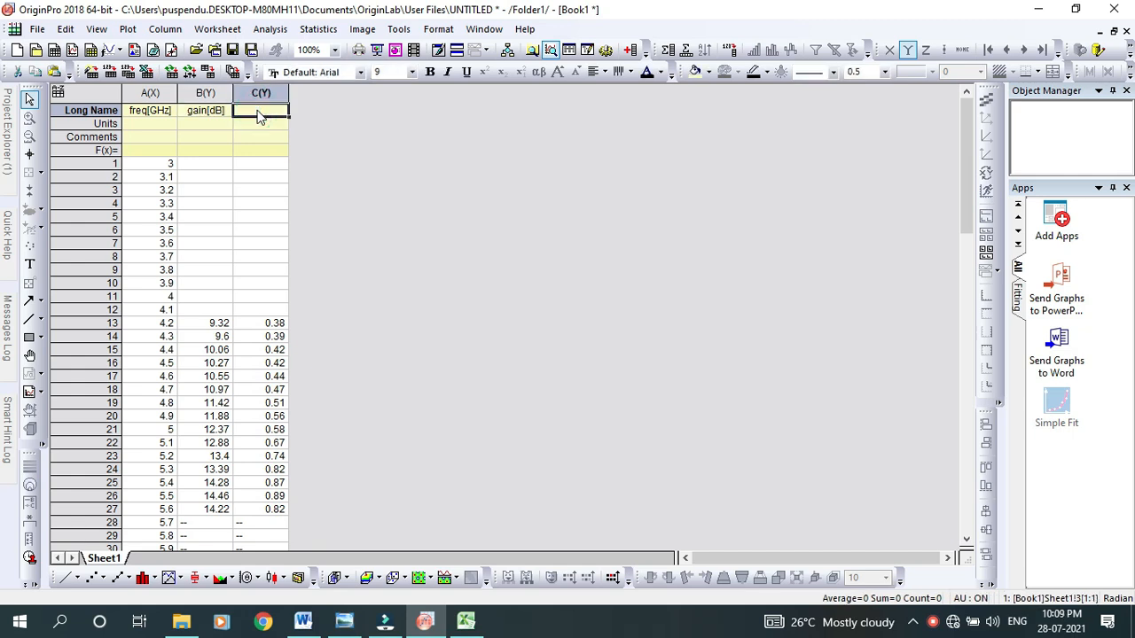
click(259, 110)
text(efficiency)
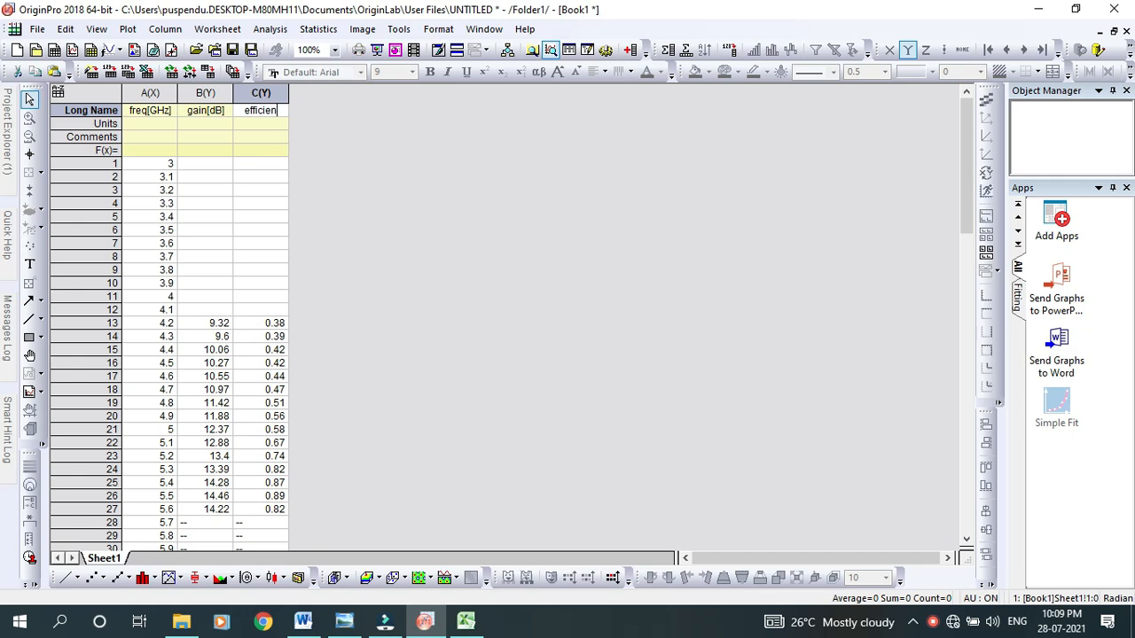
click(377, 165)
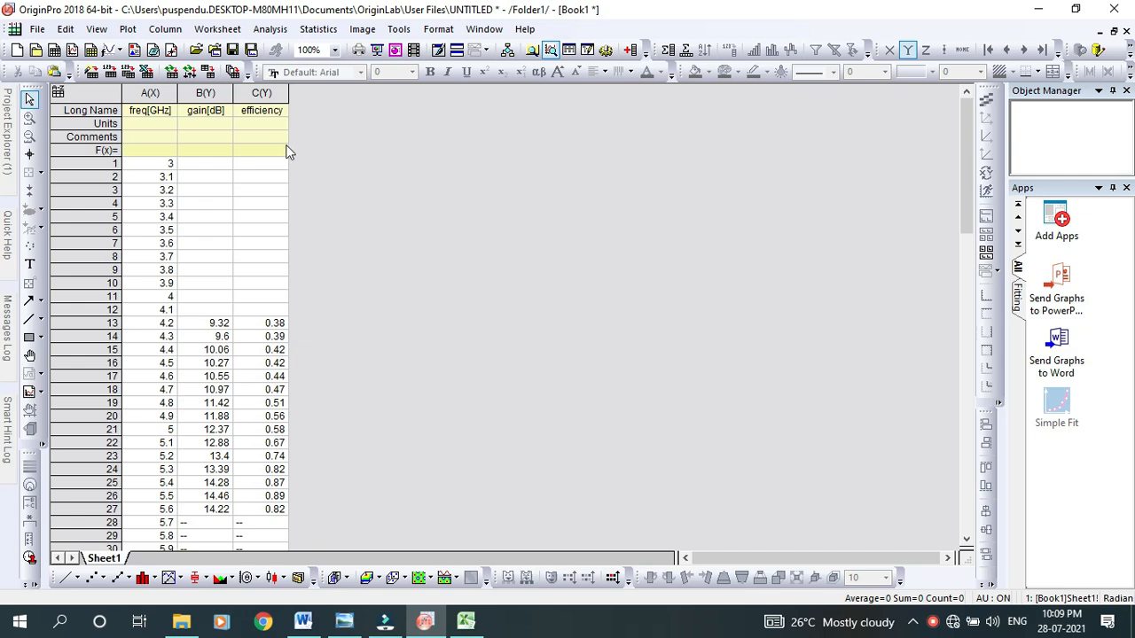
Plot rows 1 to 81 of the frequency, gain and efficiency columns as a Double-Y graph
click(142, 167)
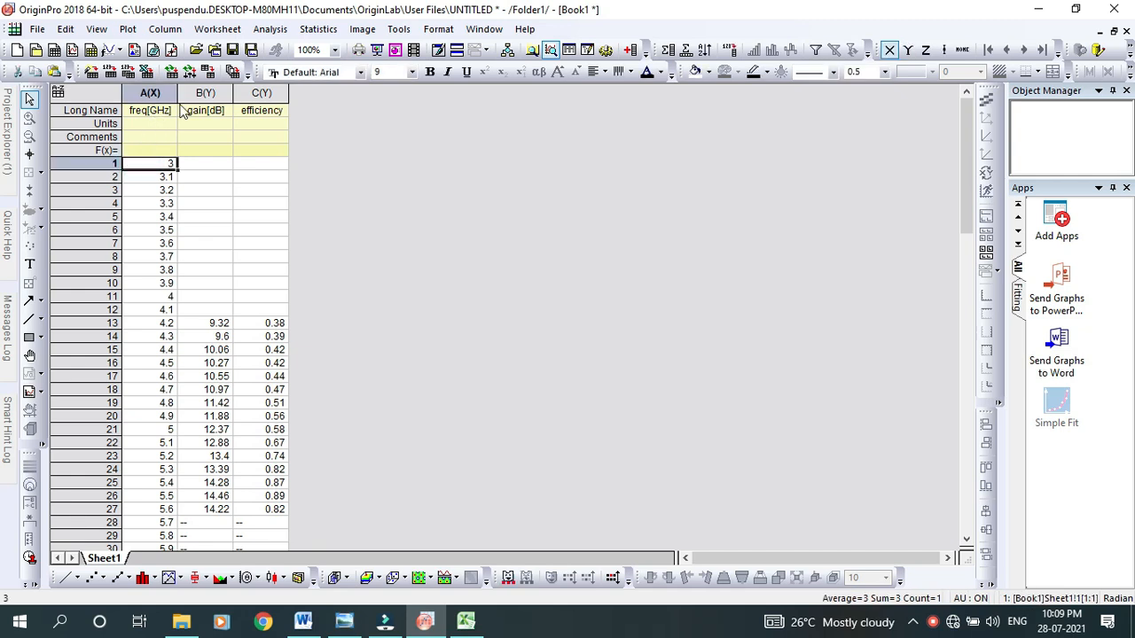
click(352, 201)
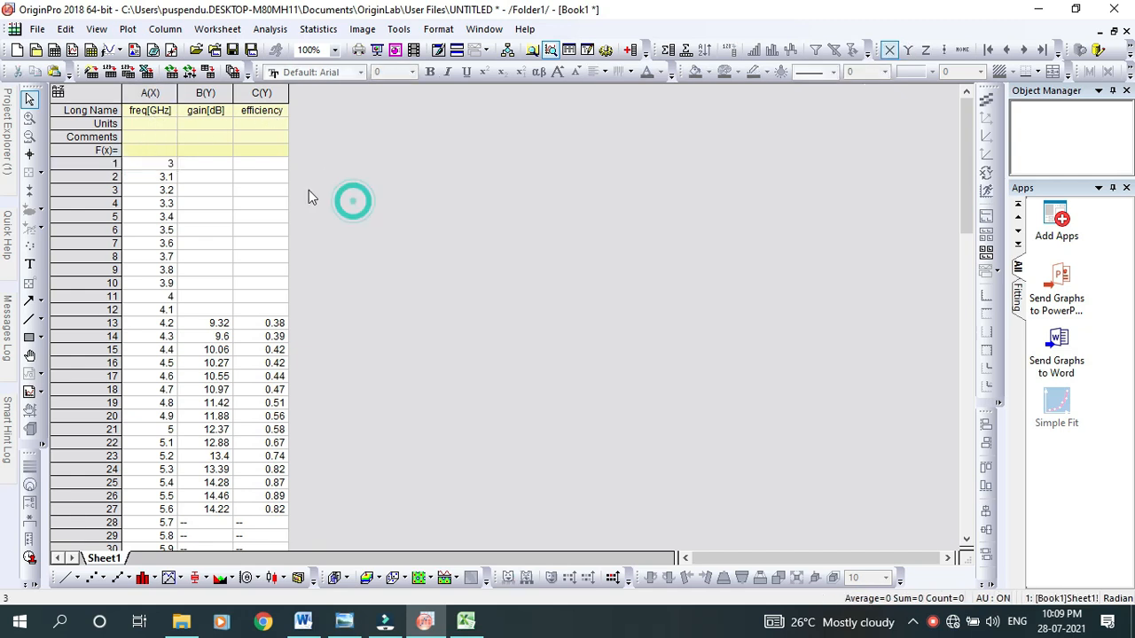
click(151, 166)
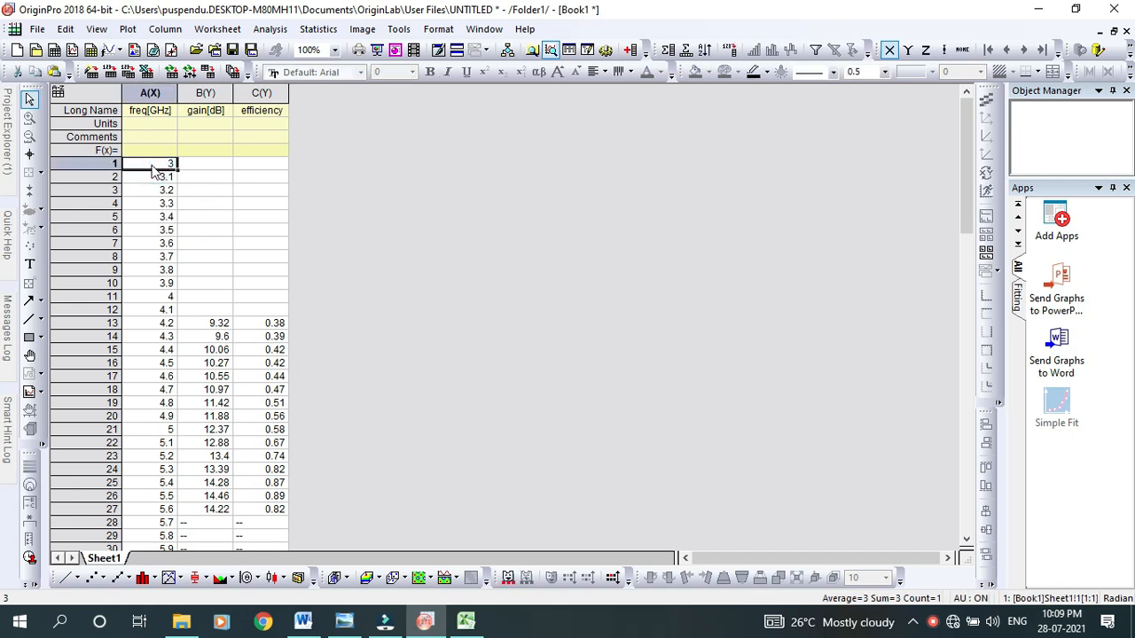
drag(153, 170, 293, 455)
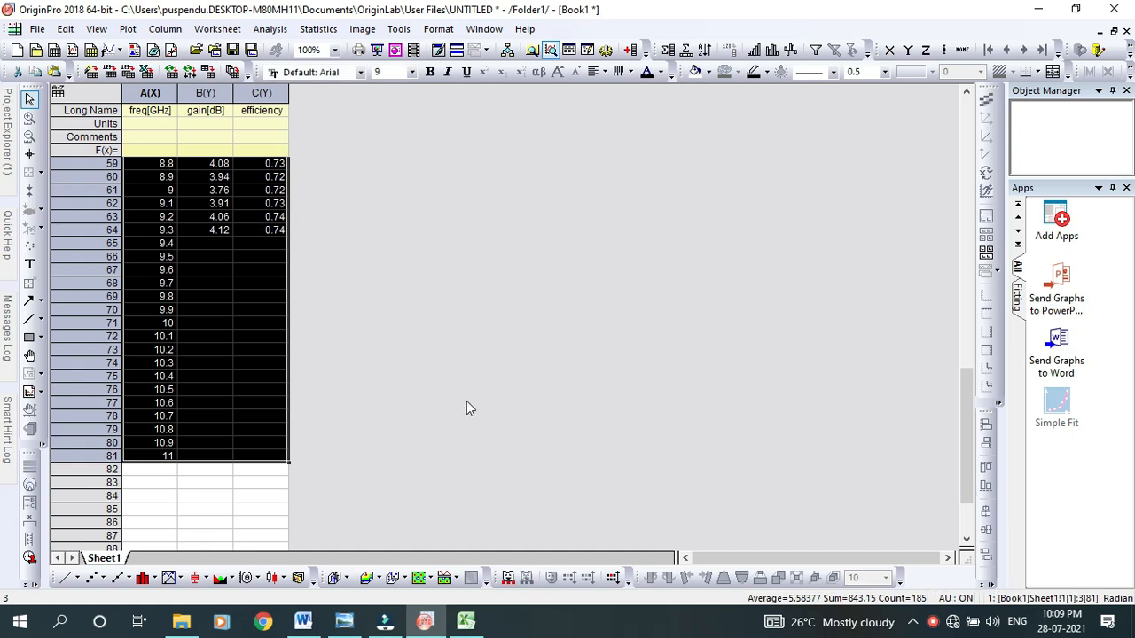
click(128, 29)
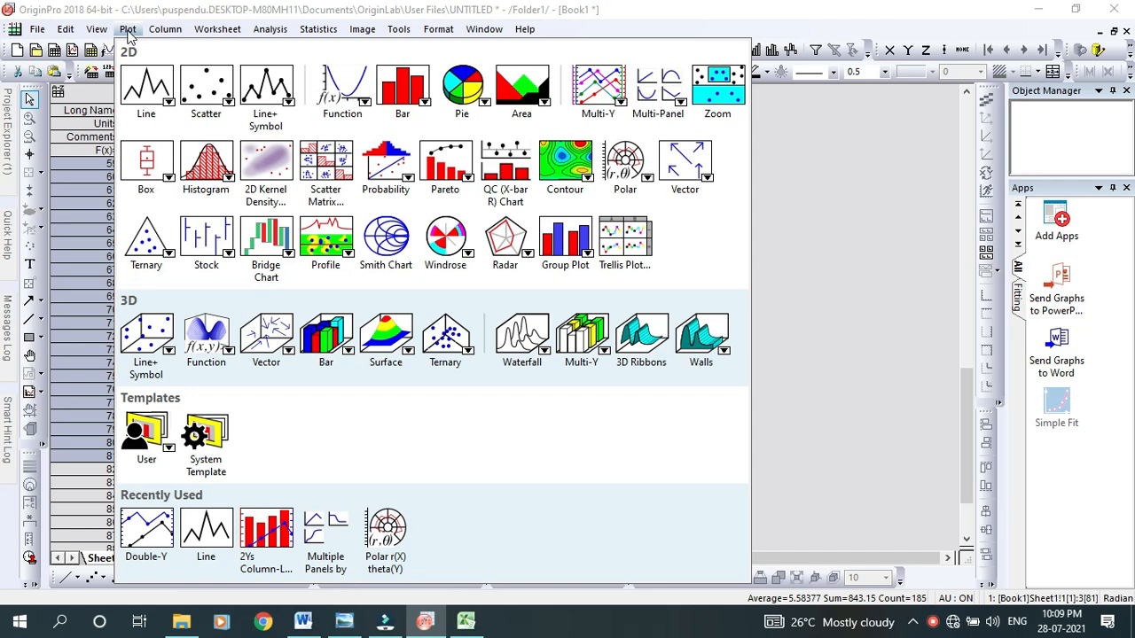
mouse_move(168, 104)
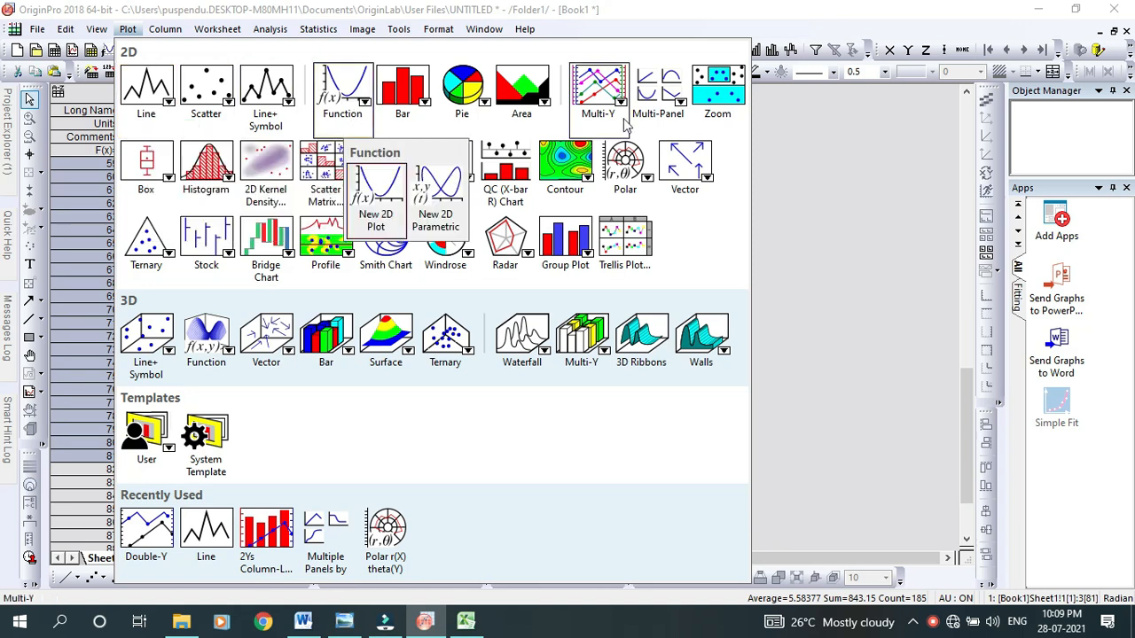
mouse_move(623, 104)
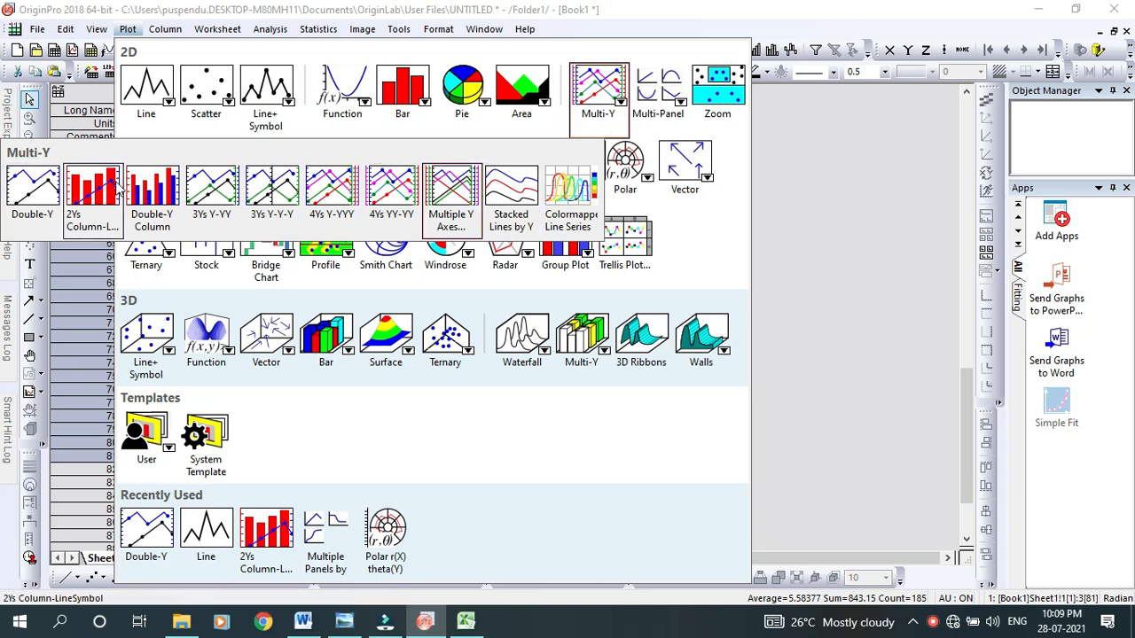
click(33, 191)
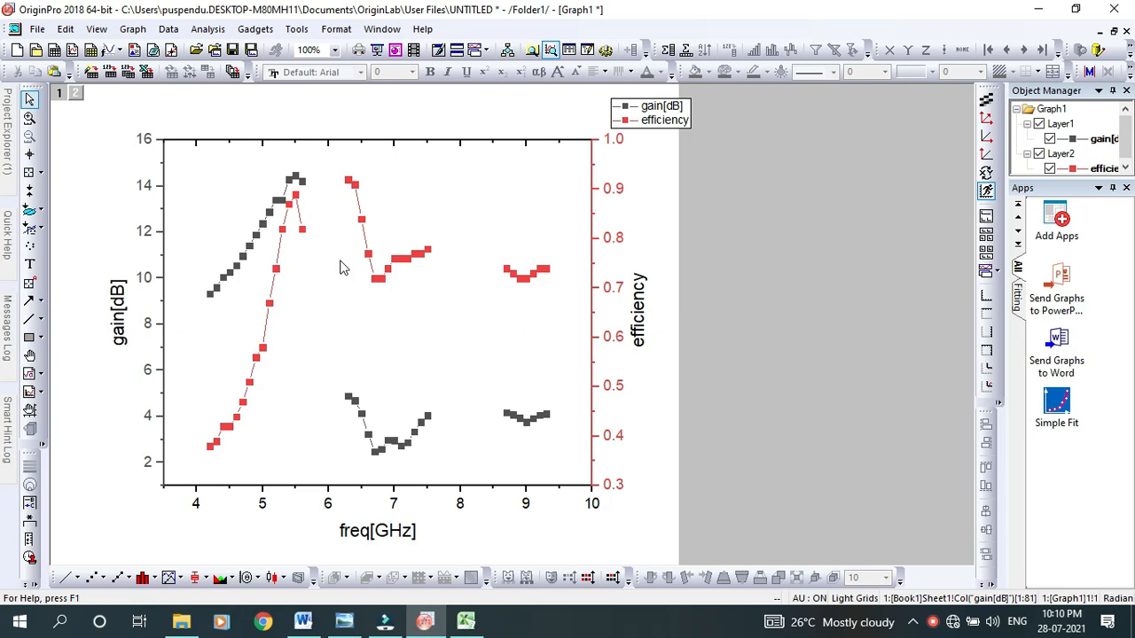
Change the gain[dB] curve to plot type Line with width 2.5 and colour Black
double_click(248, 256)
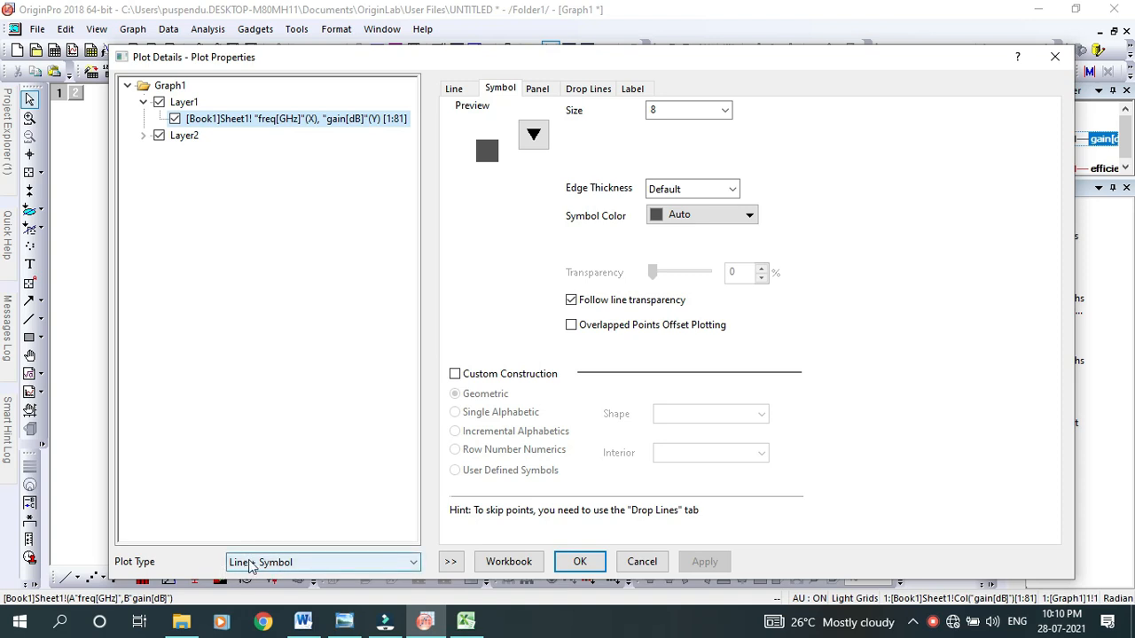
click(284, 567)
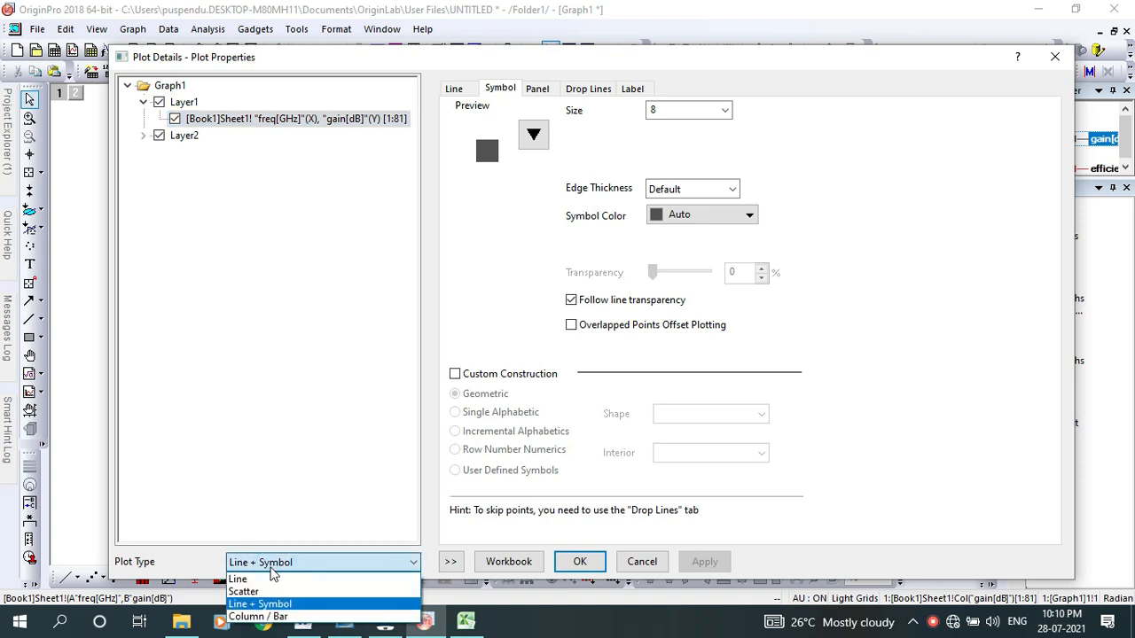
click(247, 579)
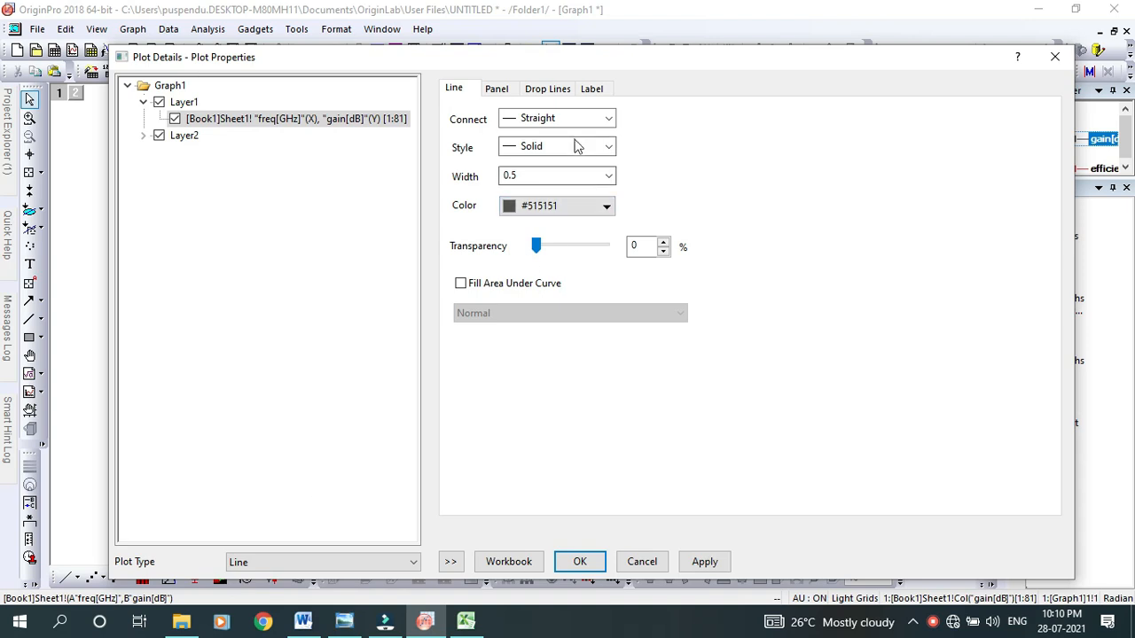
click(528, 175)
text(2)
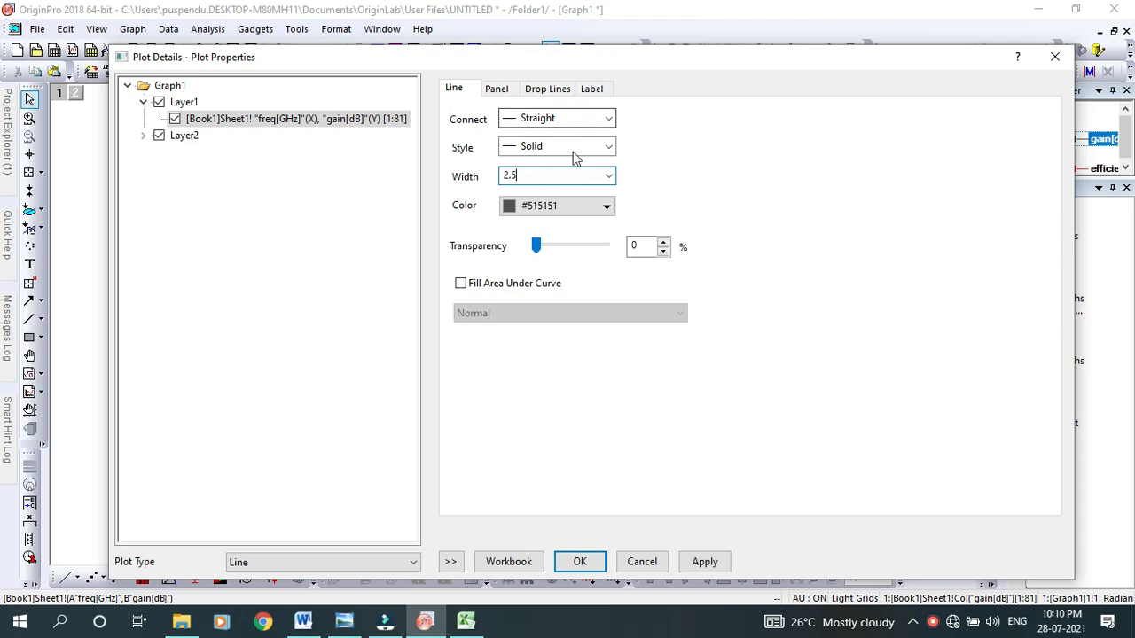
click(575, 206)
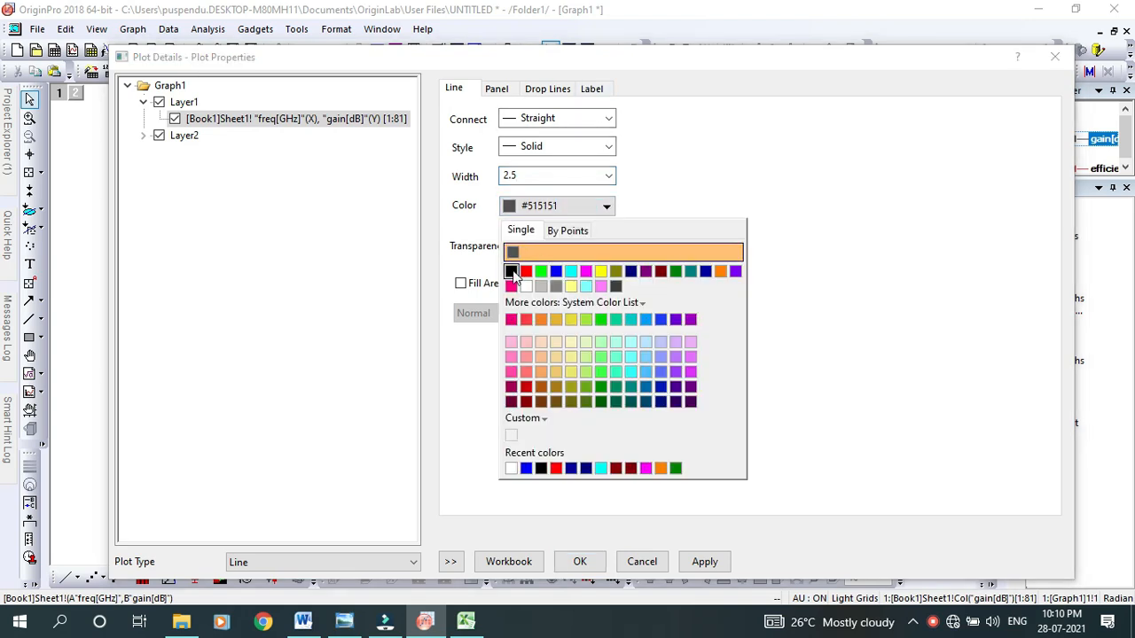
click(511, 271)
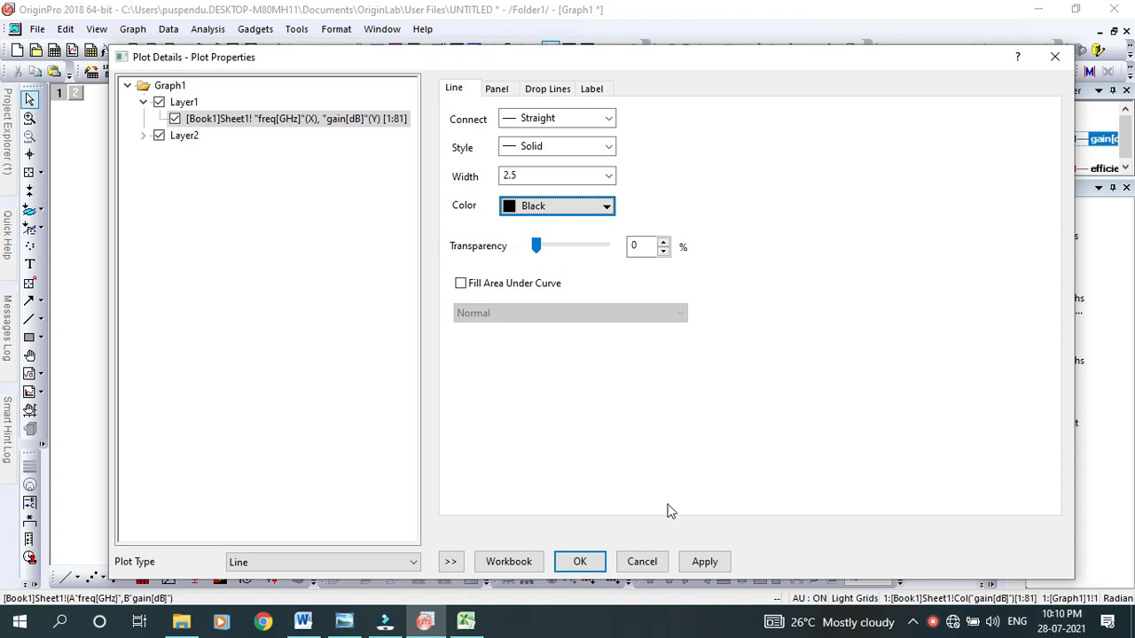
click(702, 564)
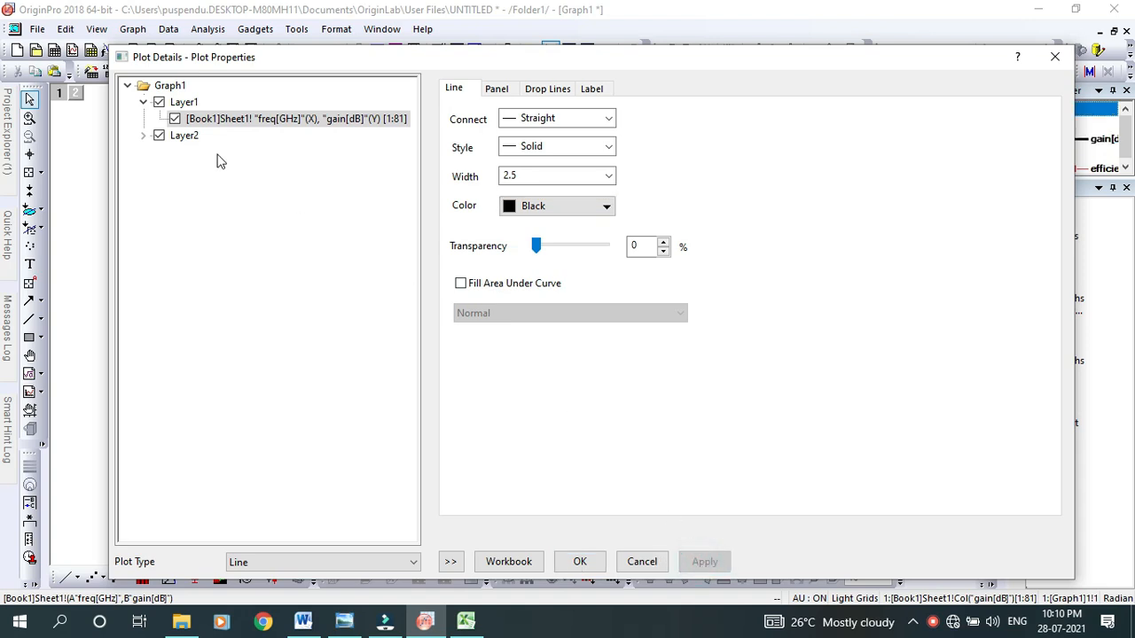
Change the efficiency curve in Layer2 to plot type Line with width 2.5 and colour Blue, and dismiss the missing-data hint
click(142, 136)
click(175, 155)
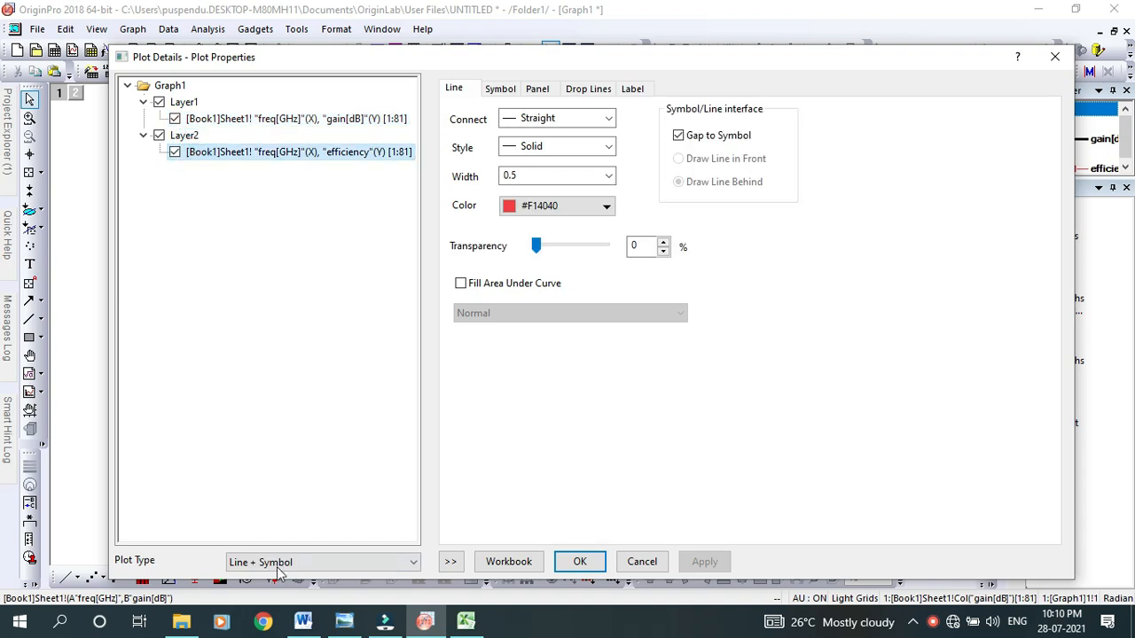
click(270, 563)
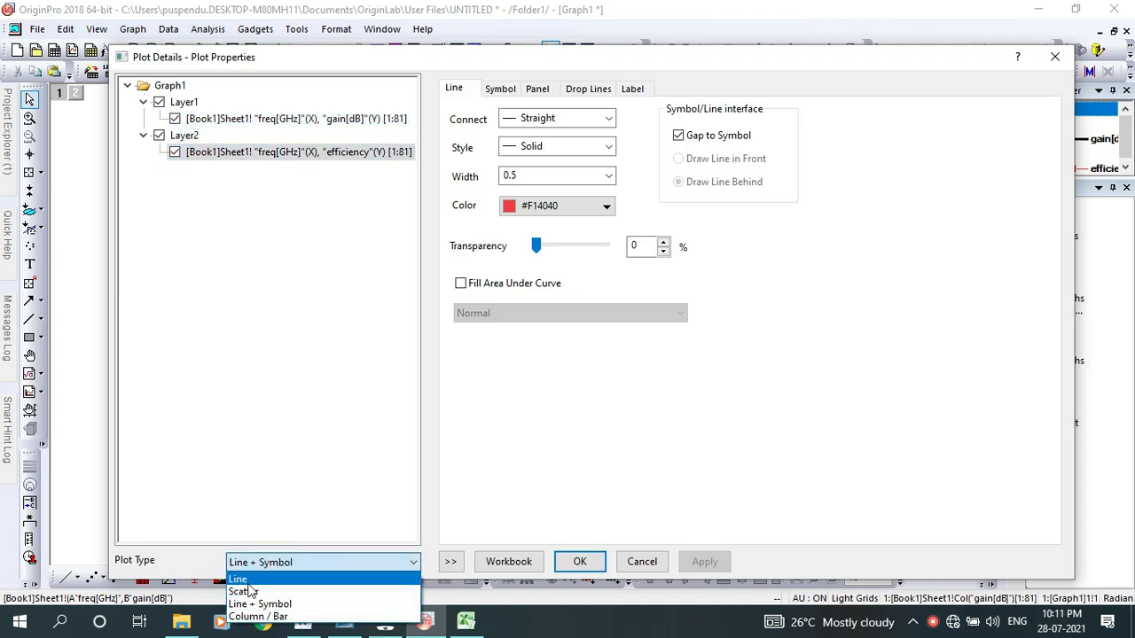
click(244, 579)
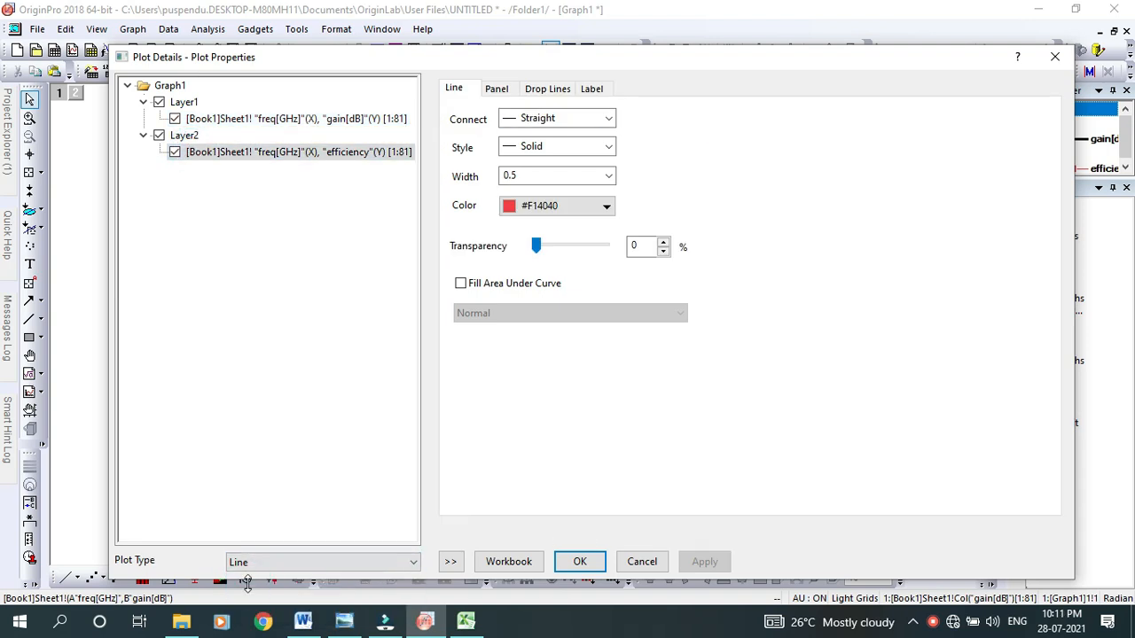
double_click(534, 175)
text(2)
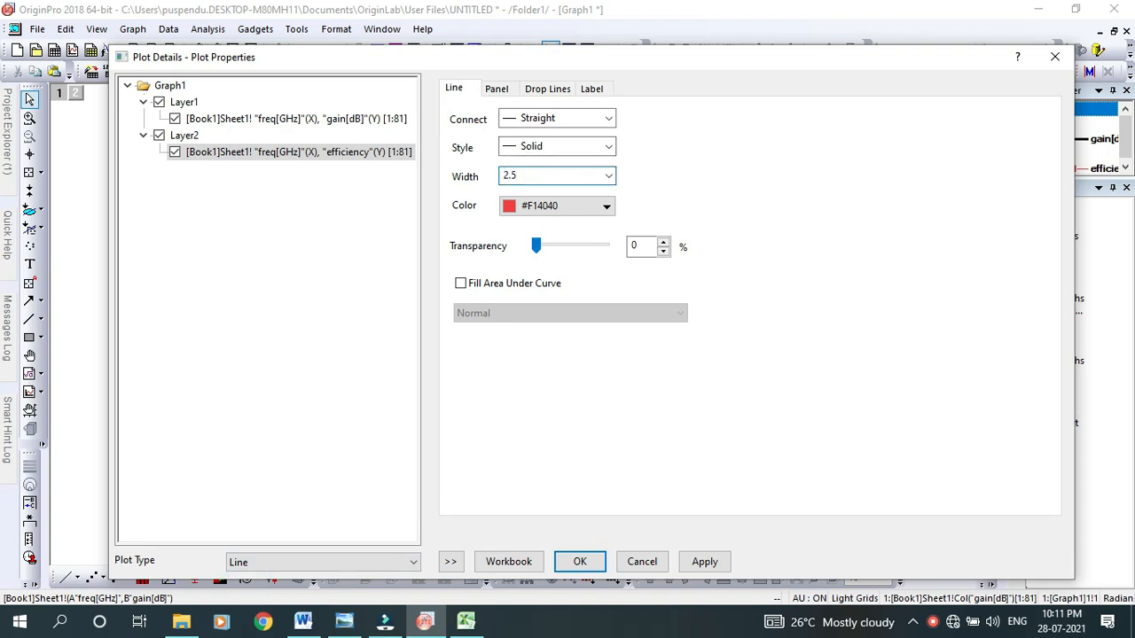
click(550, 206)
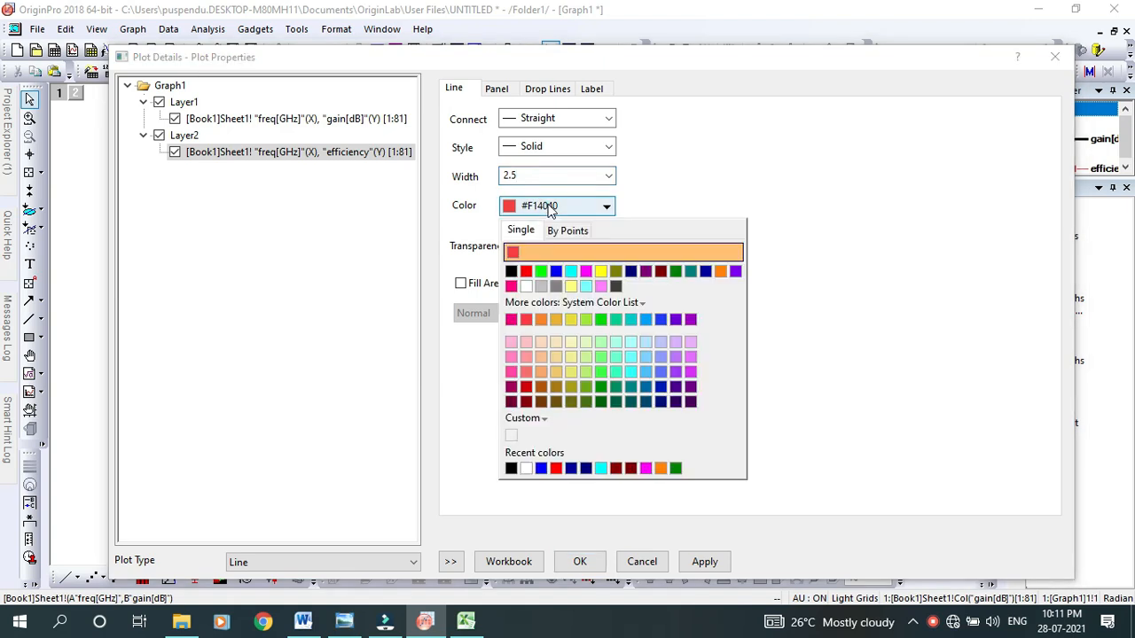
click(556, 271)
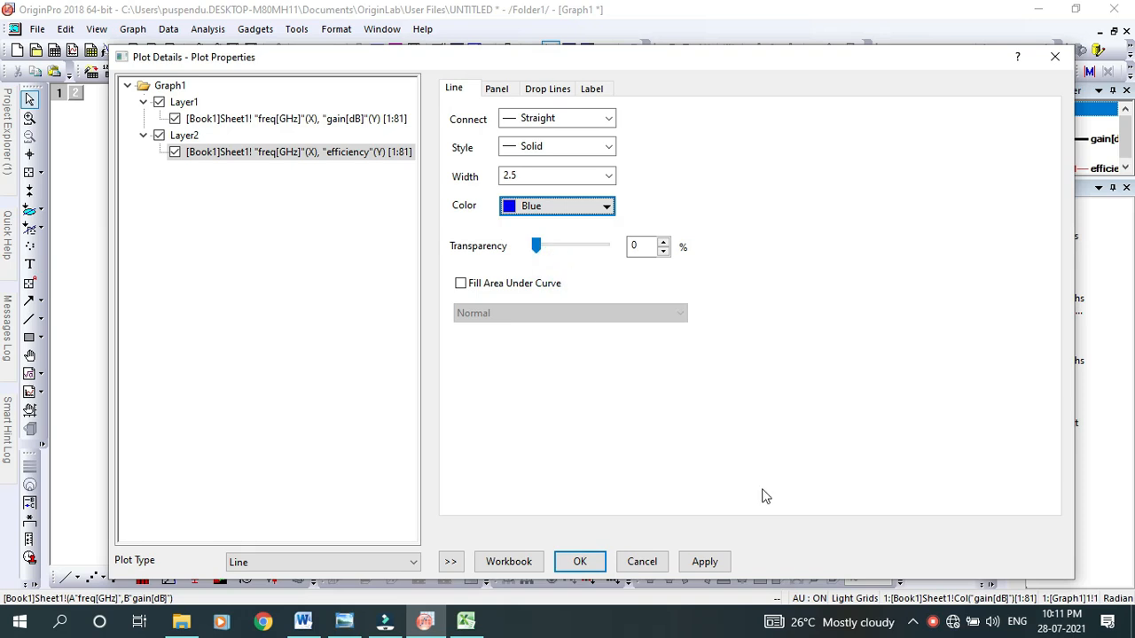
click(580, 561)
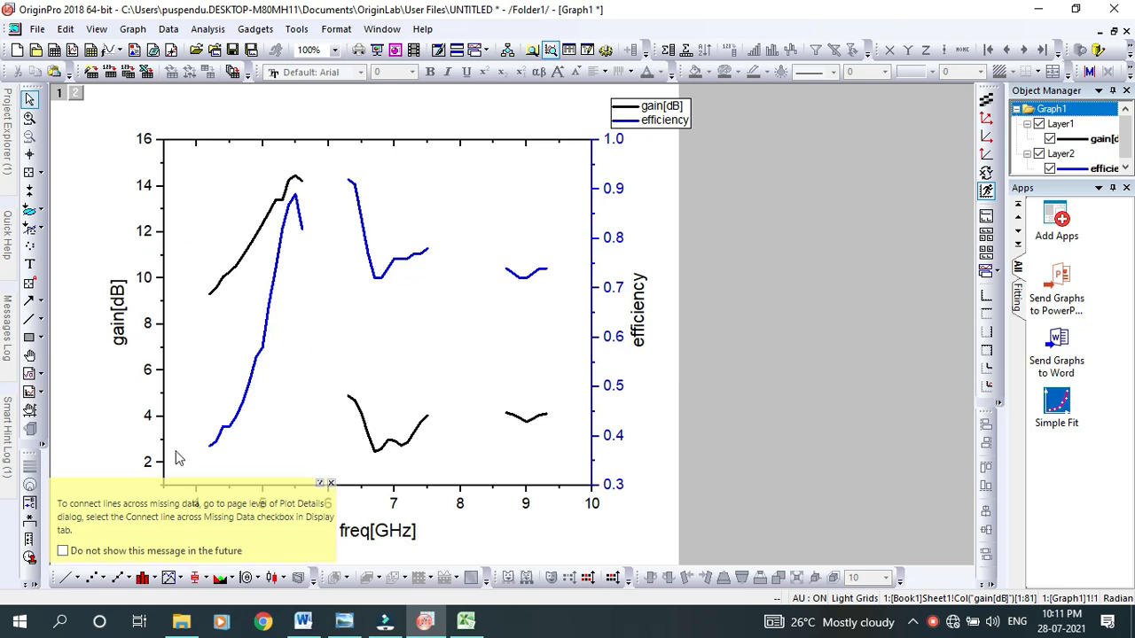
click(331, 484)
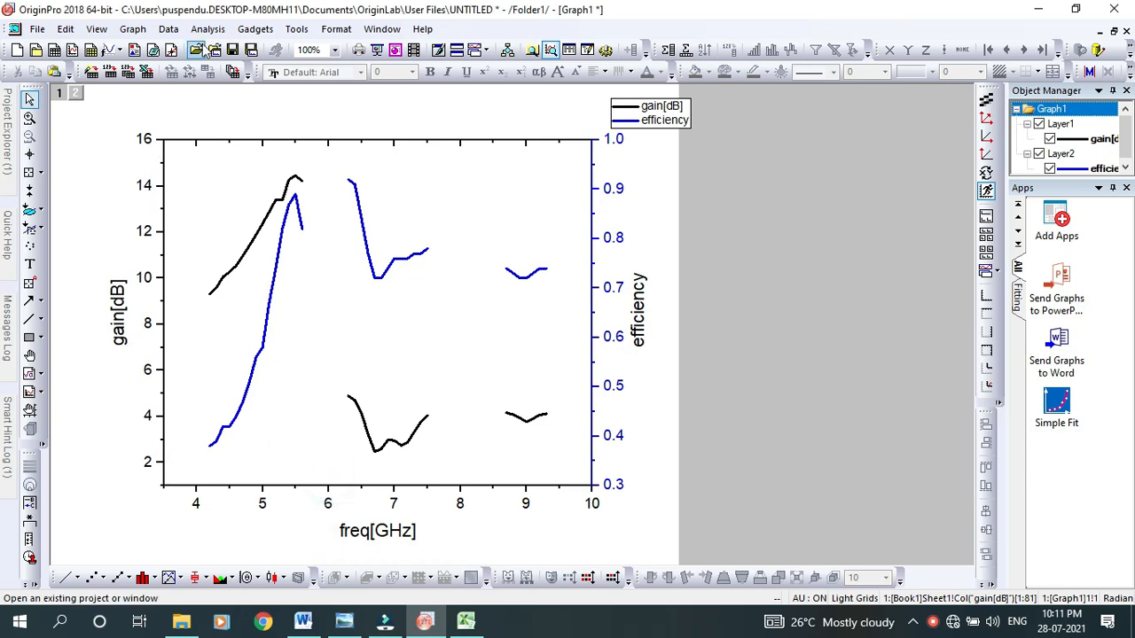
Set the gain[dB] axis scale to end at 15 with a major tick increment of 1
click(147, 282)
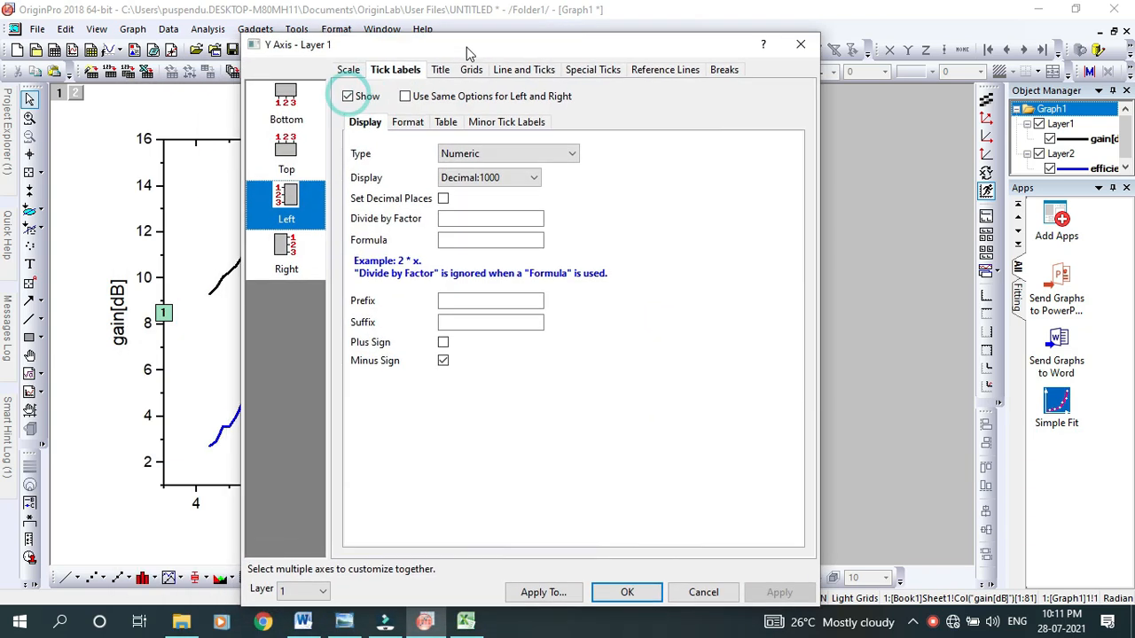
click(348, 70)
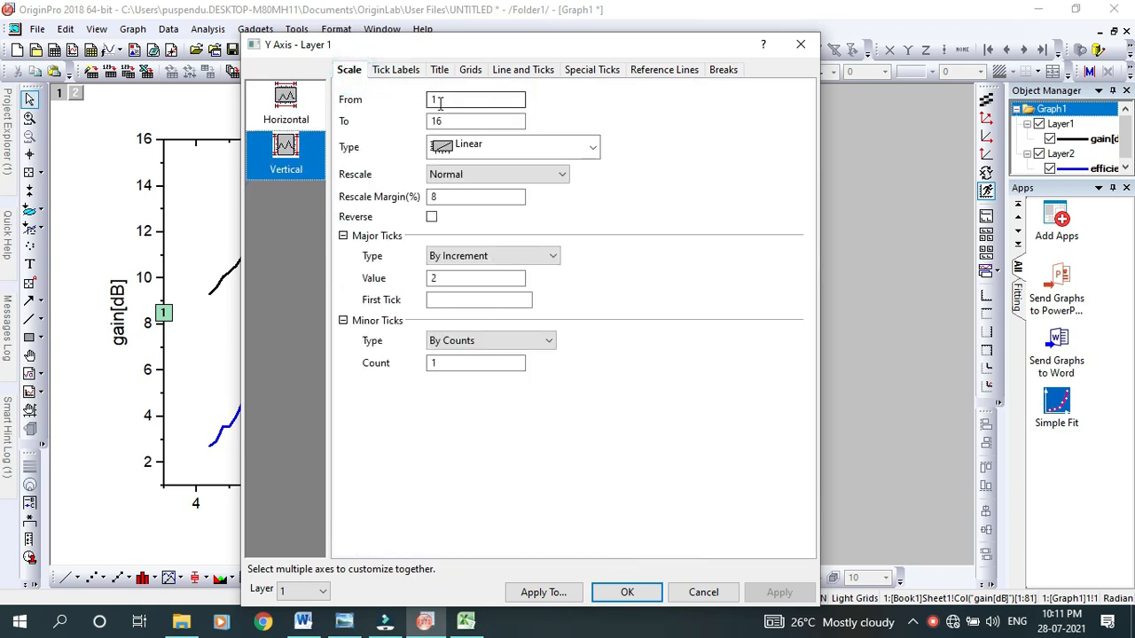
double_click(438, 121)
text(1)
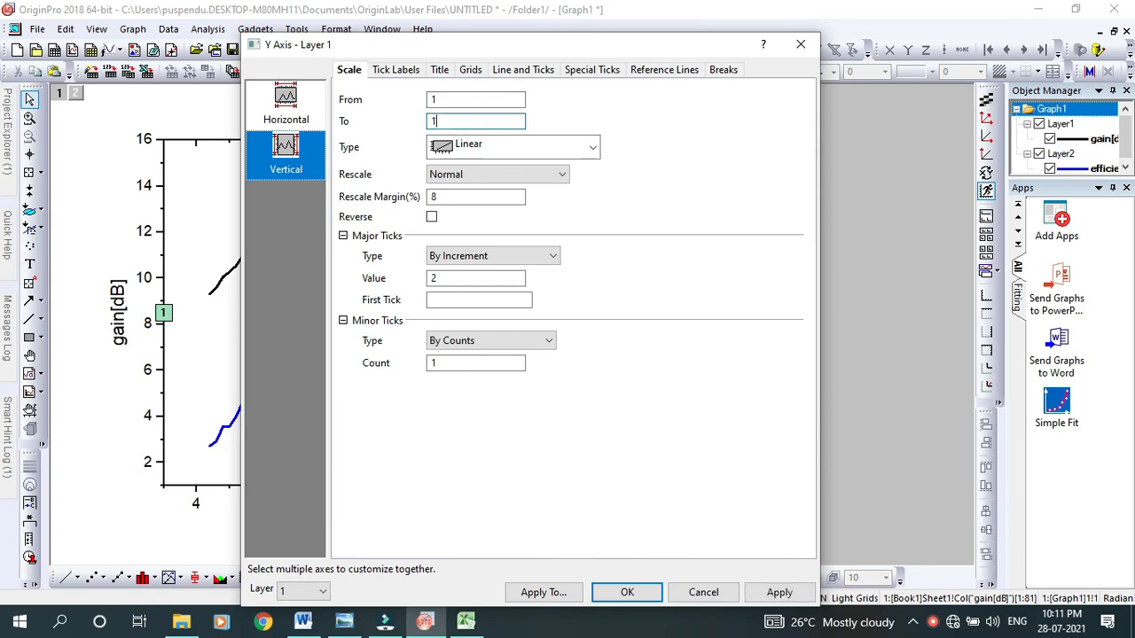
click(442, 277)
double_click(442, 277)
text(1)
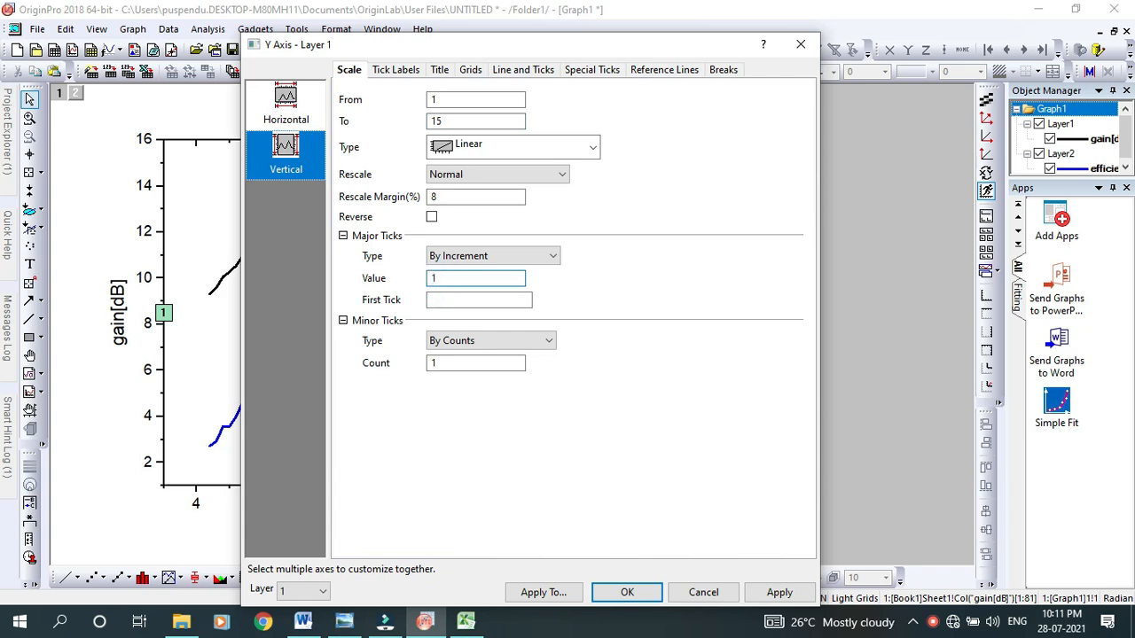
click(622, 593)
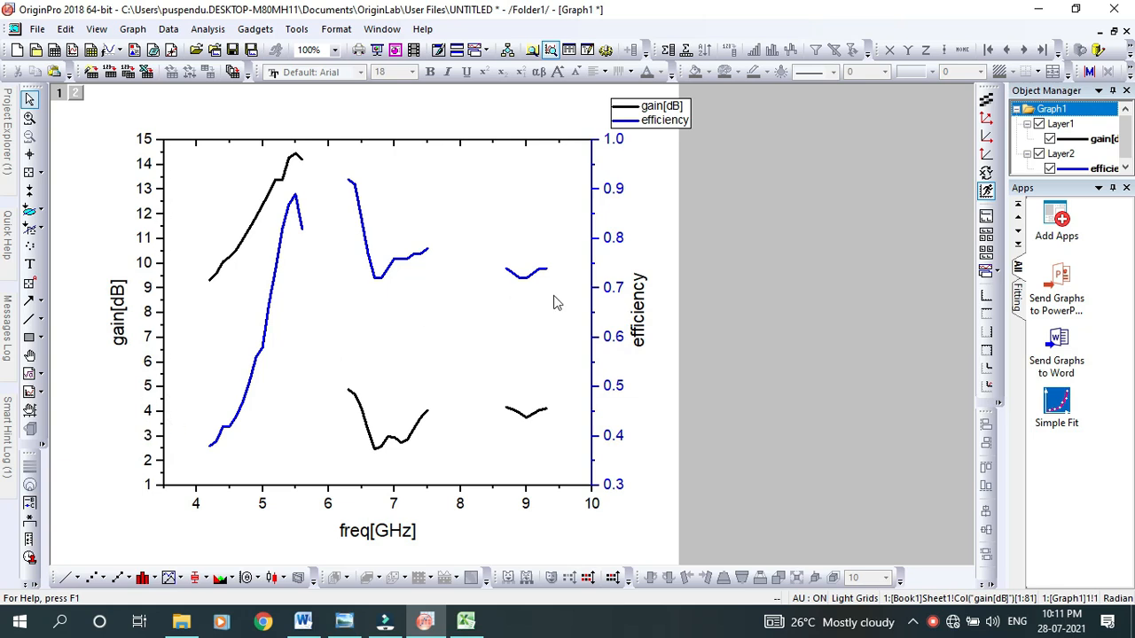
Try to change the major tick increment of the efficiency axis scale in Layer 2
click(618, 291)
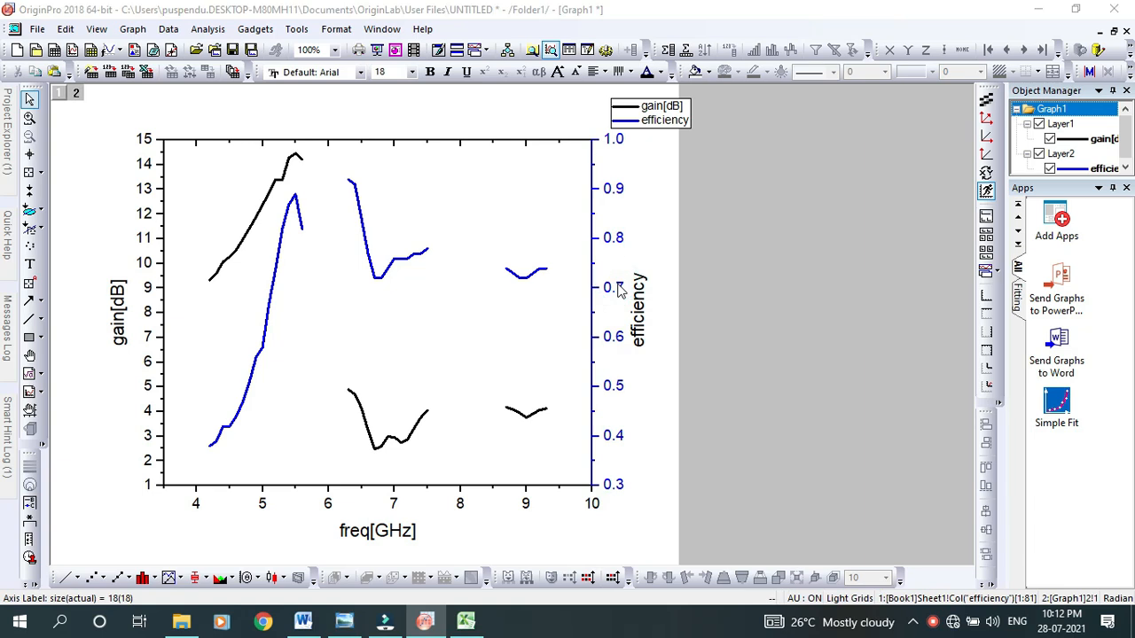
double_click(619, 291)
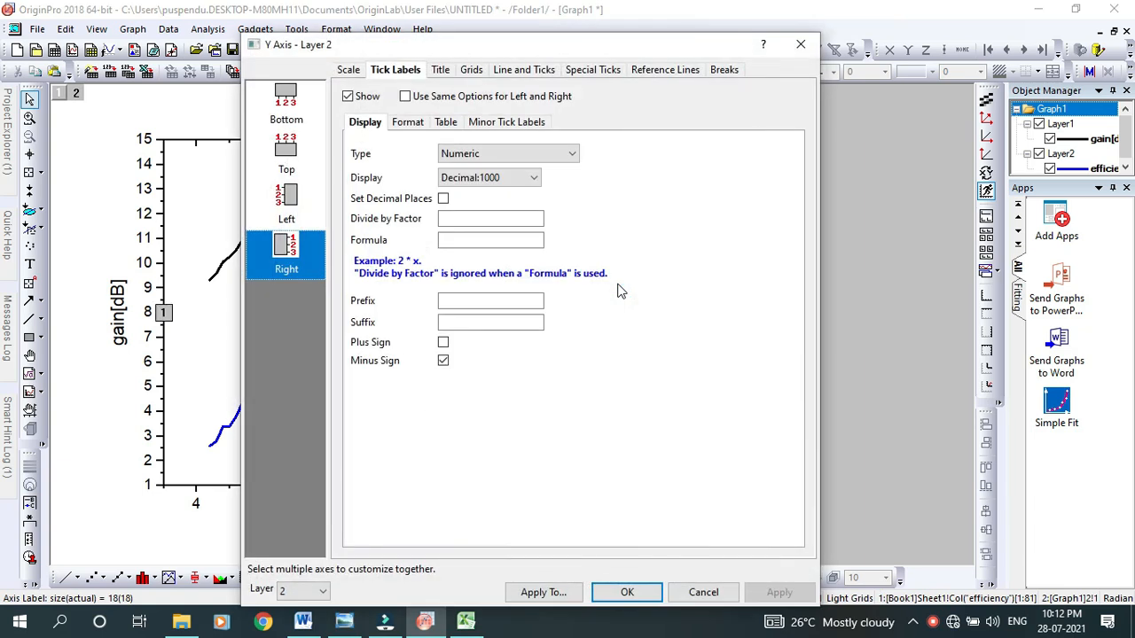
click(355, 71)
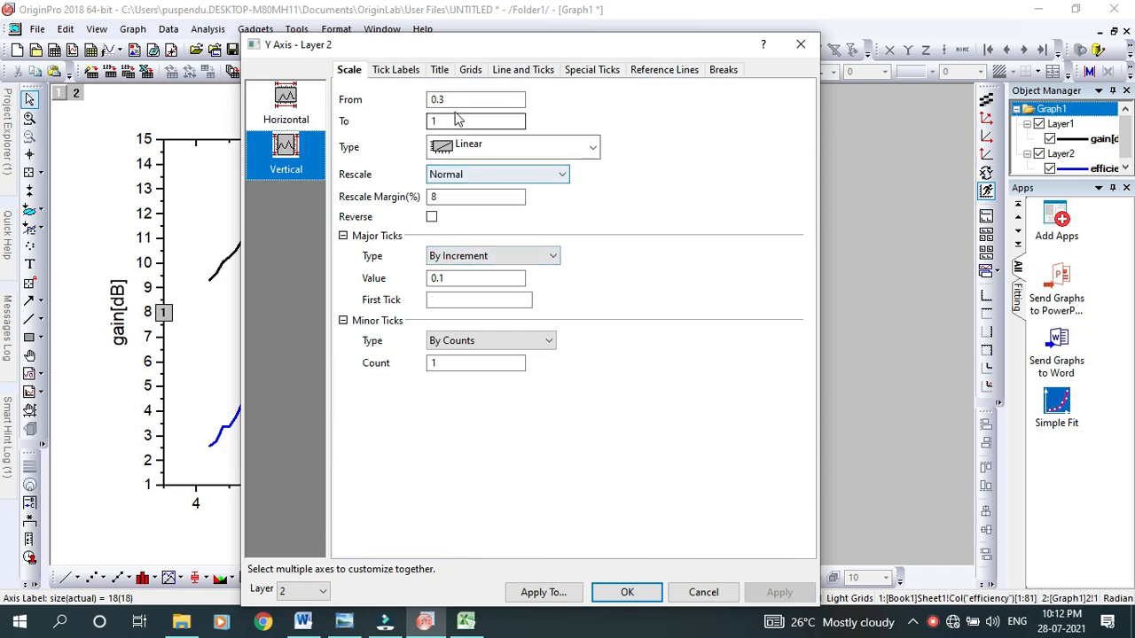
double_click(452, 278)
click(452, 277)
key(BackSpace)
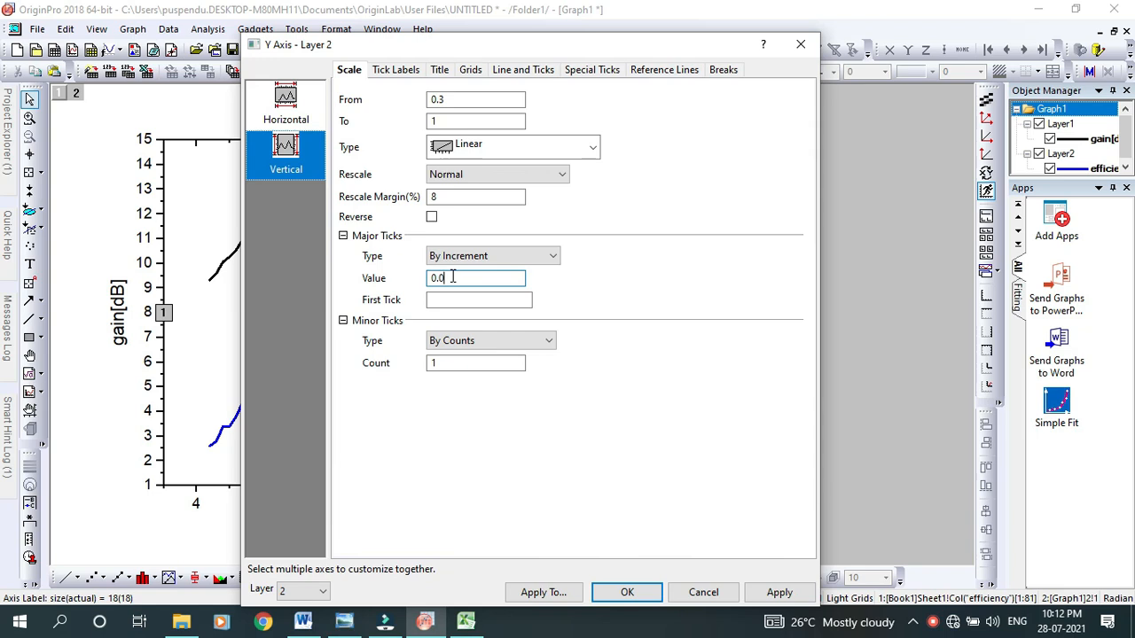
text(01)
click(627, 592)
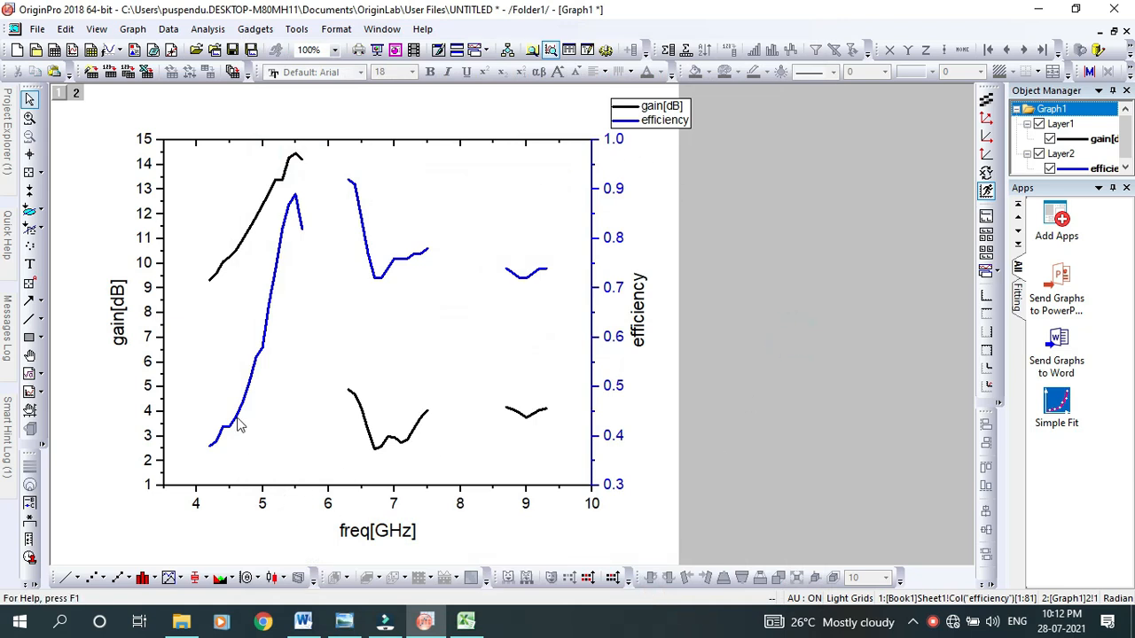
Move the legend into the upper-right corner inside the plot frame and open its properties
click(663, 122)
drag(663, 123, 544, 173)
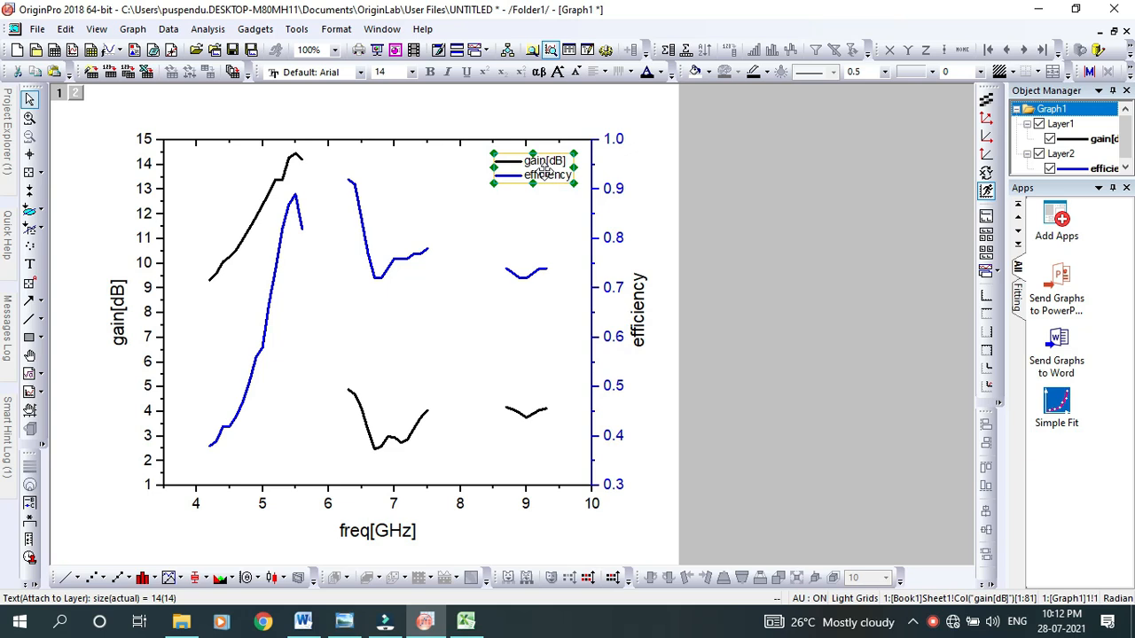
right_click(545, 174)
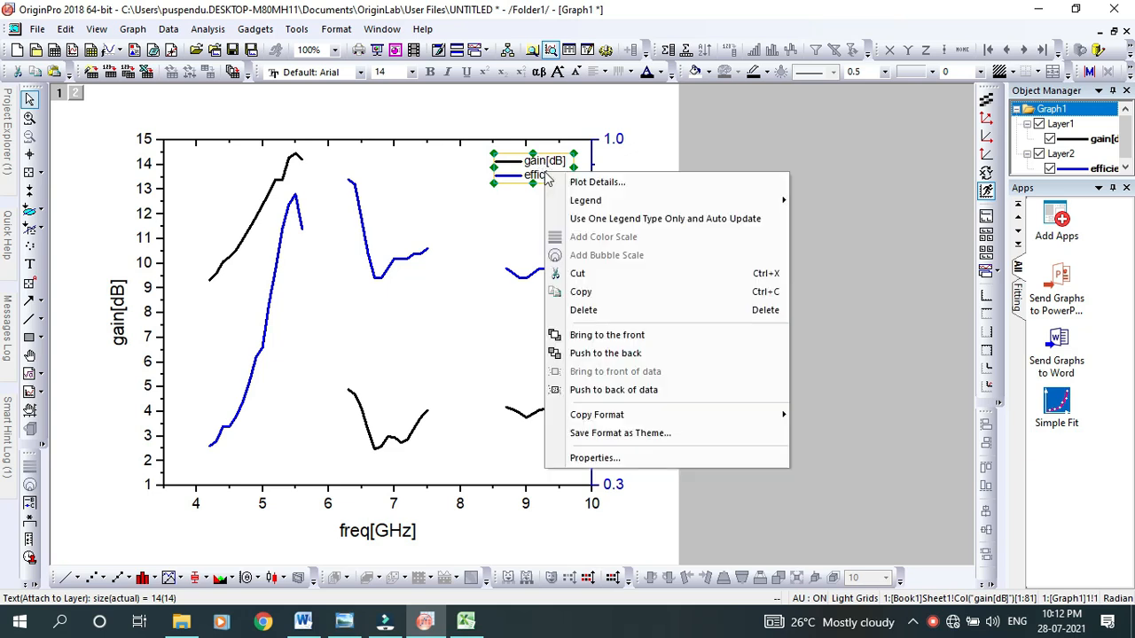
click(593, 459)
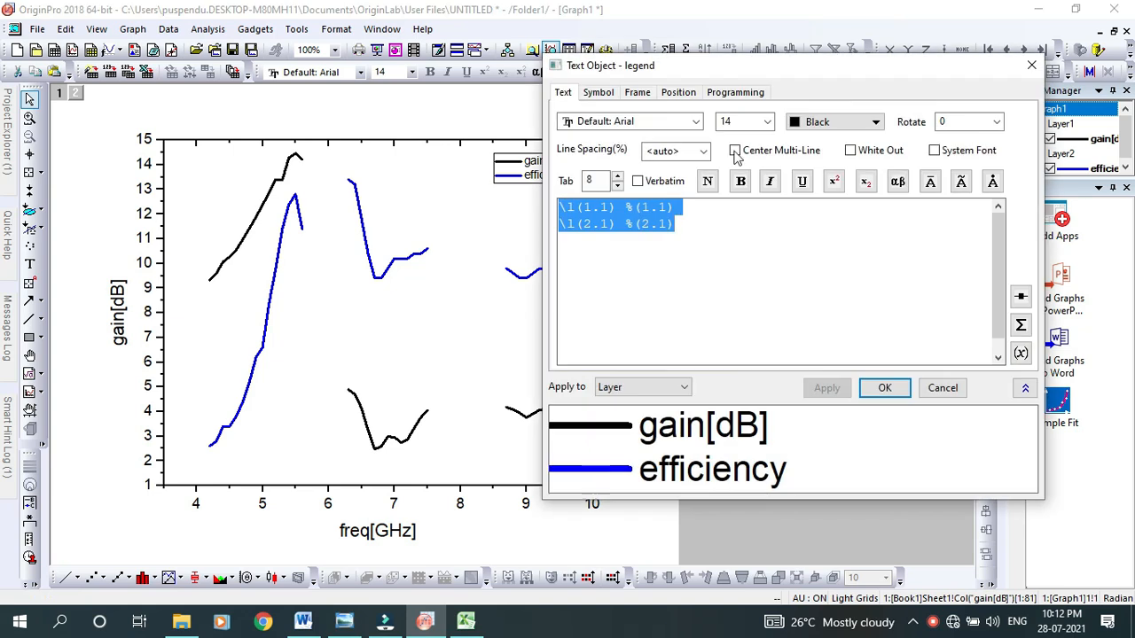
drag(699, 69, 774, 64)
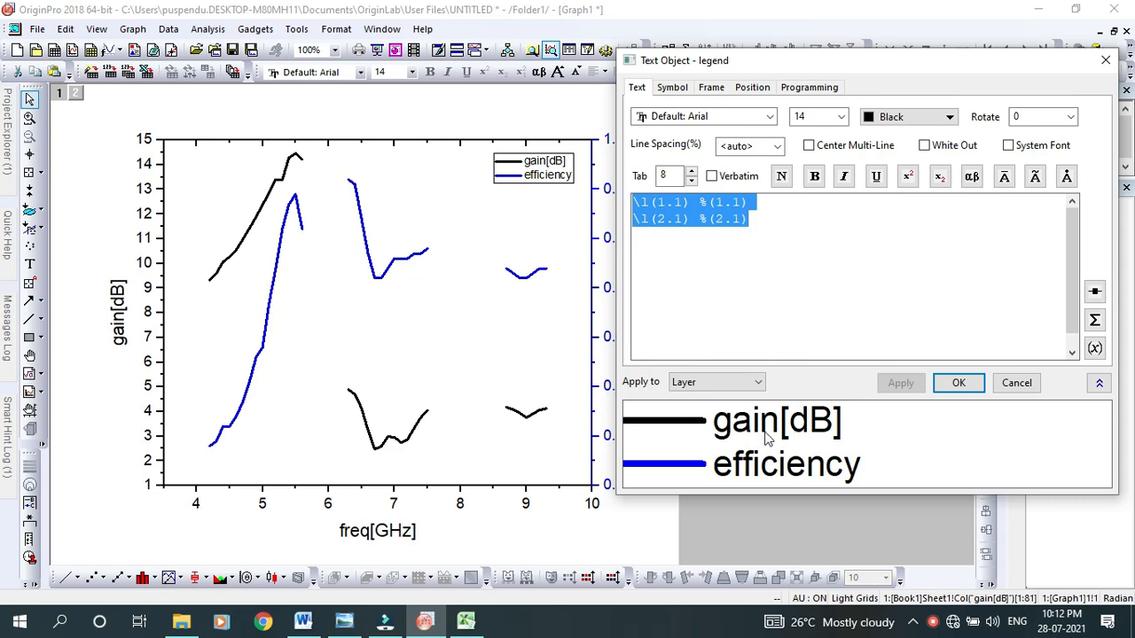
Replace the first legend entry's label with "Gain" and make it bold
click(770, 201)
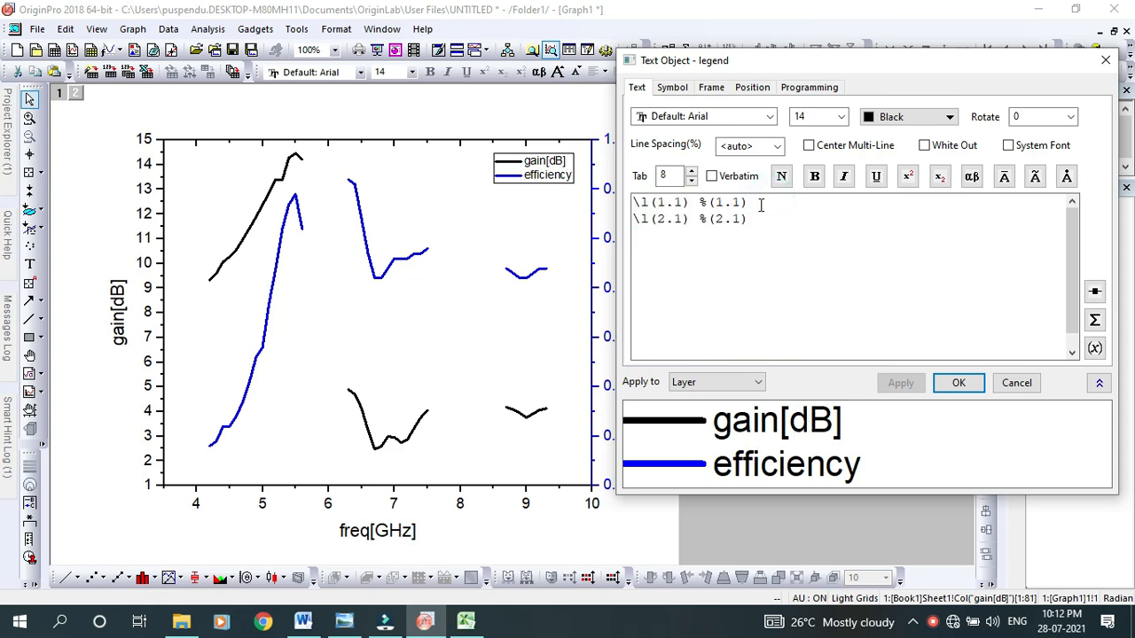
key(BackSpace)
key(BackSpace)
key(BackSpace)
key(BackSpace)
key(BackSpace)
key(BackSpace)
text(F)
key(BackSpace)
text(Gain)
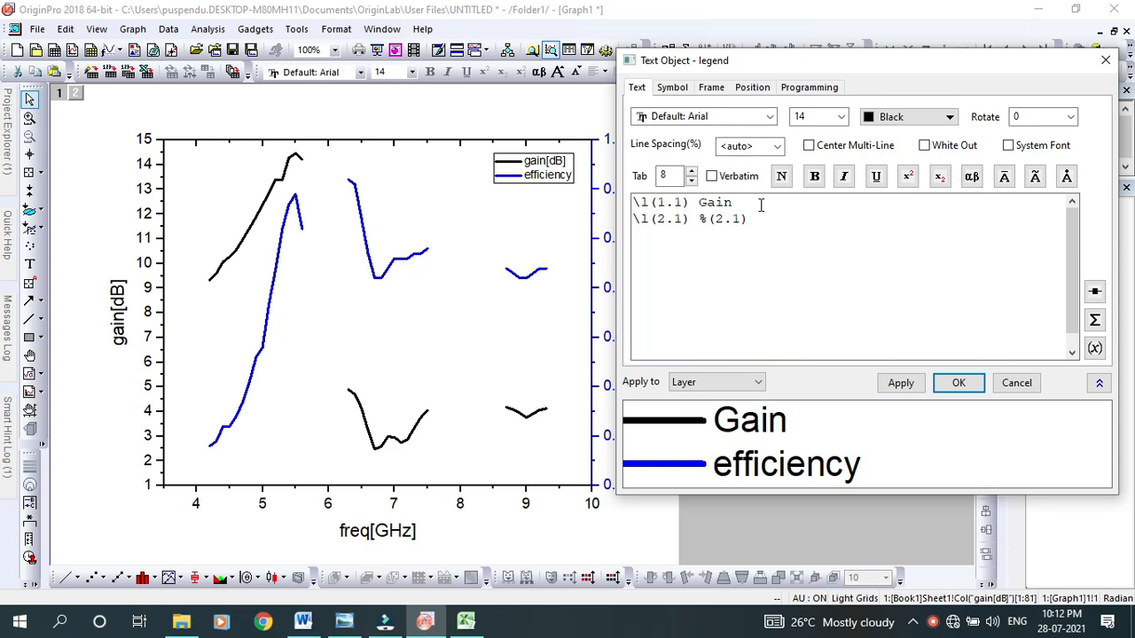
drag(735, 202, 702, 202)
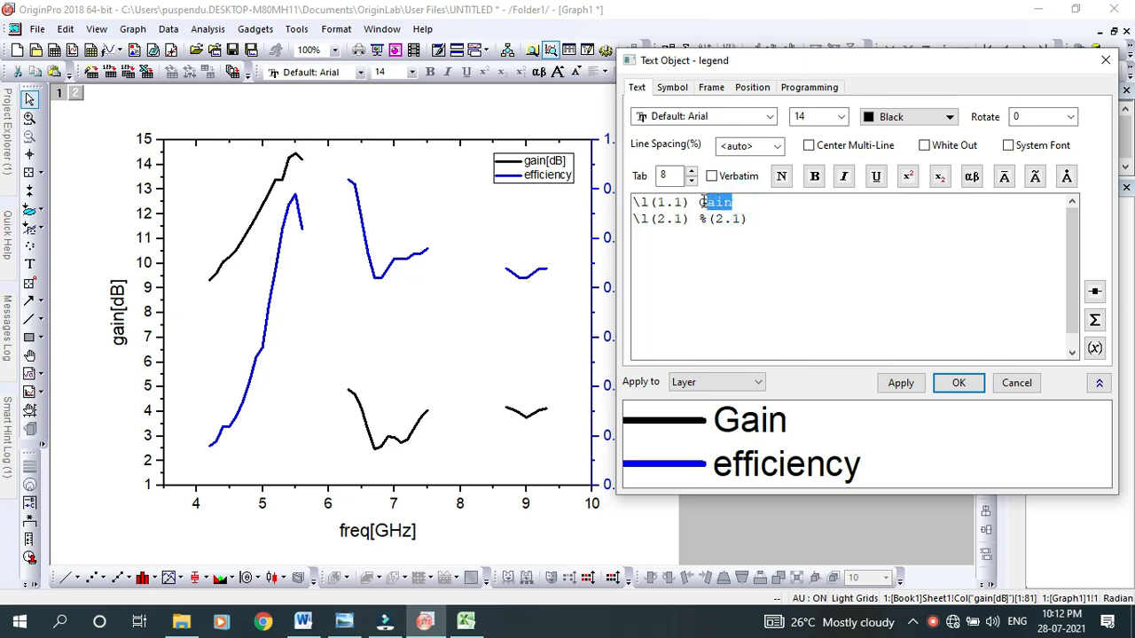
click(814, 177)
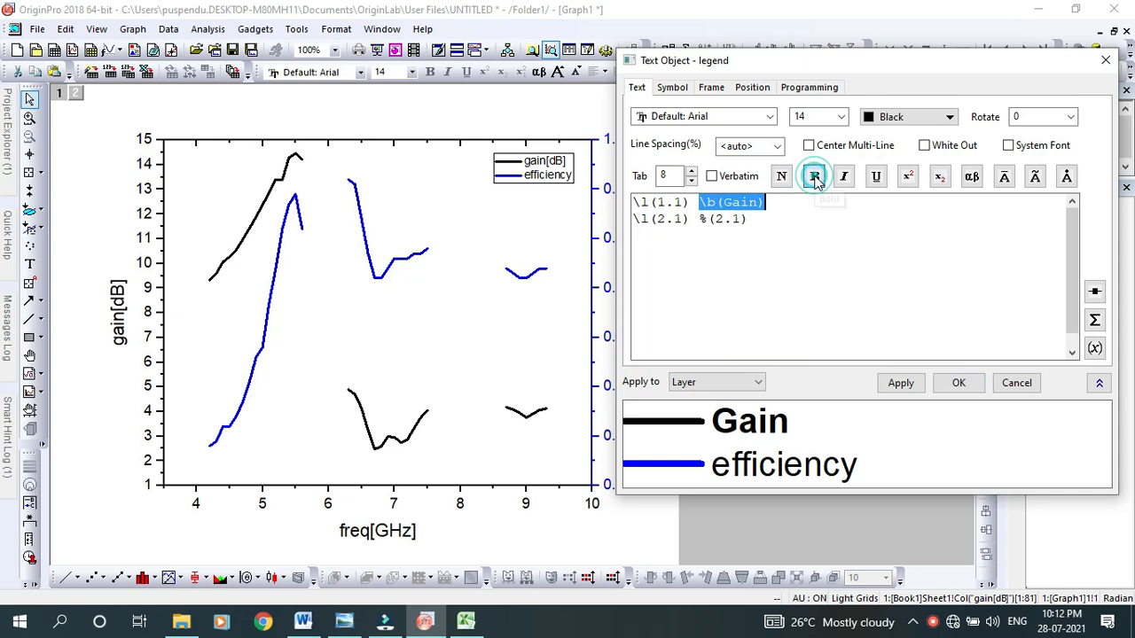
Replace the second legend entry's label with "Efficiency" and make it bold
click(750, 224)
key(BackSpace)
key(BackSpace)
key(BackSpace)
key(BackSpace)
key(BackSpace)
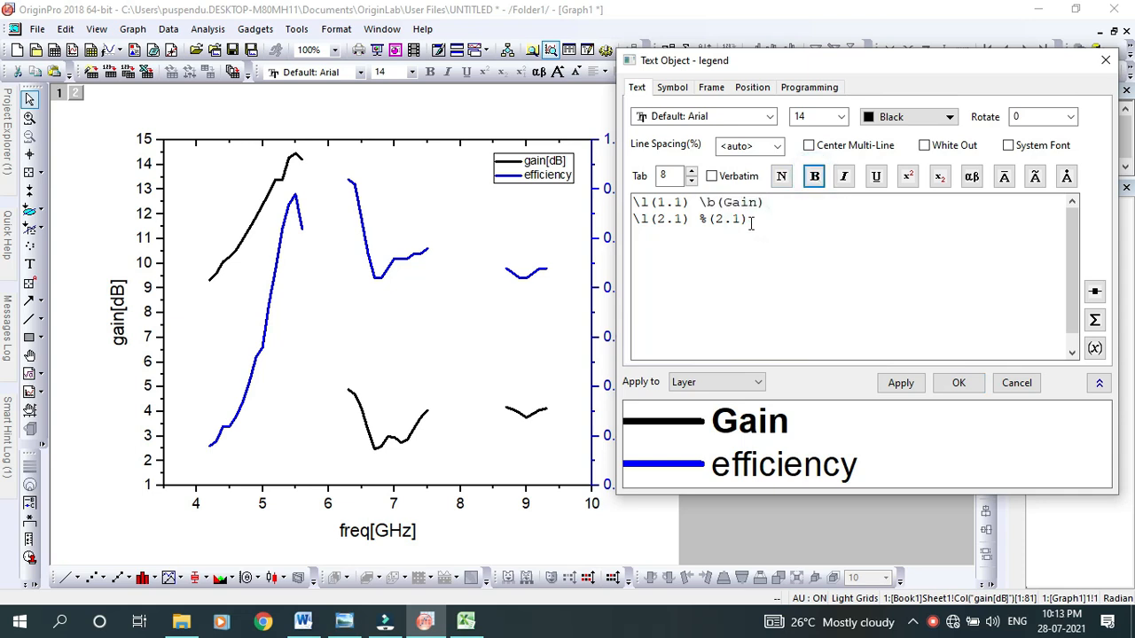
key(BackSpace)
text(E)
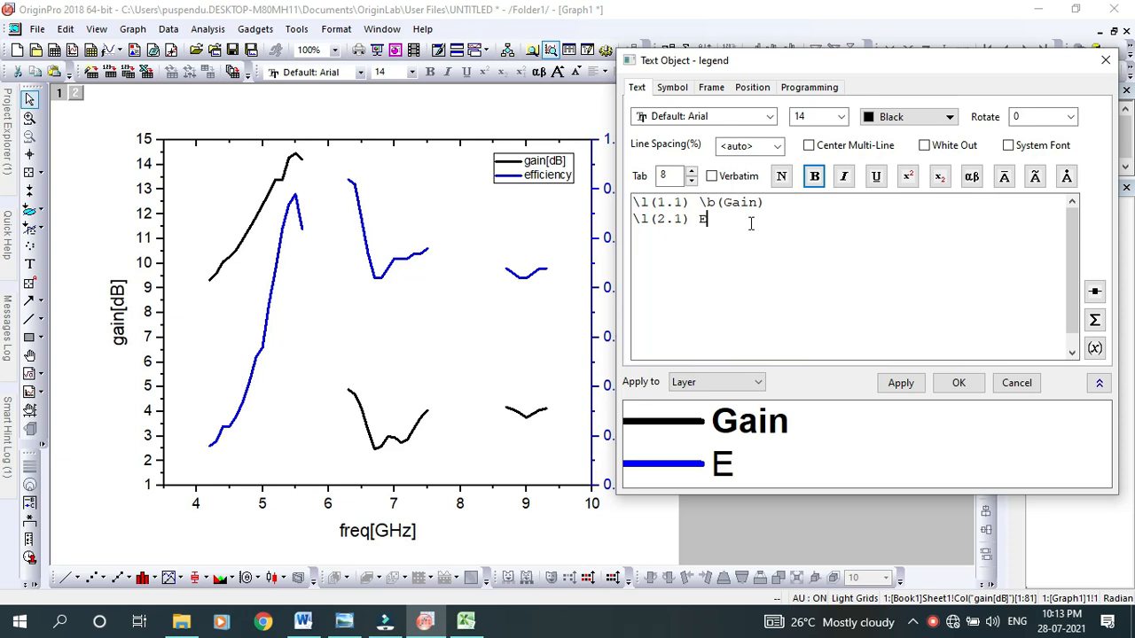
text(fficiency)
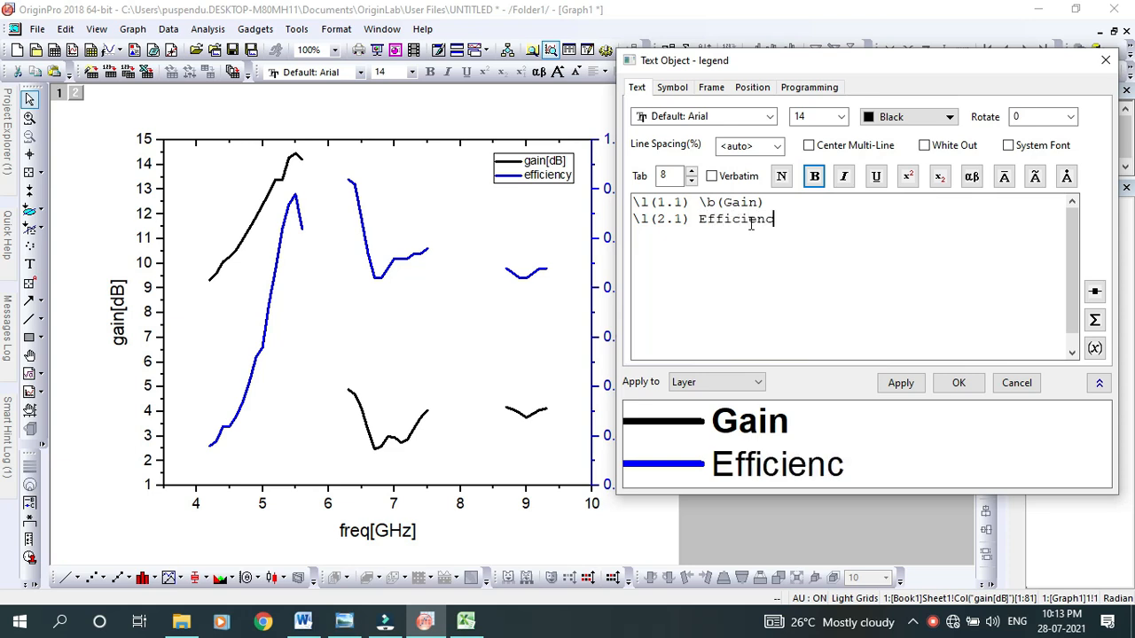
drag(785, 219, 709, 220)
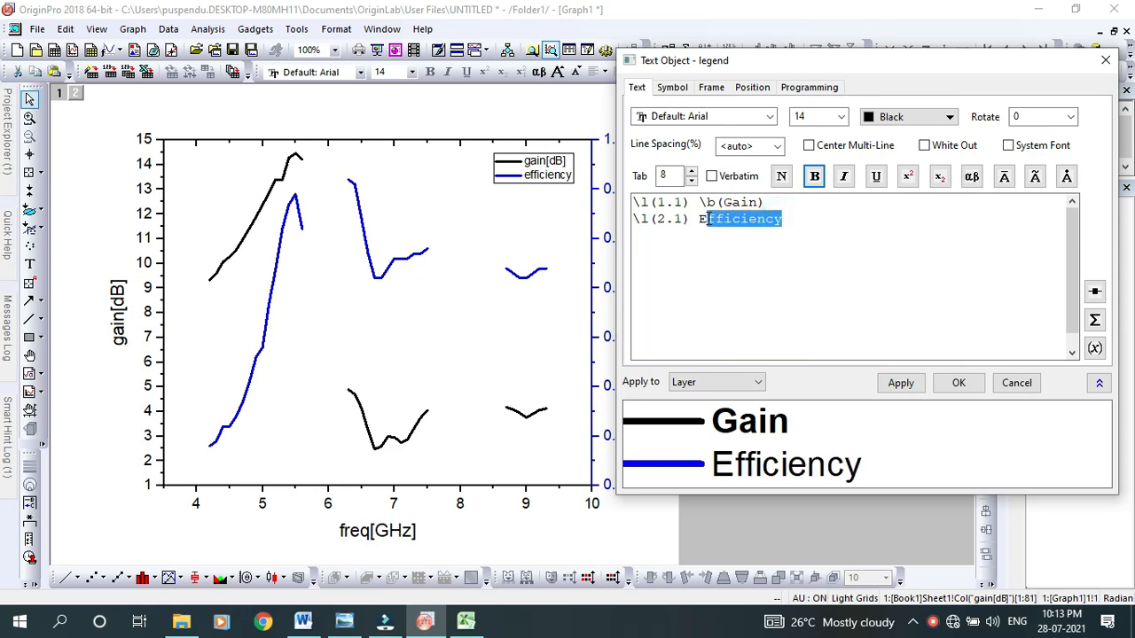
click(816, 176)
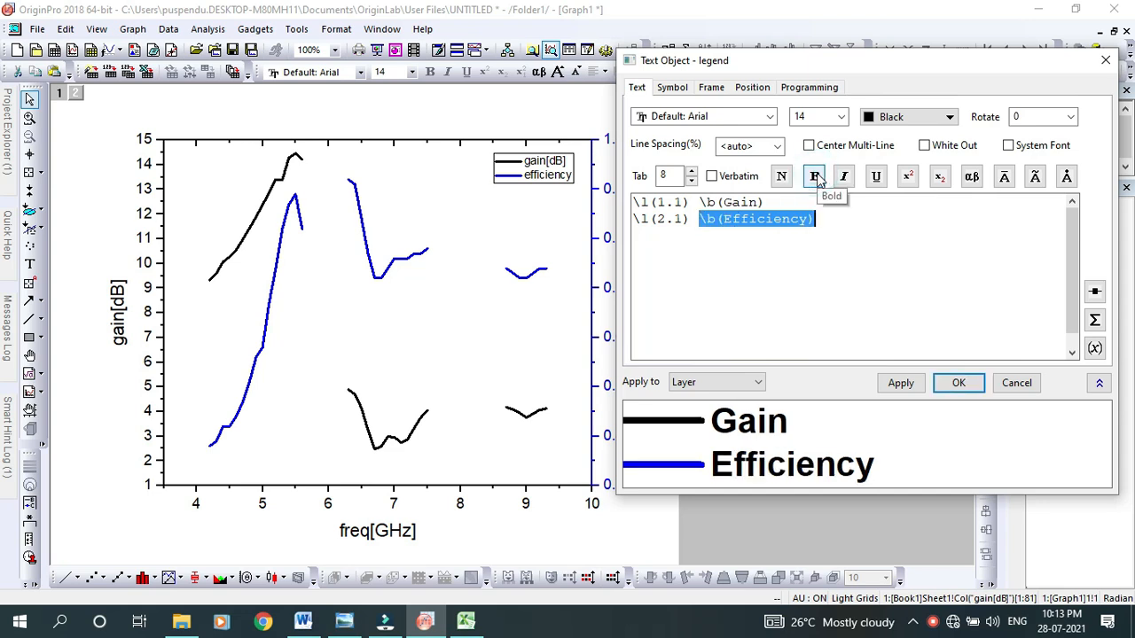
click(863, 277)
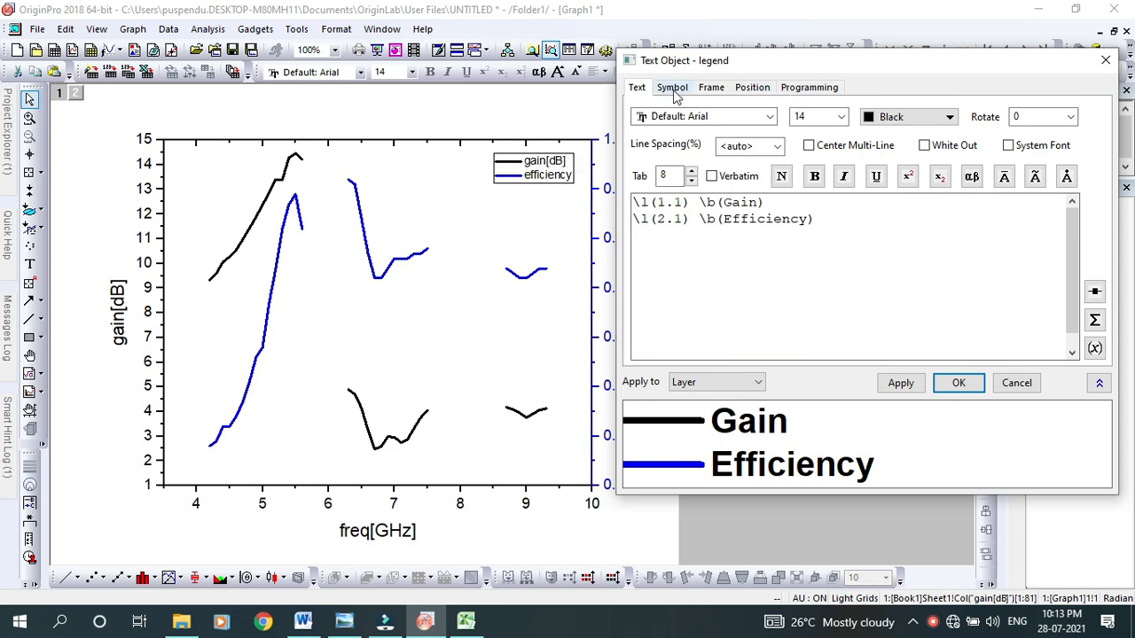
Set the legend's frame to None, confirm the legend changes and deselect it
click(713, 89)
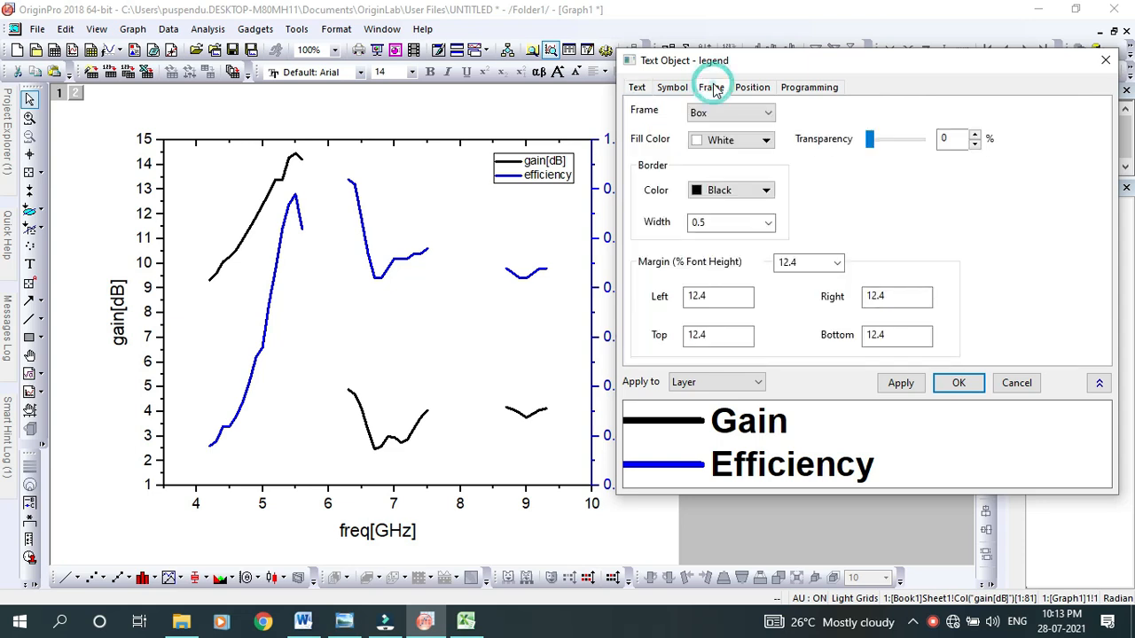
click(753, 114)
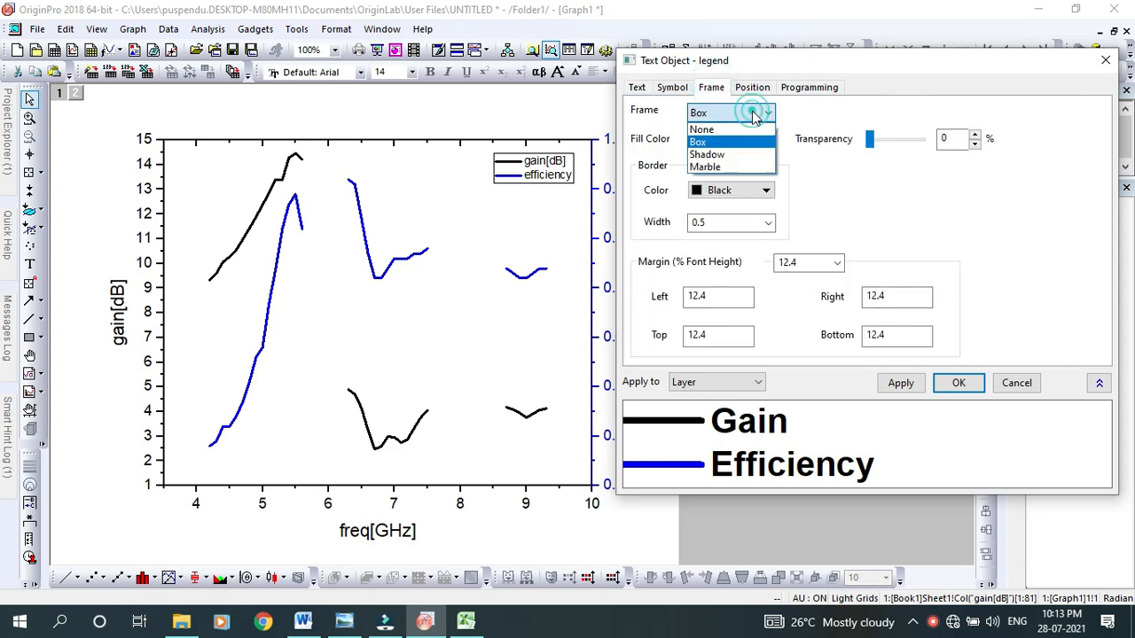
click(702, 130)
click(954, 383)
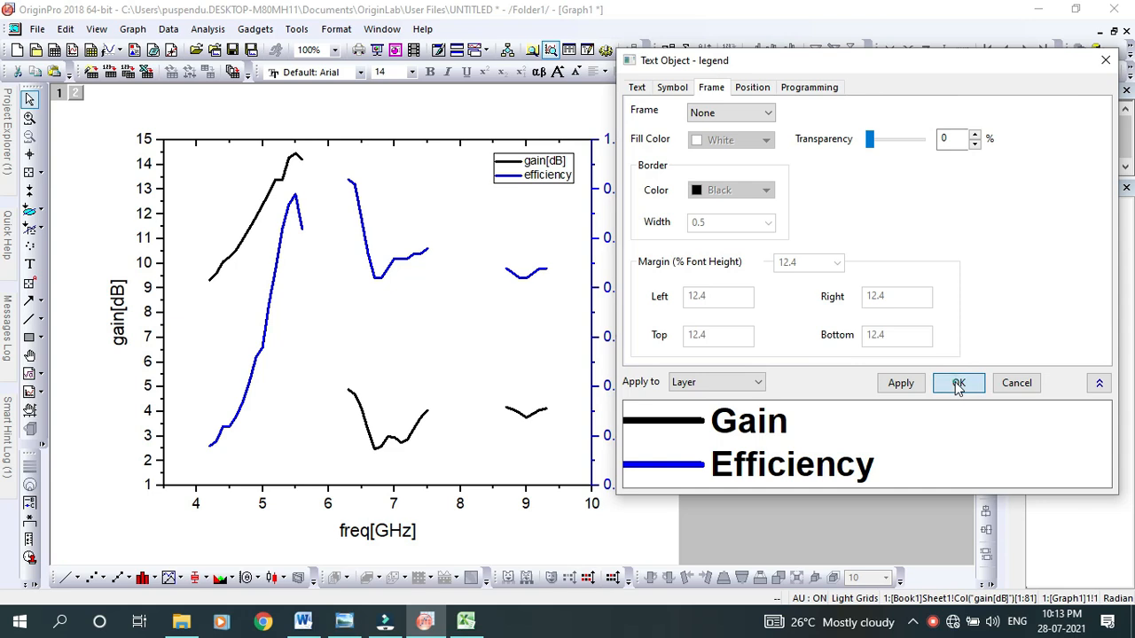
click(543, 178)
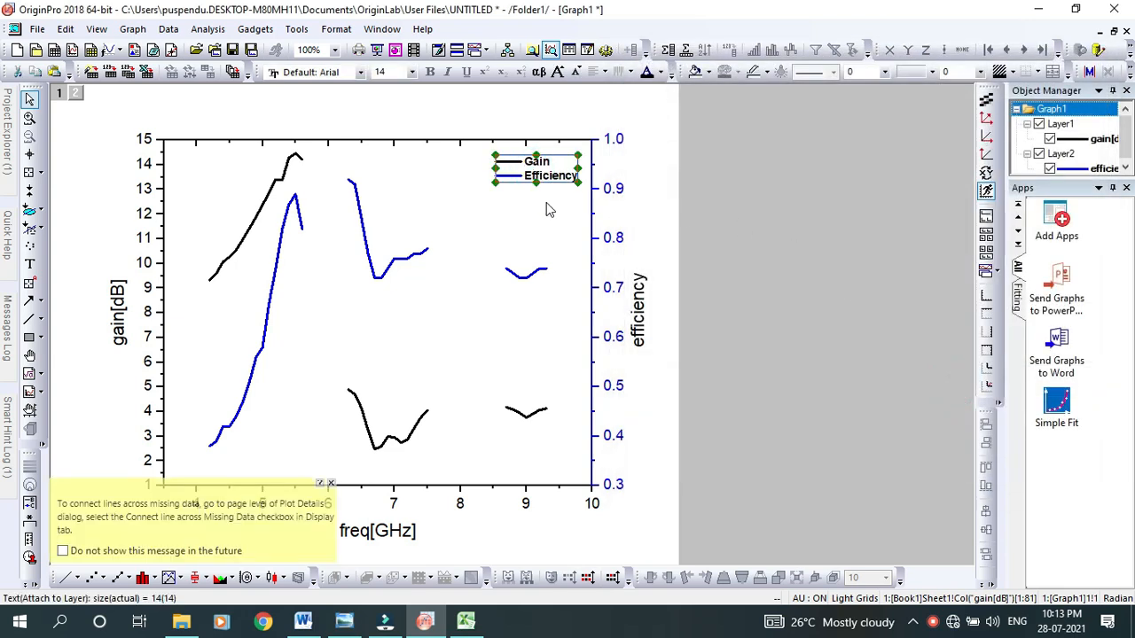
click(548, 208)
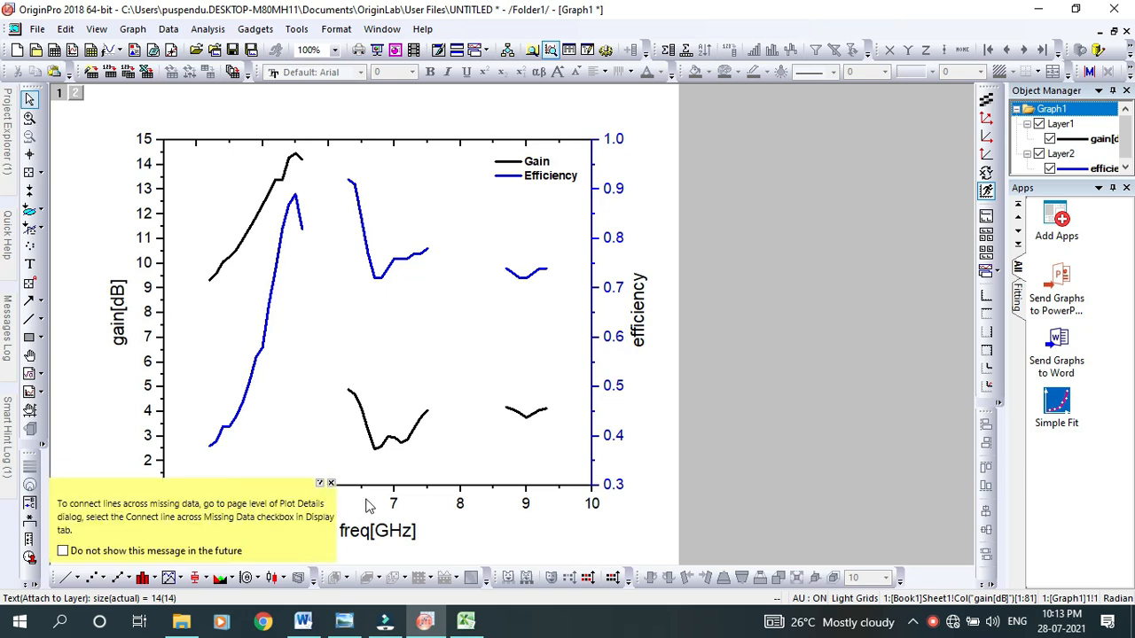
Set the frequency axis scale to run from 3 to 11 and apply it
click(396, 505)
double_click(395, 504)
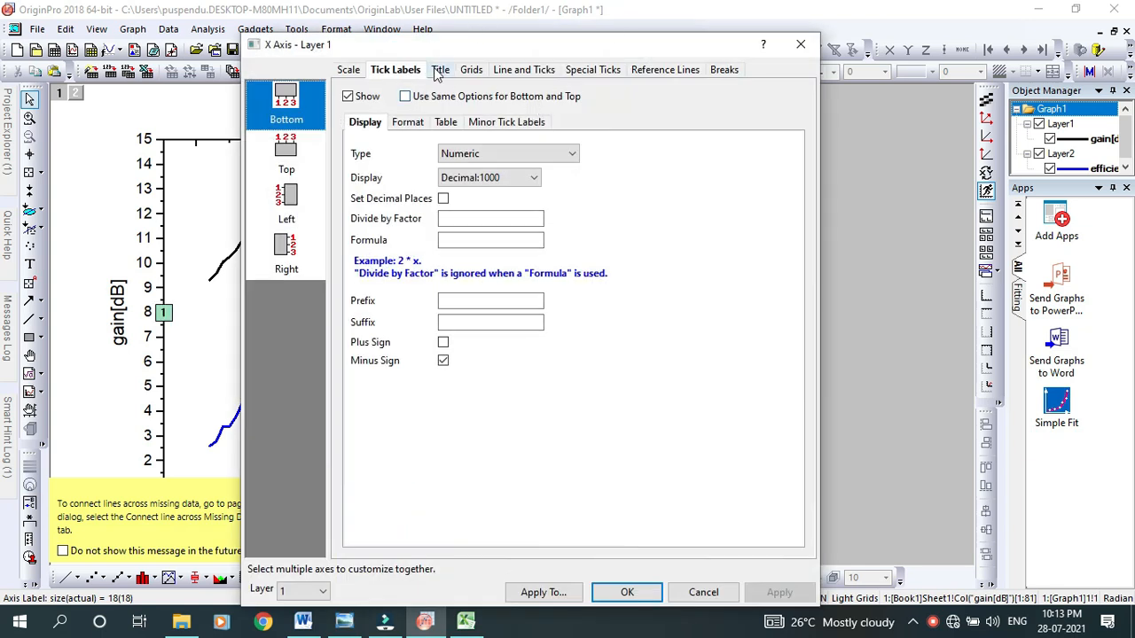
click(350, 71)
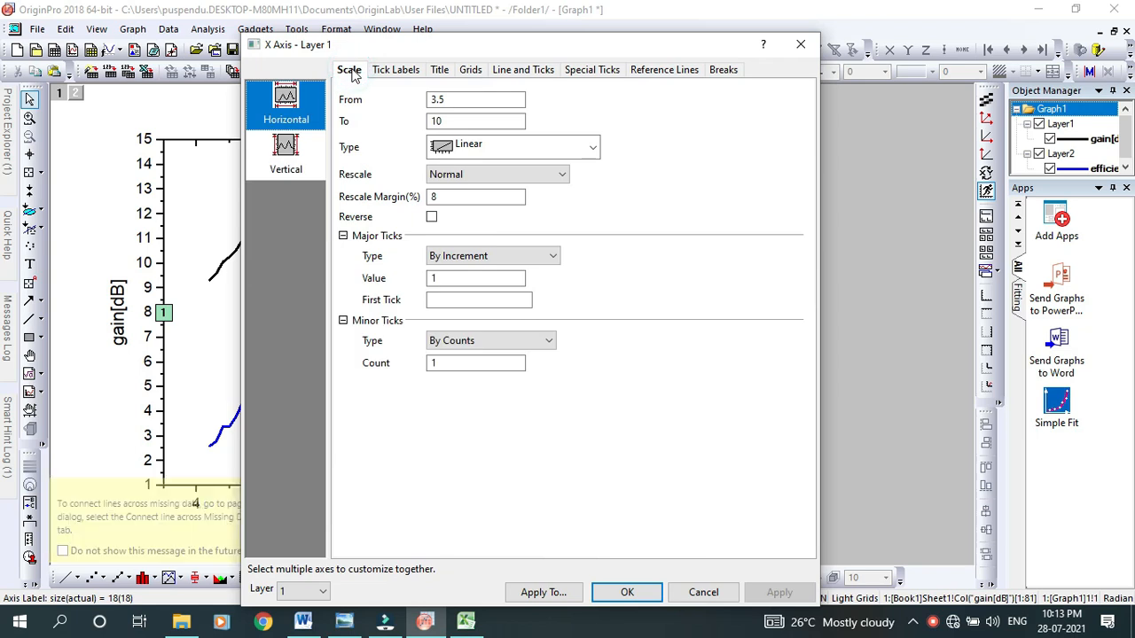
double_click(457, 100)
text(3)
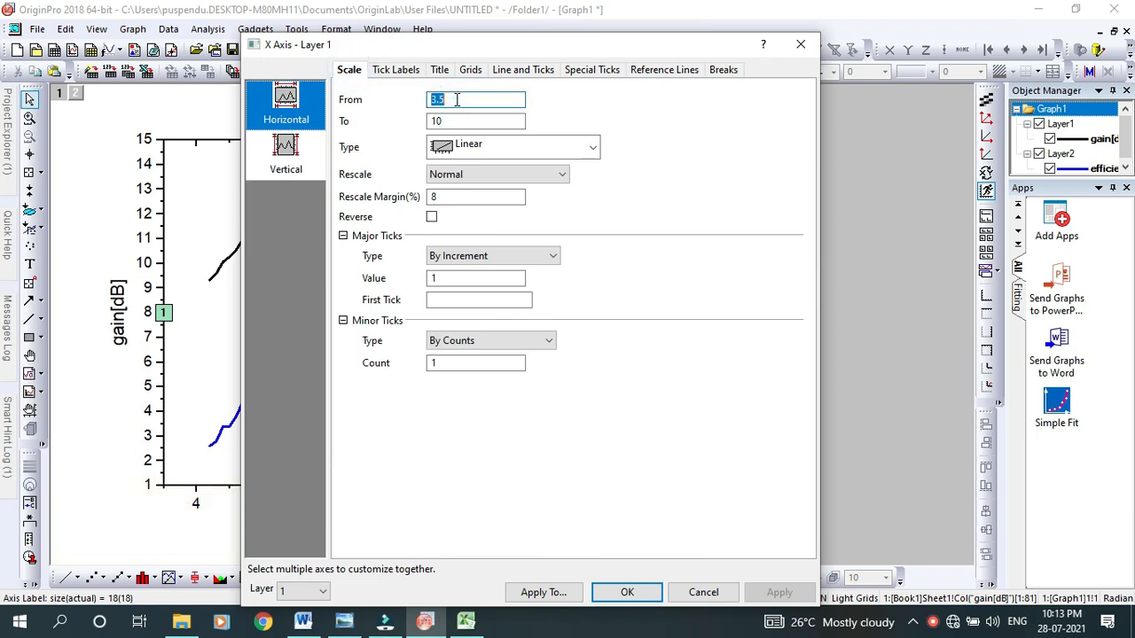
double_click(456, 121)
text(1)
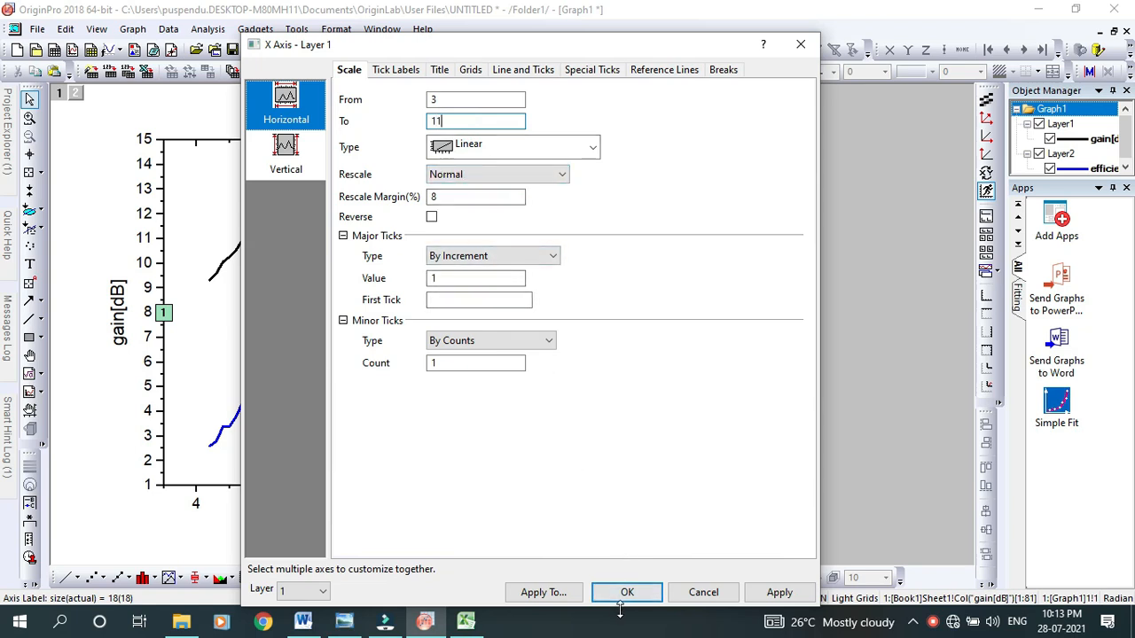
click(760, 592)
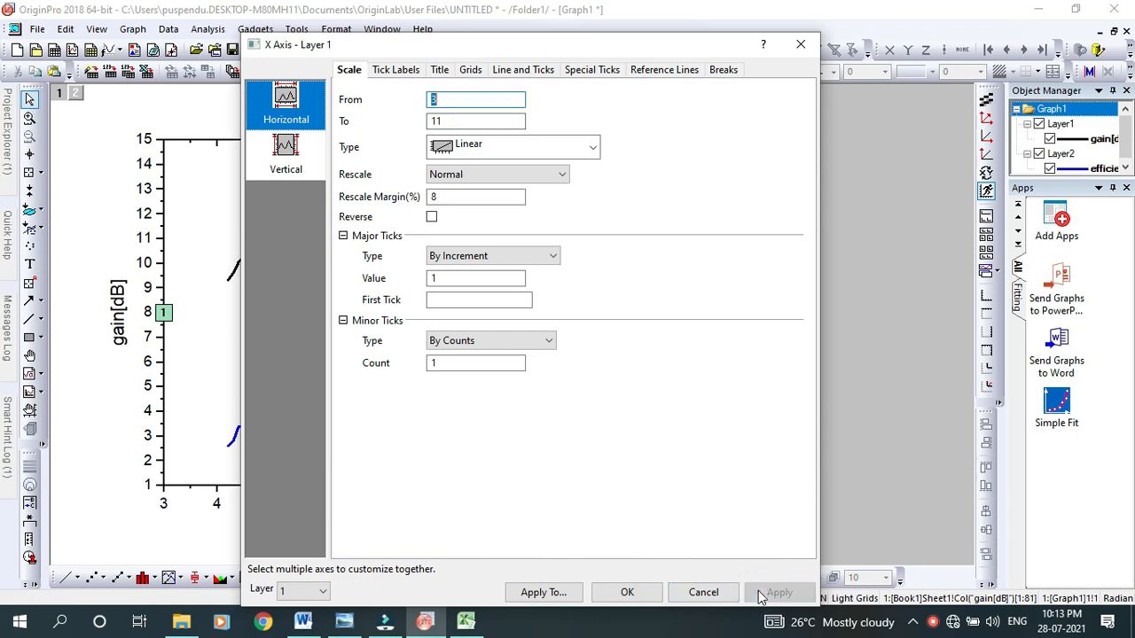
Show the vertical major grid lines in Layer 1 with Dash style and apply them
click(471, 71)
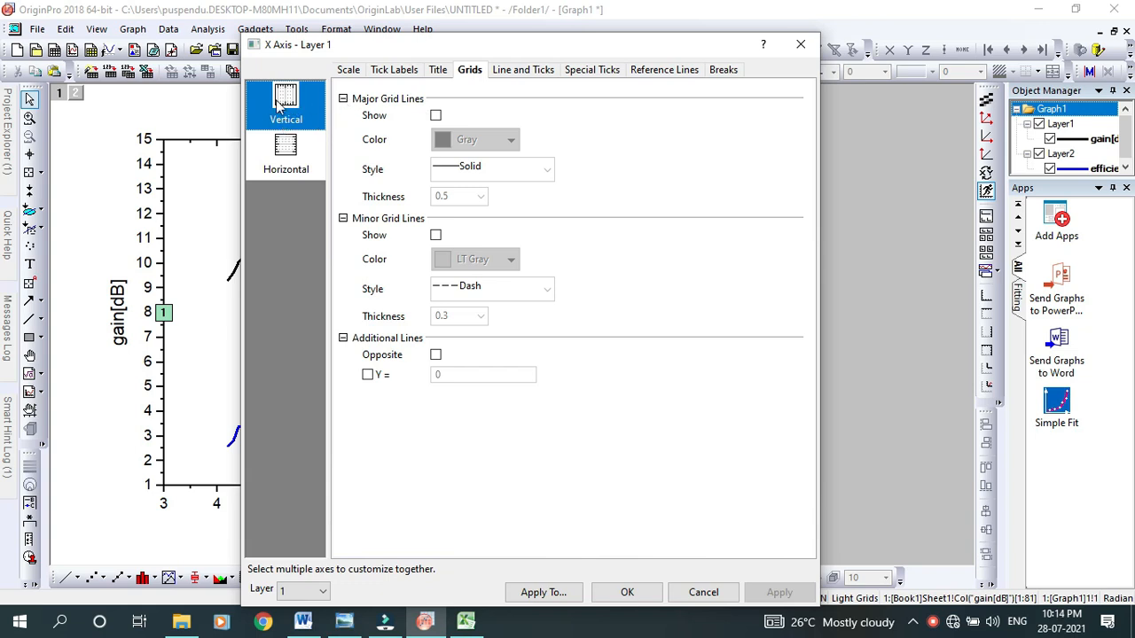
click(435, 118)
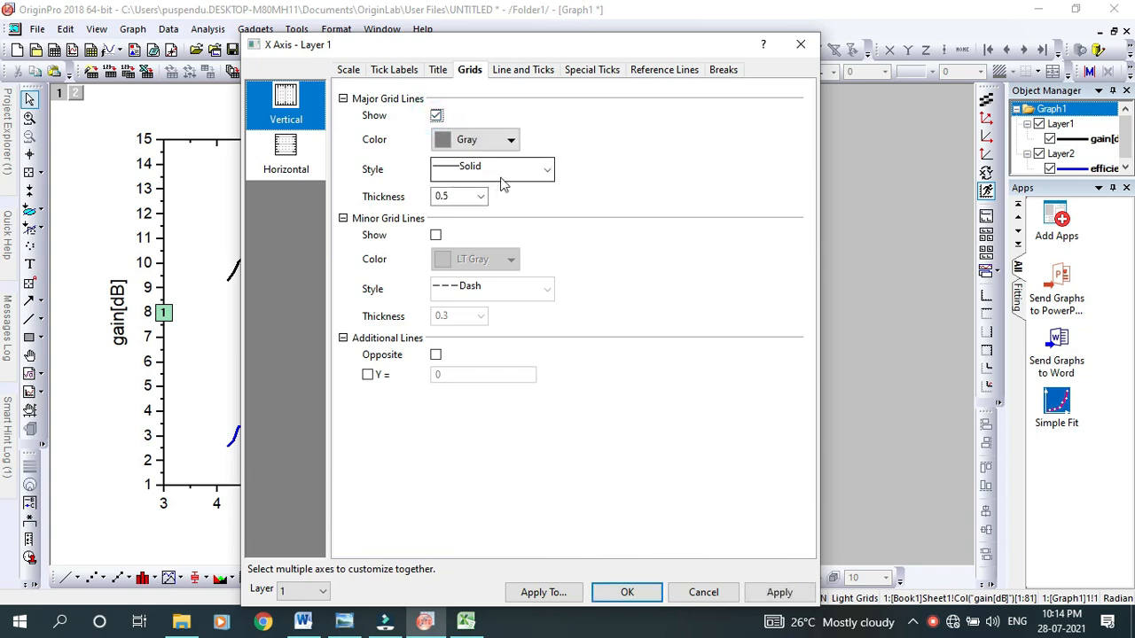
click(523, 177)
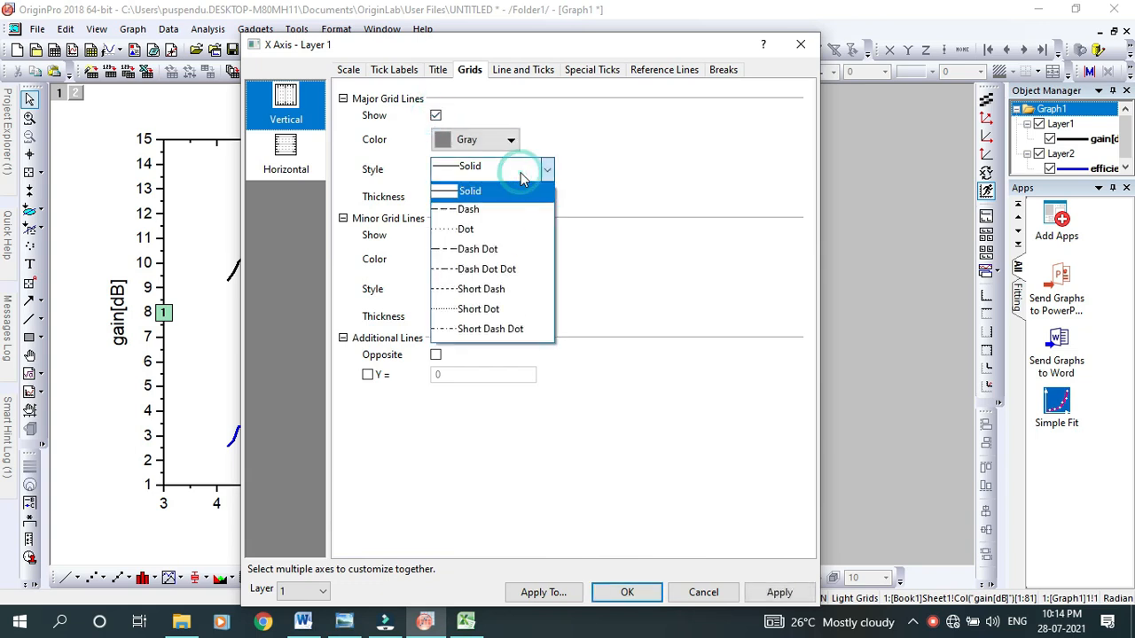
click(472, 209)
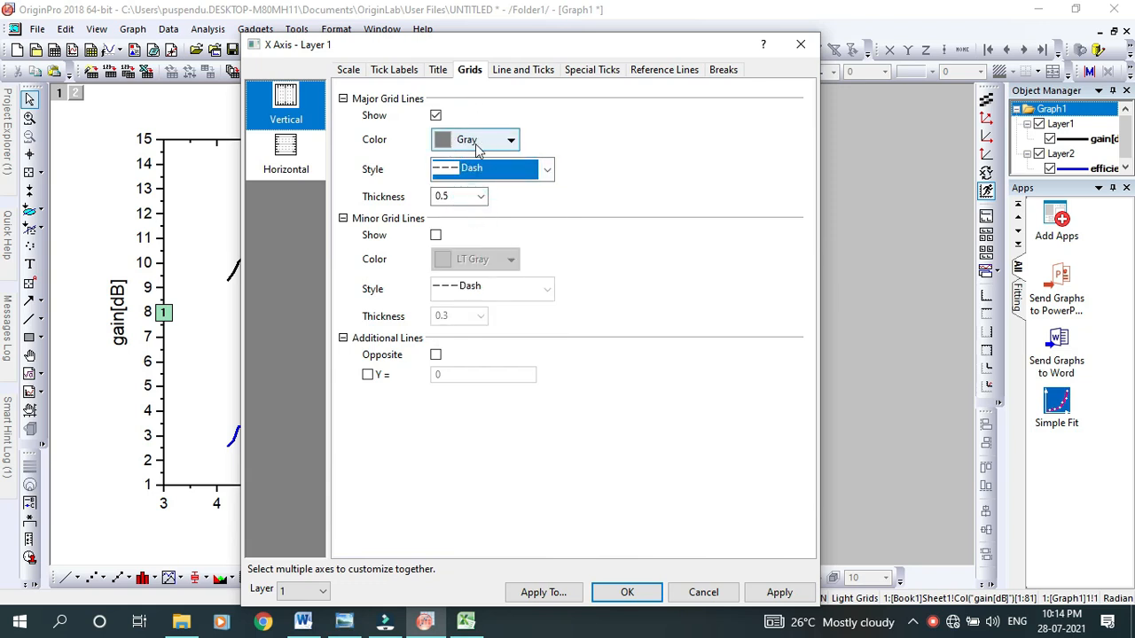
click(777, 592)
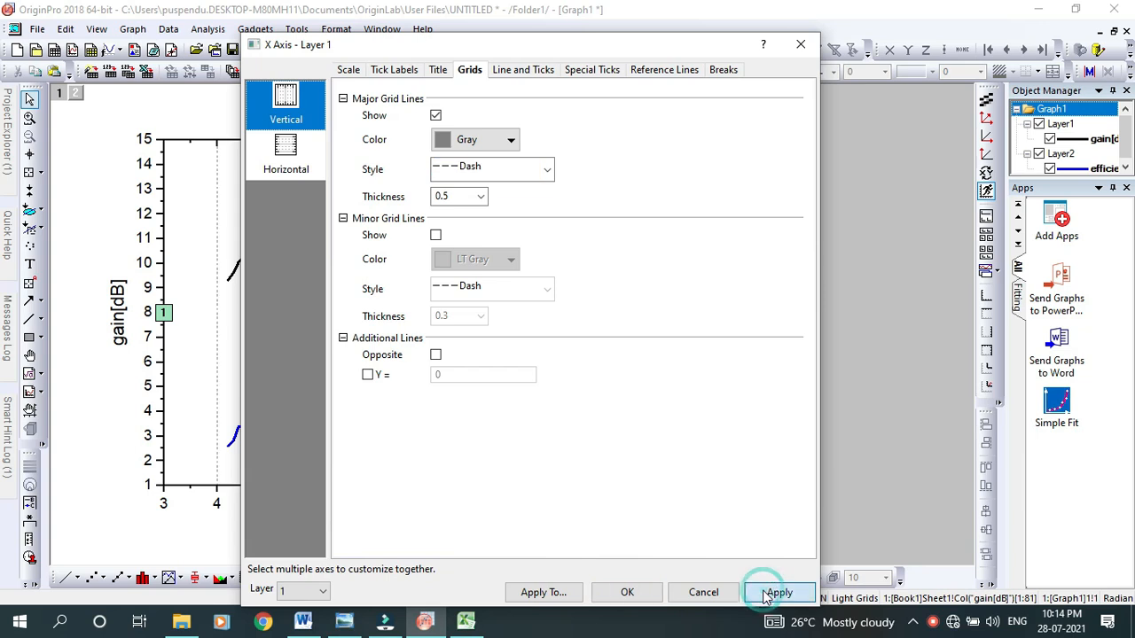
Show the horizontal major grid lines in Layer 1 with Dash style, apply them and close the axis settings
click(293, 162)
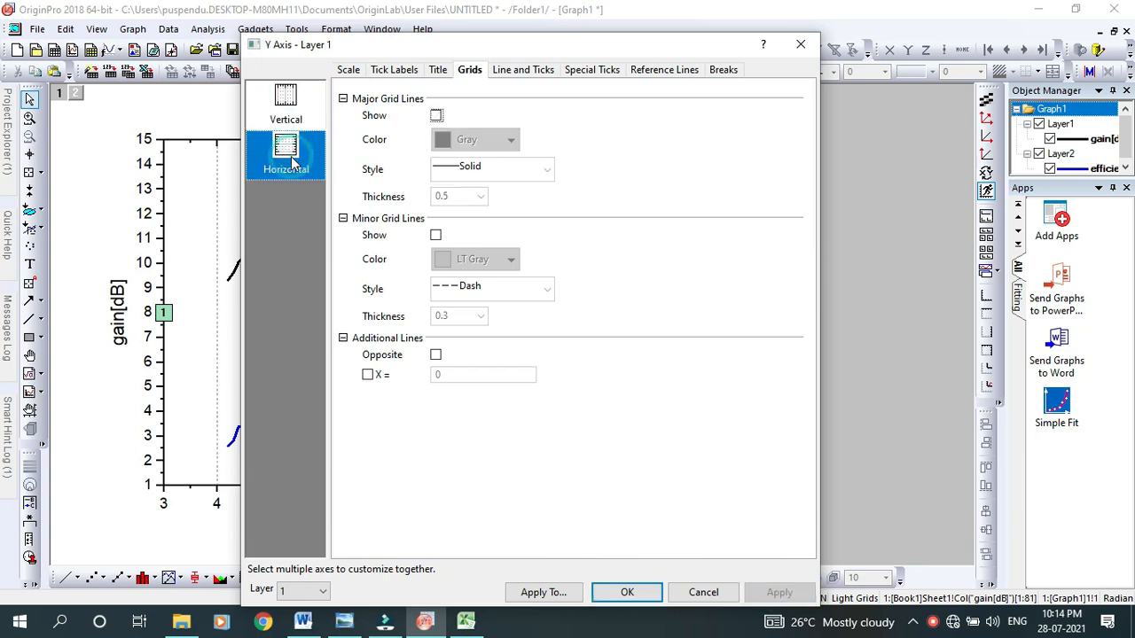
click(437, 116)
click(479, 171)
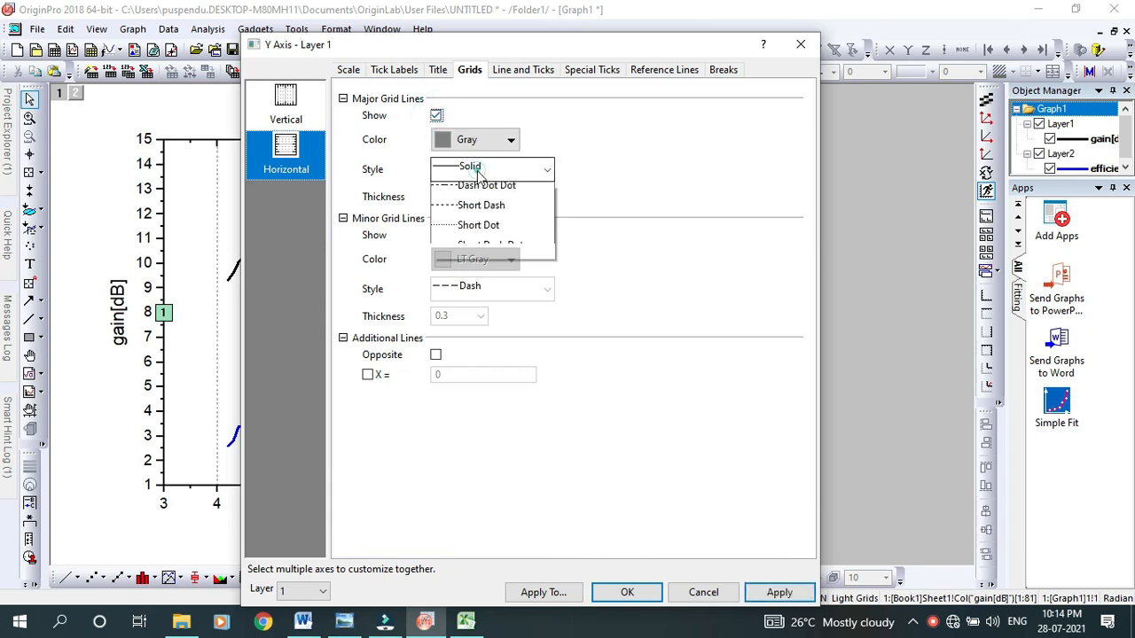
click(461, 213)
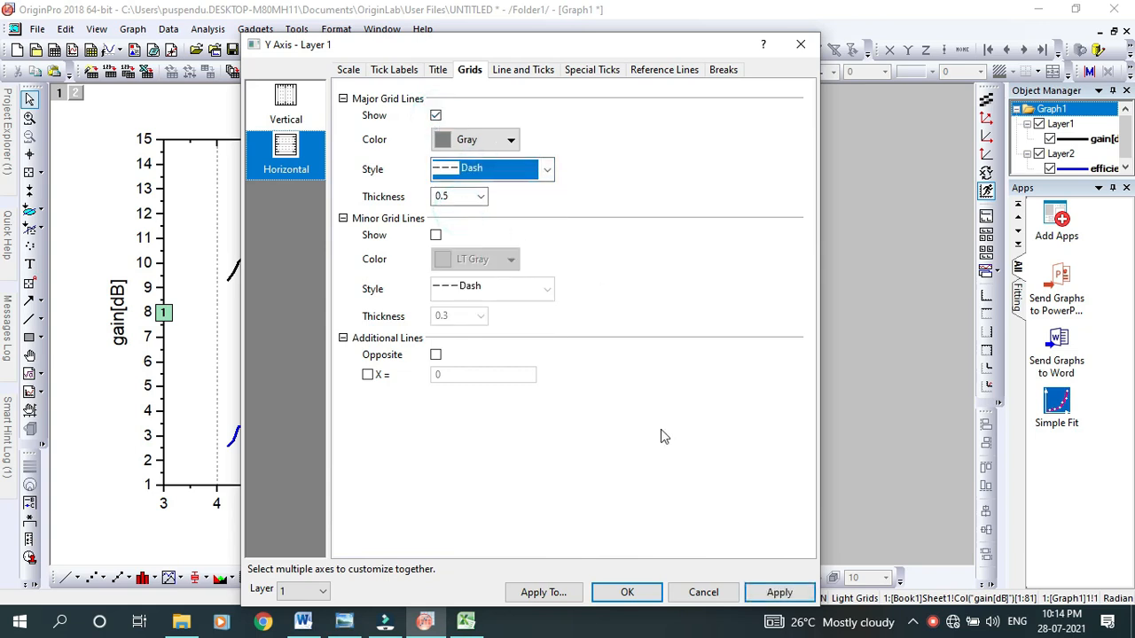
click(776, 601)
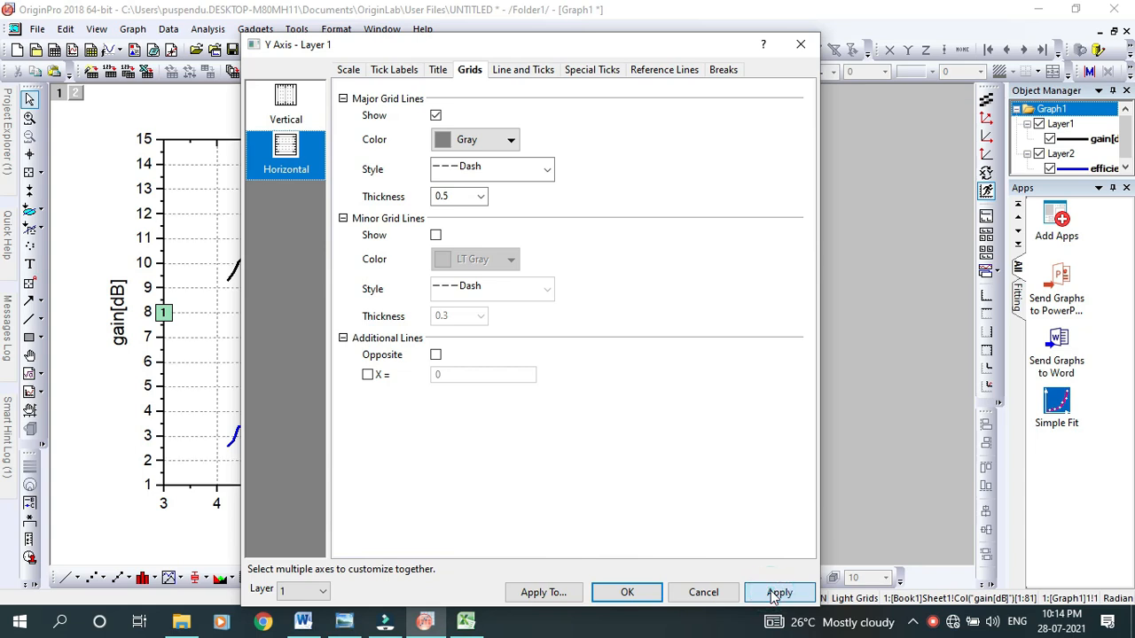
click(627, 593)
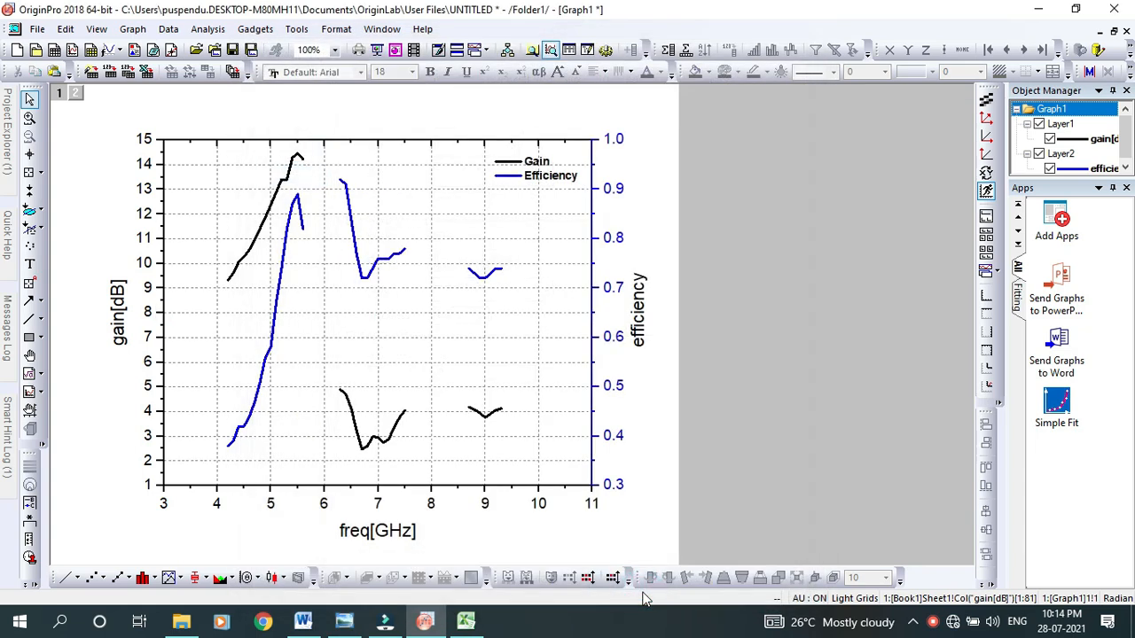
Move the legend to the lower-right corner inside the plot area and set its border color to white
click(547, 182)
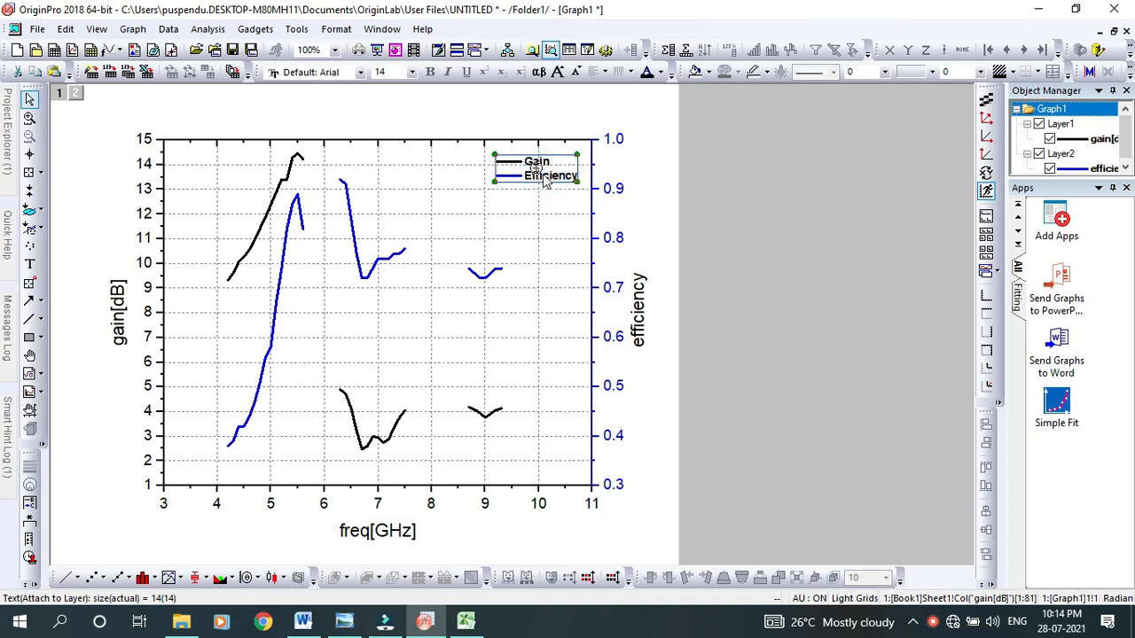
drag(544, 180, 559, 466)
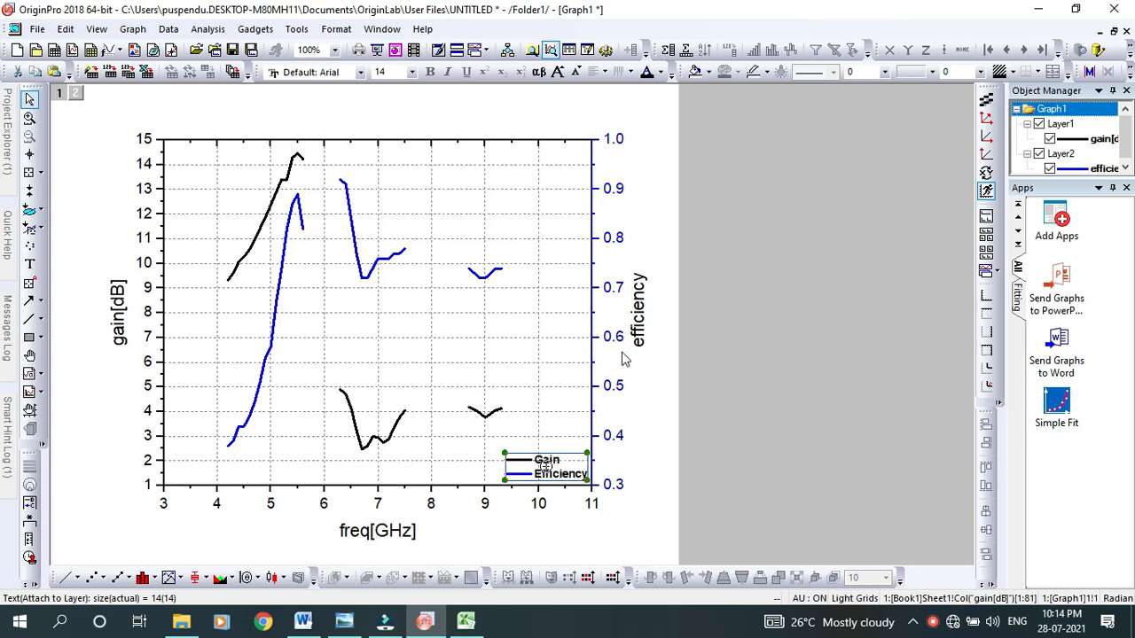
click(768, 75)
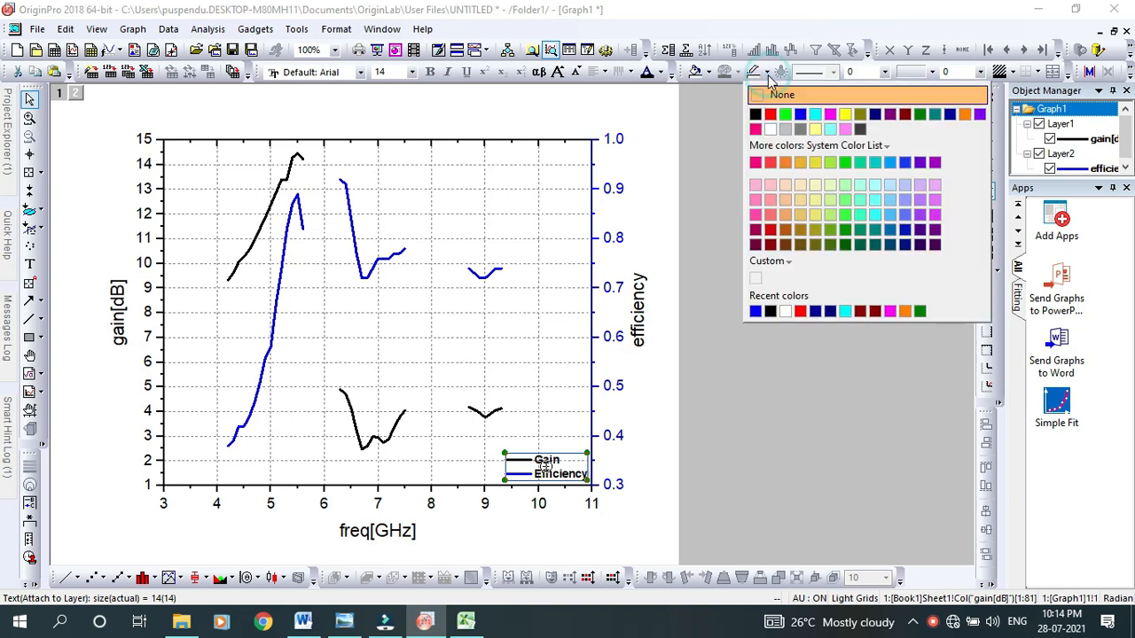
click(770, 130)
click(786, 340)
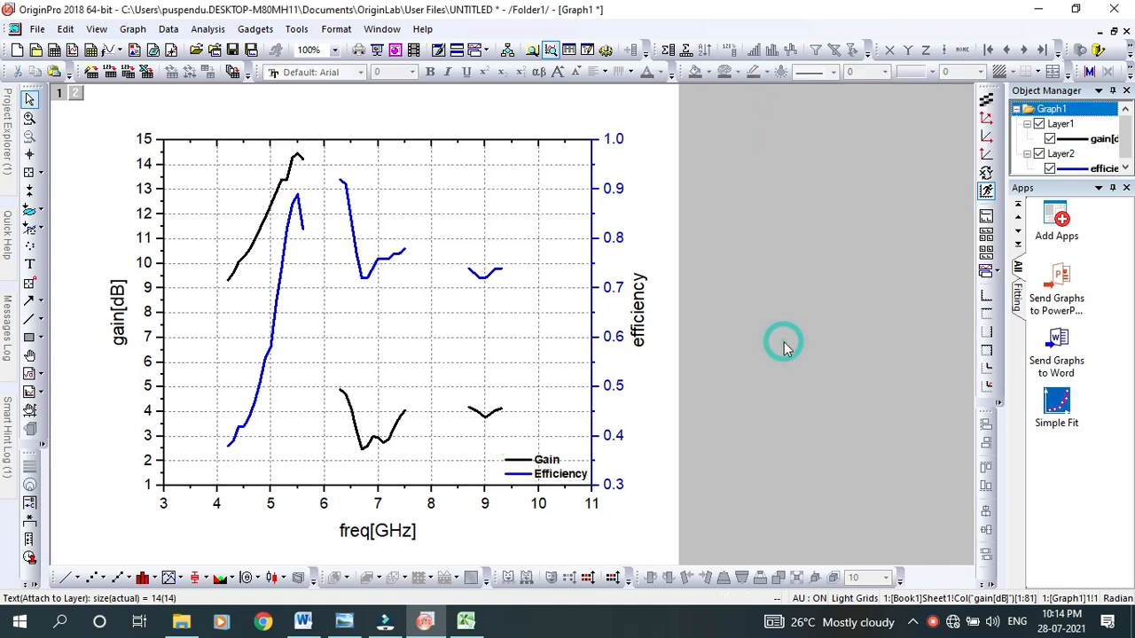
Set the legend's fill color to white and deselect it
click(575, 476)
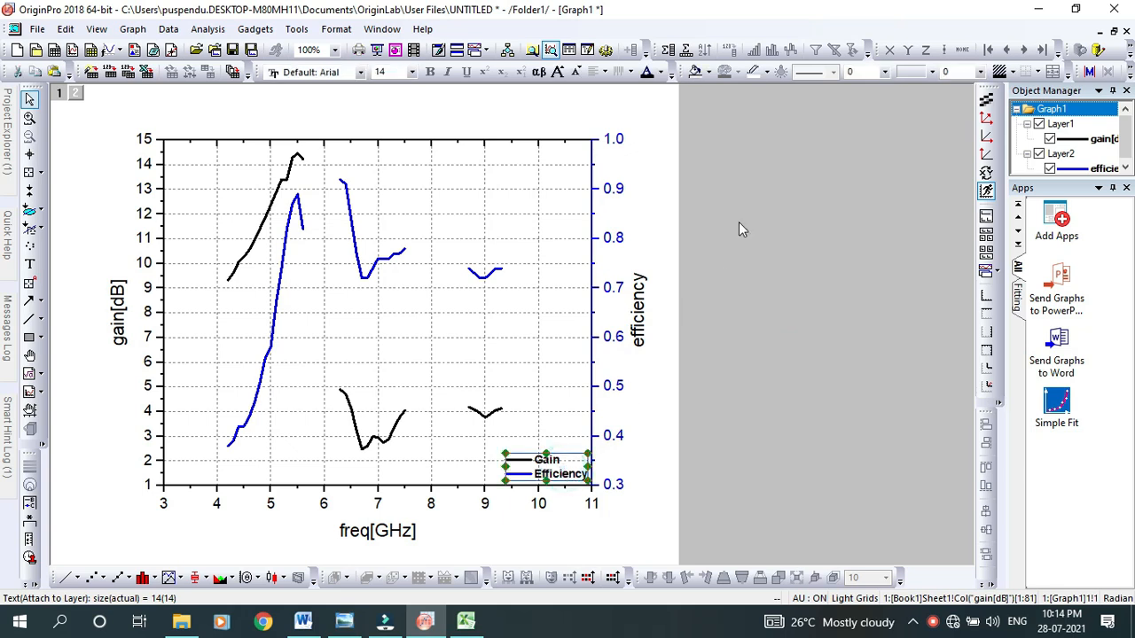
click(768, 76)
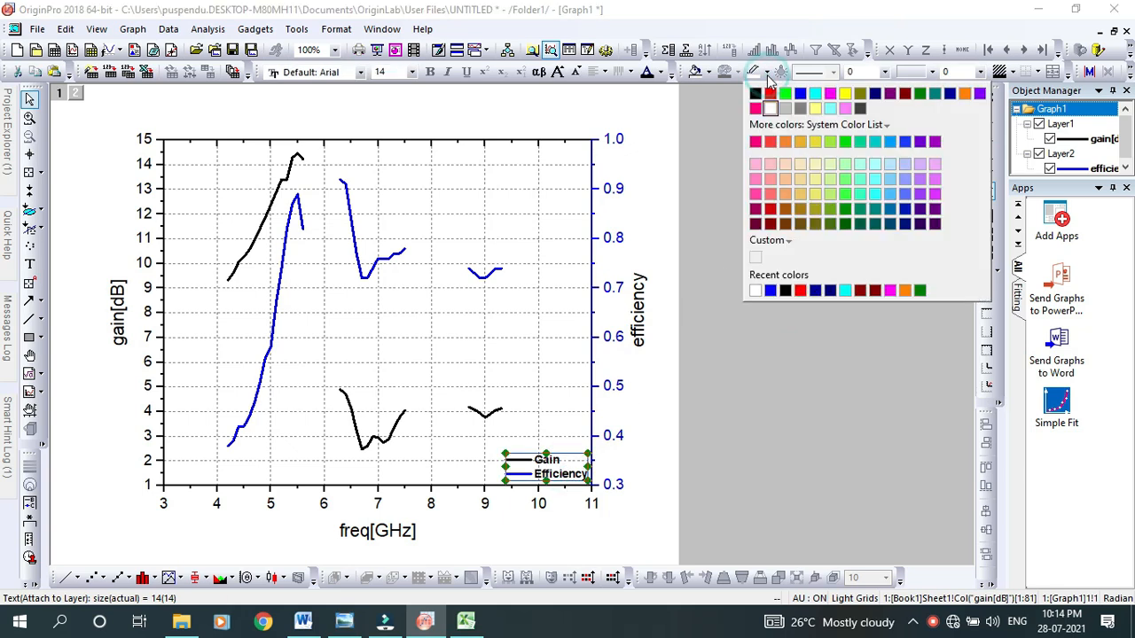
click(708, 76)
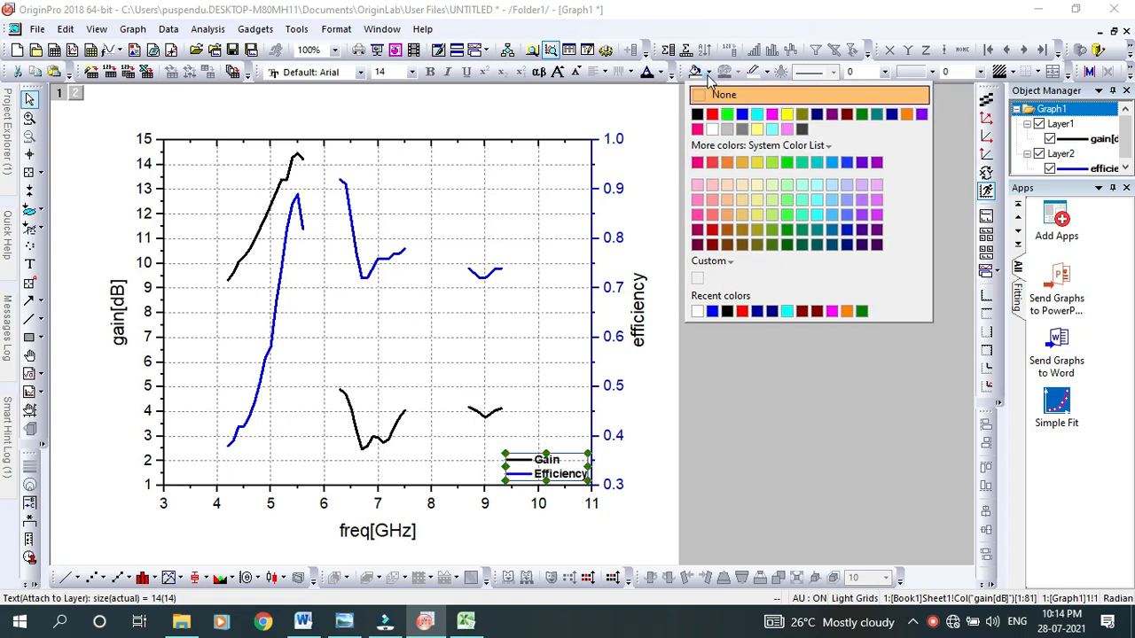
click(712, 130)
click(759, 328)
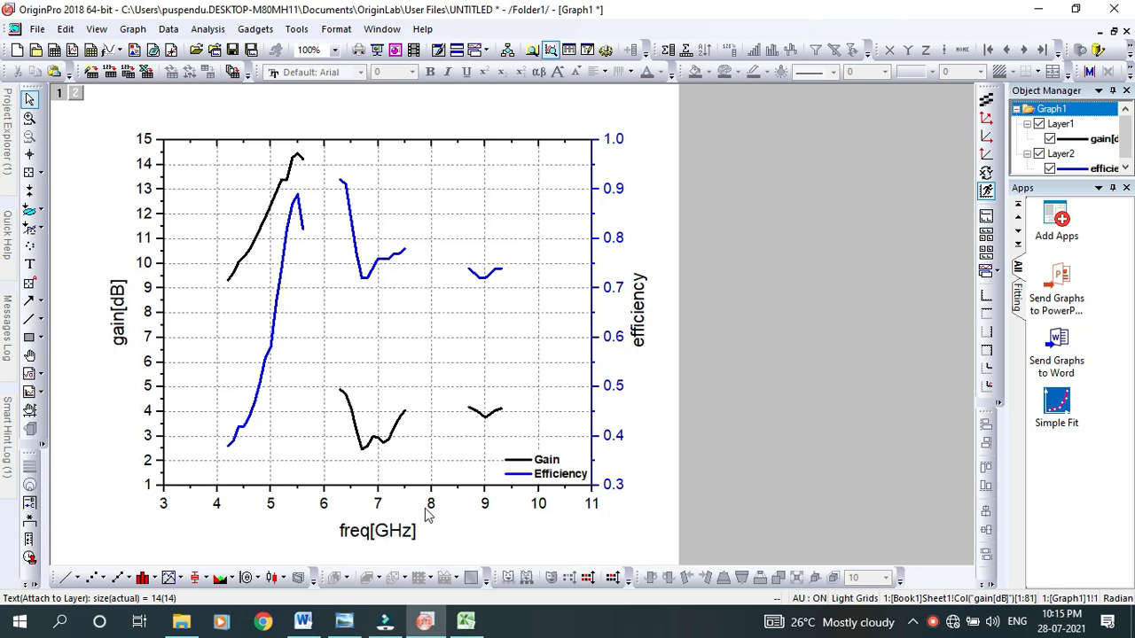
Replace the horizontal axis title with "Frequency [GHz]"
click(387, 530)
click(388, 530)
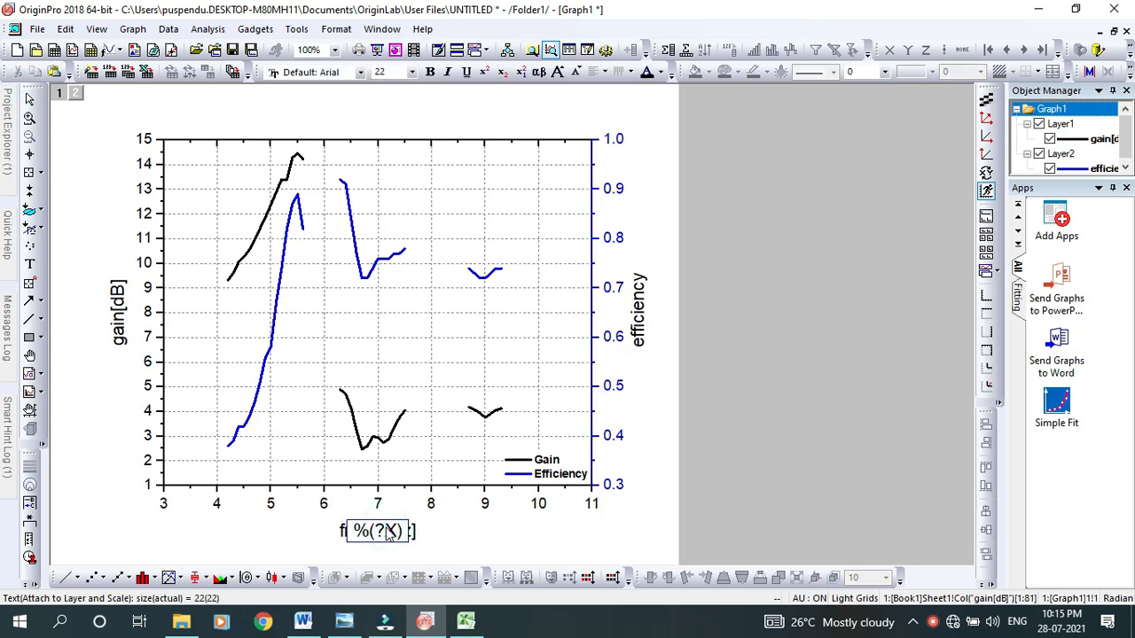
double_click(388, 530)
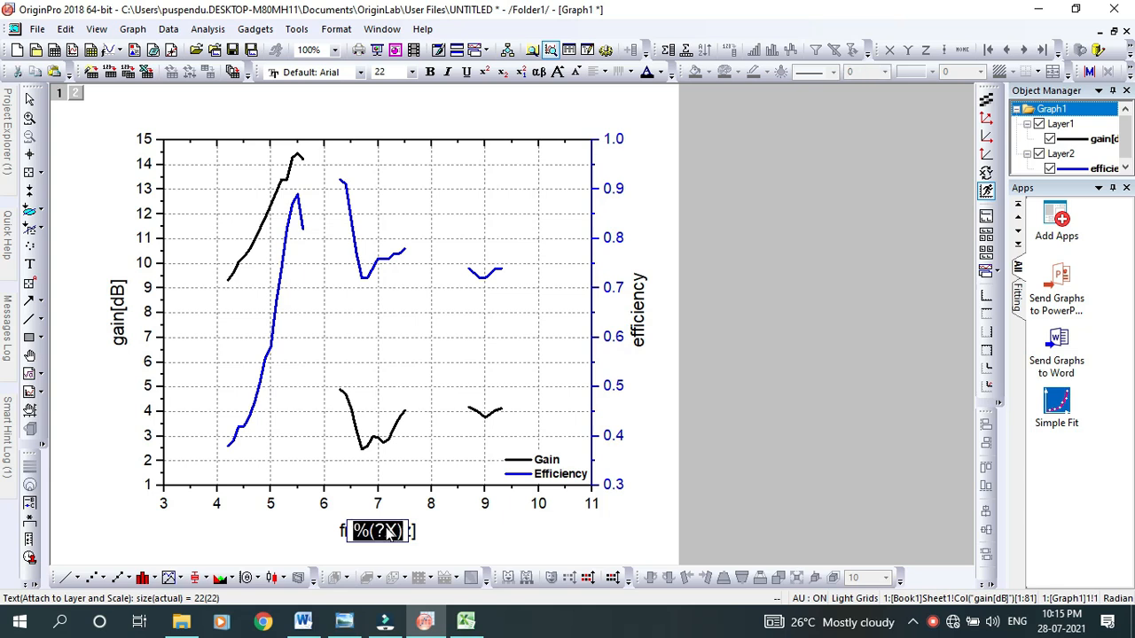
text(Freq)
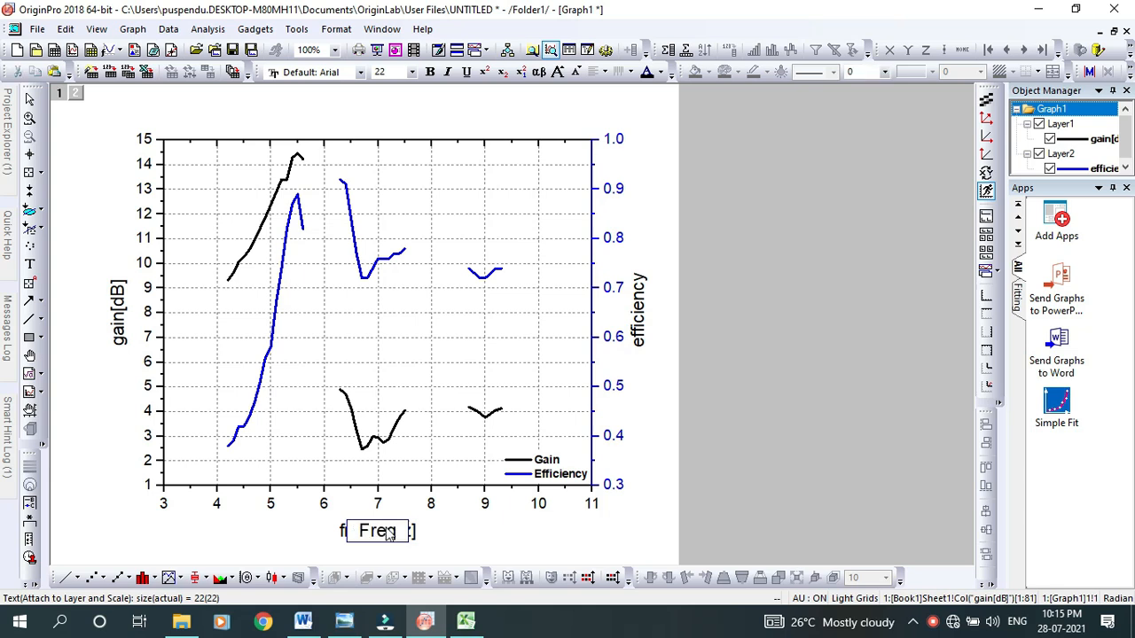
text(uency )
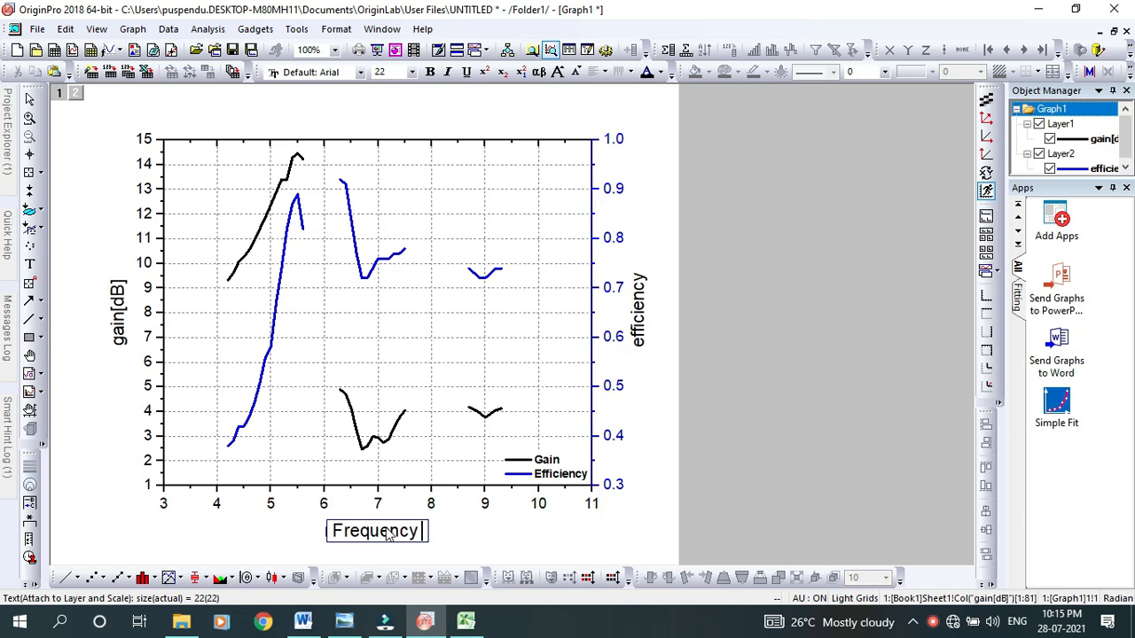
text([GHz])
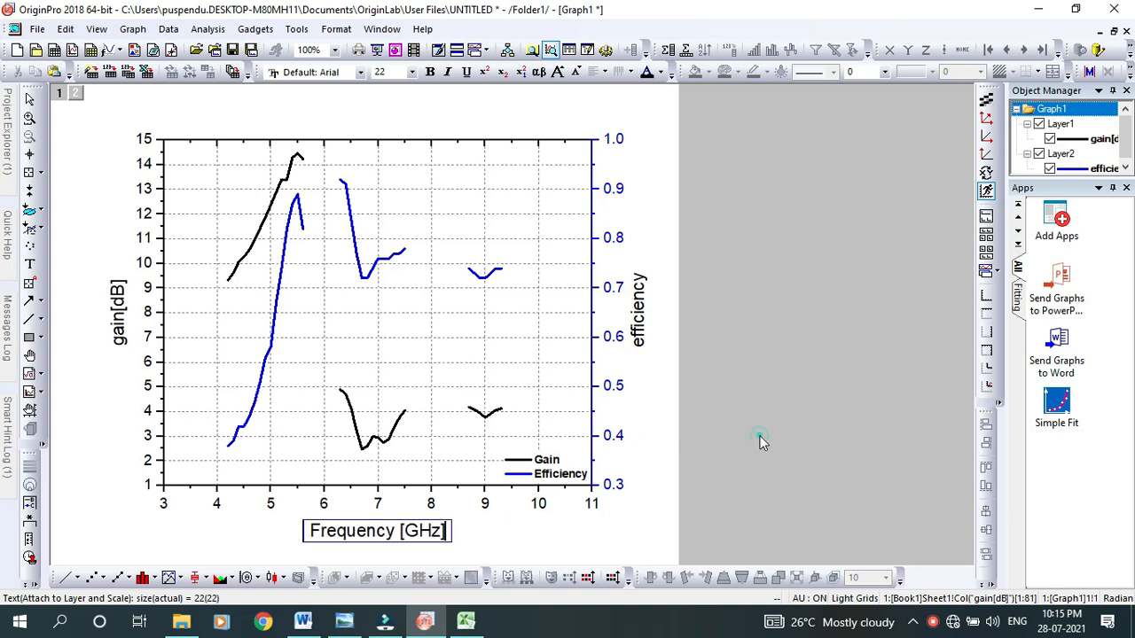
click(760, 441)
Replace the title of the black gain axis with "Gain [dB]"
double_click(119, 328)
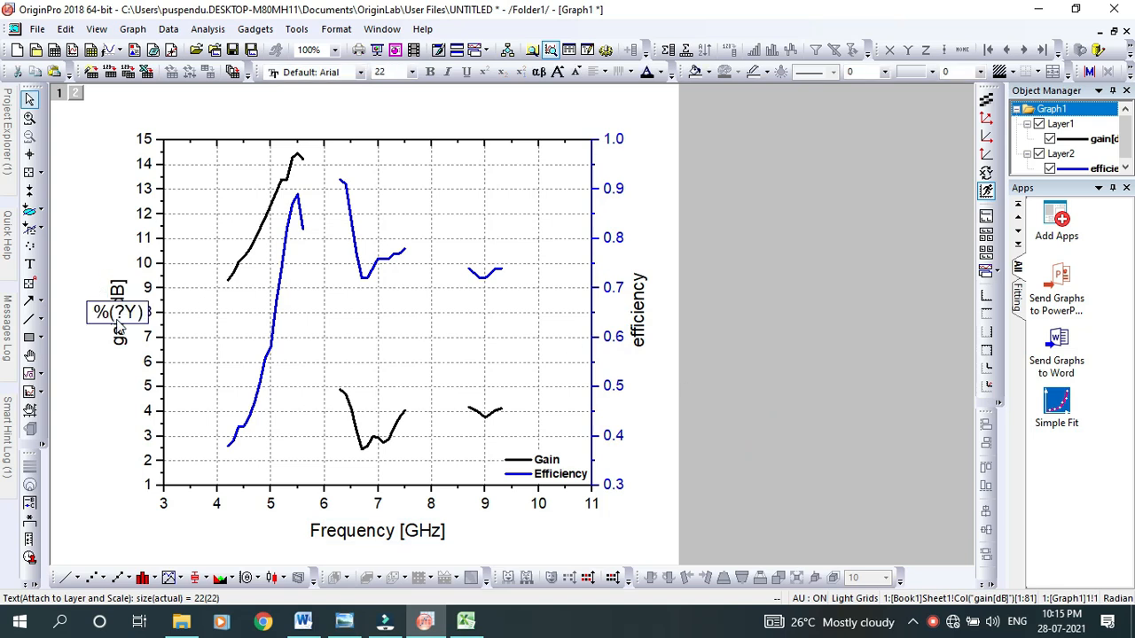
key(ctrl+a)
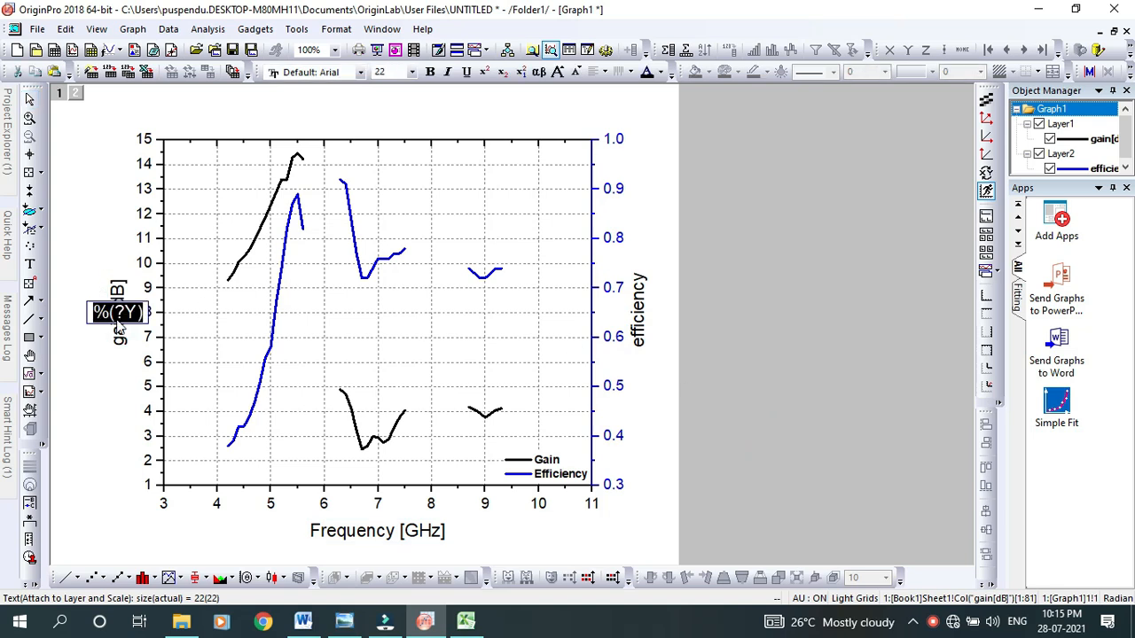
key(BackSpace)
text(Gain)
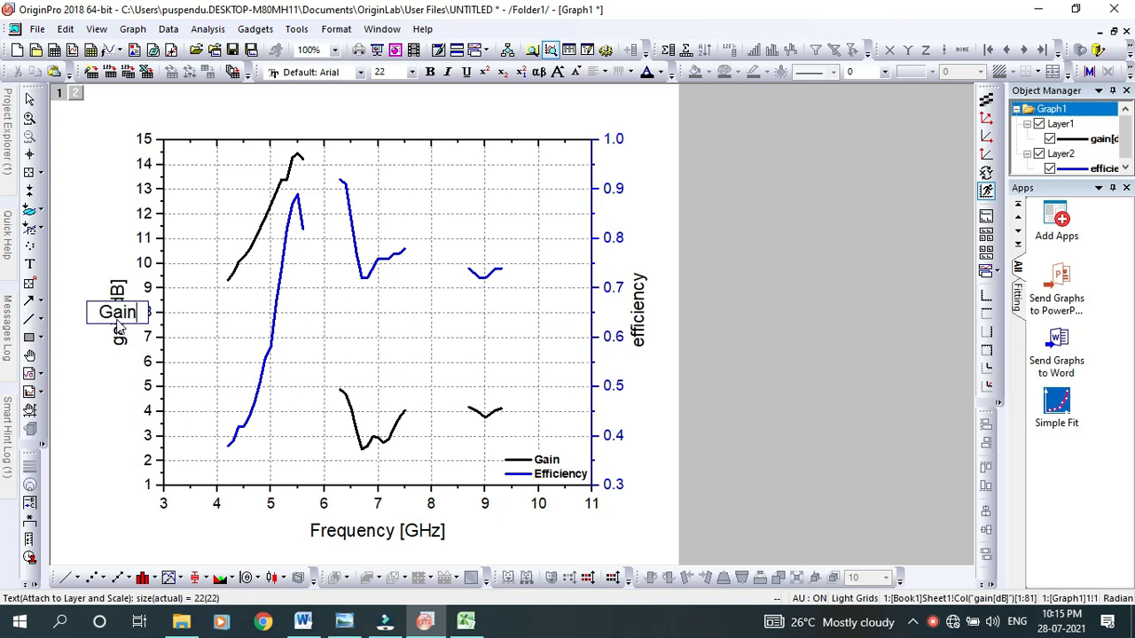
text( [dB])
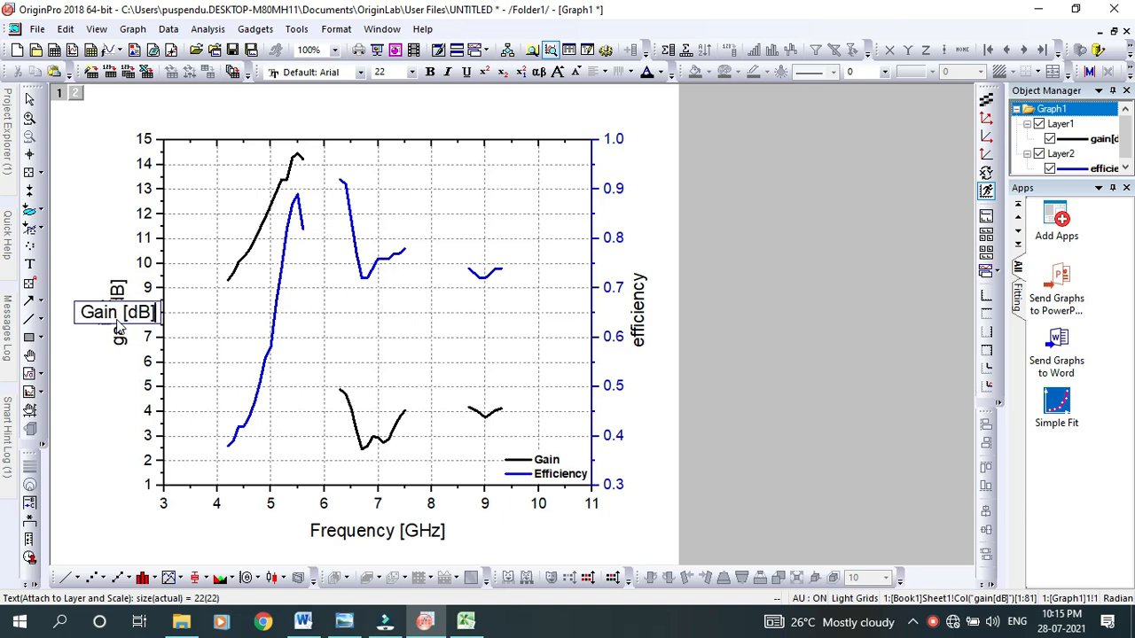
click(702, 262)
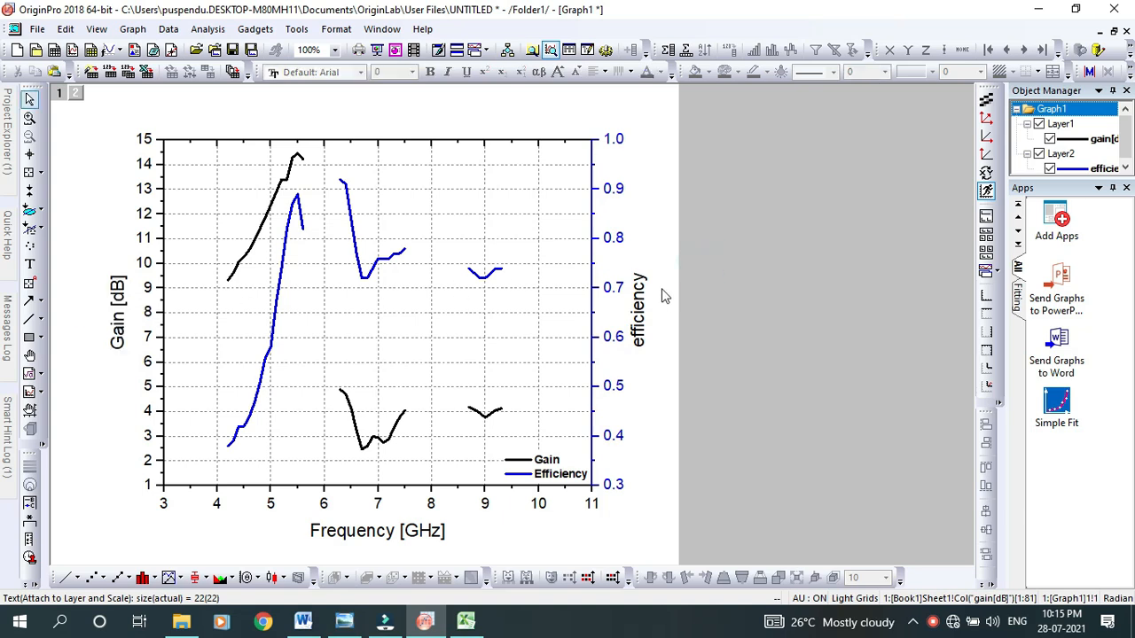
Replace the title of the blue second Y axis with "Efficiency"
double_click(638, 329)
key(ctrl+a)
key(BackSpace)
text(Efficiency)
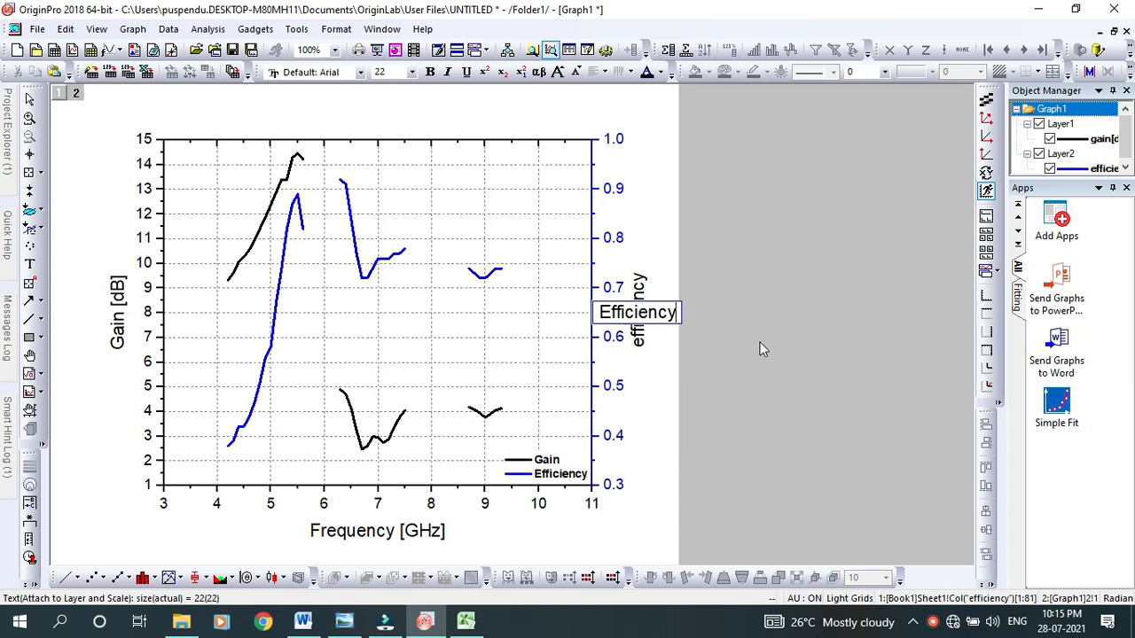
click(760, 345)
Make the whole "Efficiency" axis title bold
click(639, 317)
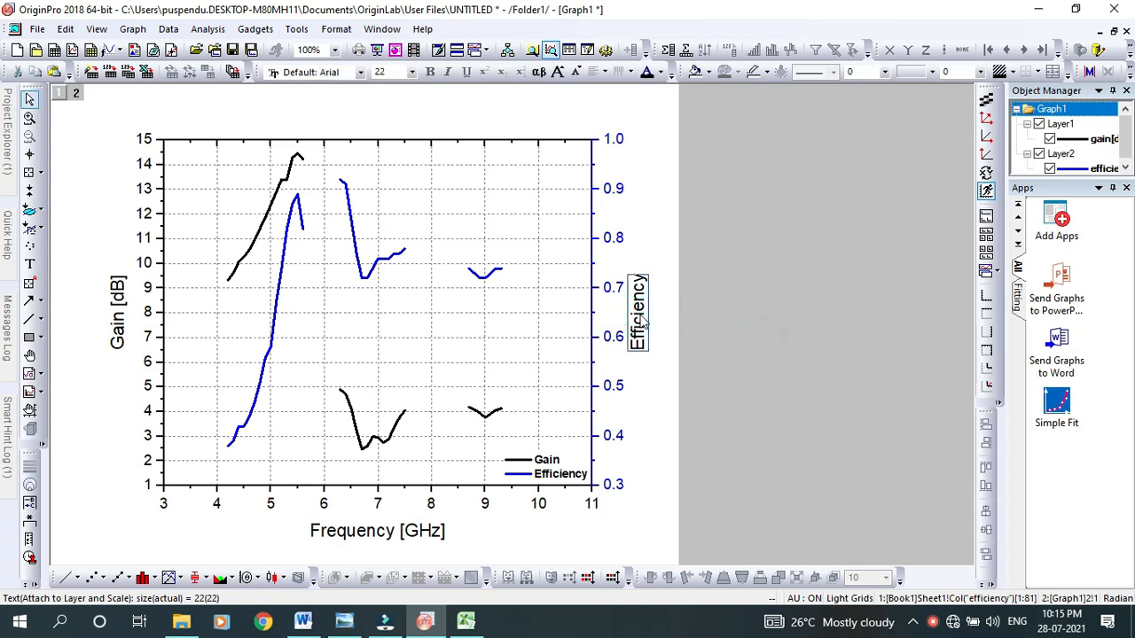
click(642, 321)
double_click(641, 321)
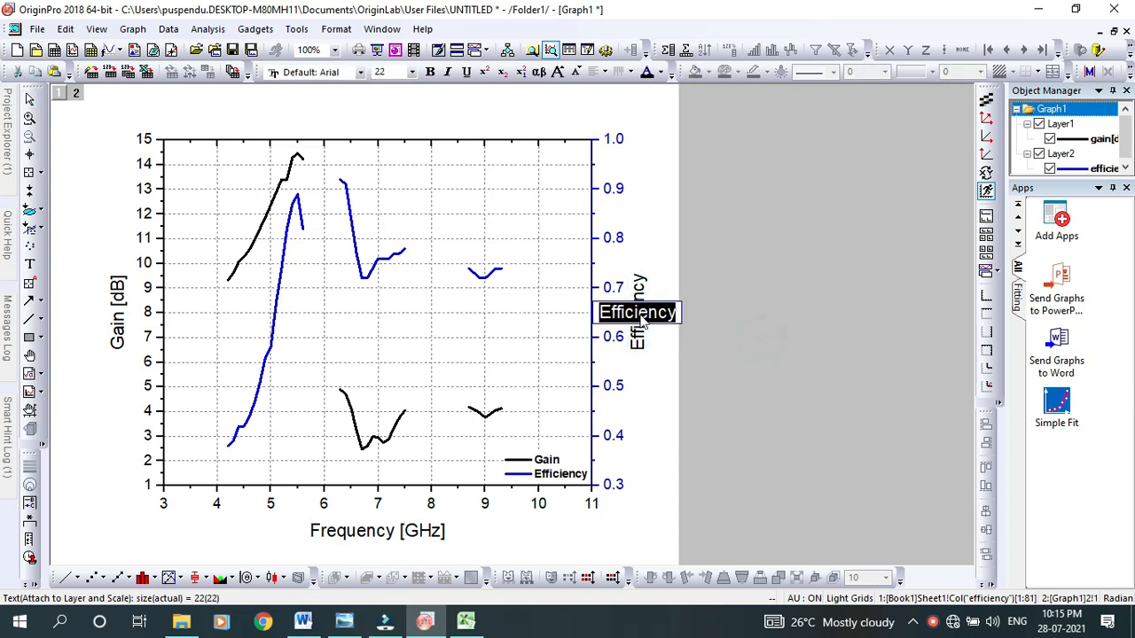
click(430, 73)
Make the "Gain [dB]" axis title bold and set its font to Times New Roman
double_click(114, 316)
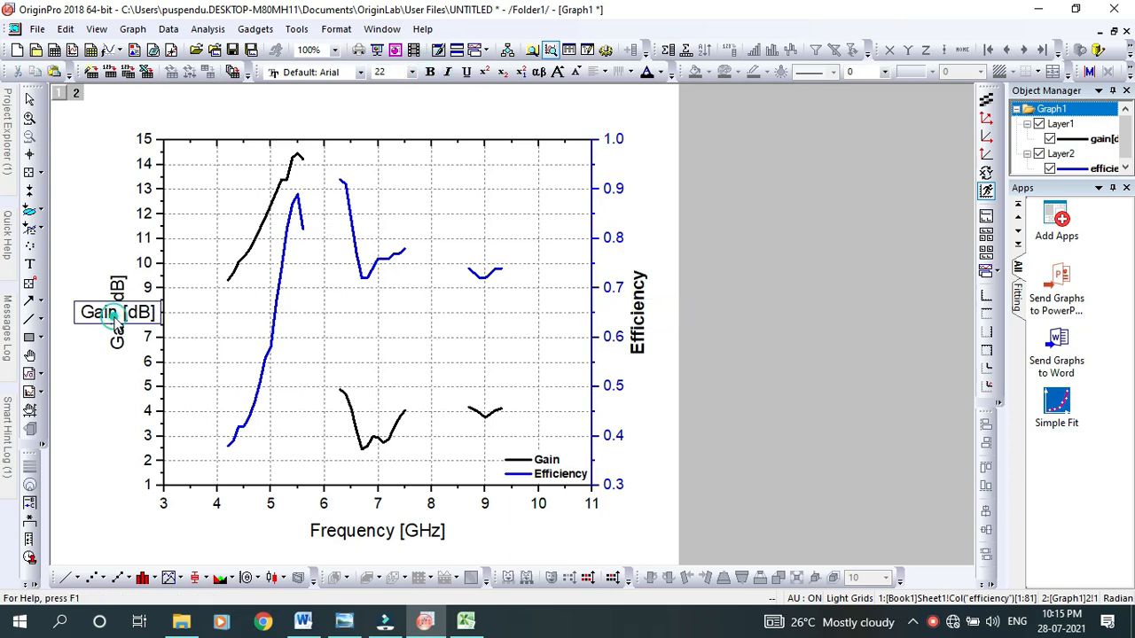
click(116, 327)
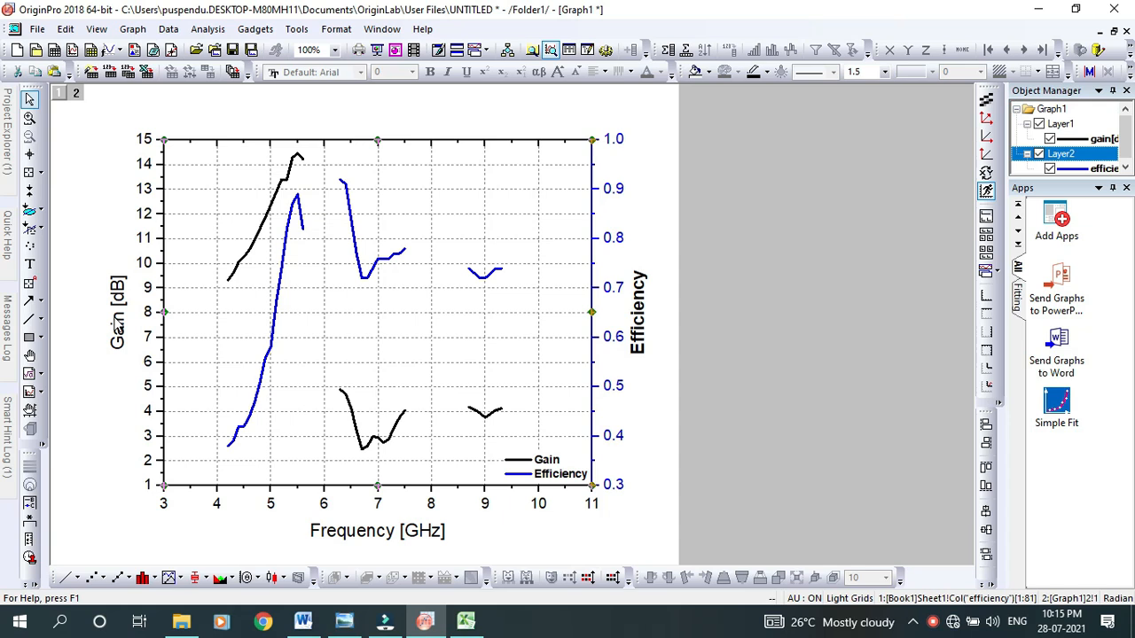
double_click(116, 327)
key(ctrl+a)
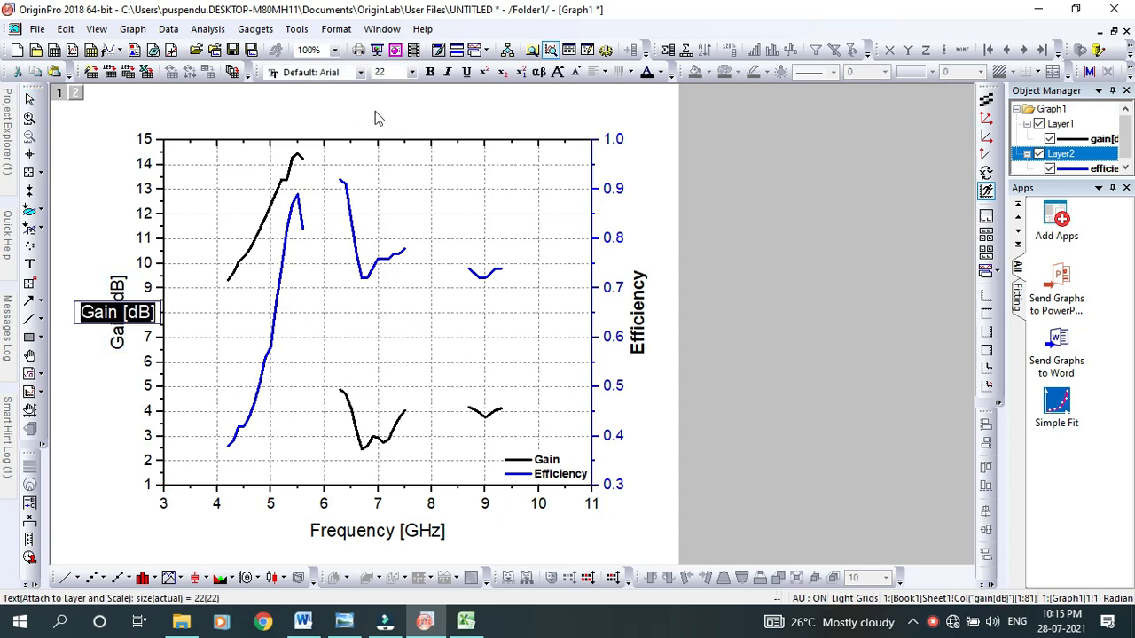
click(429, 70)
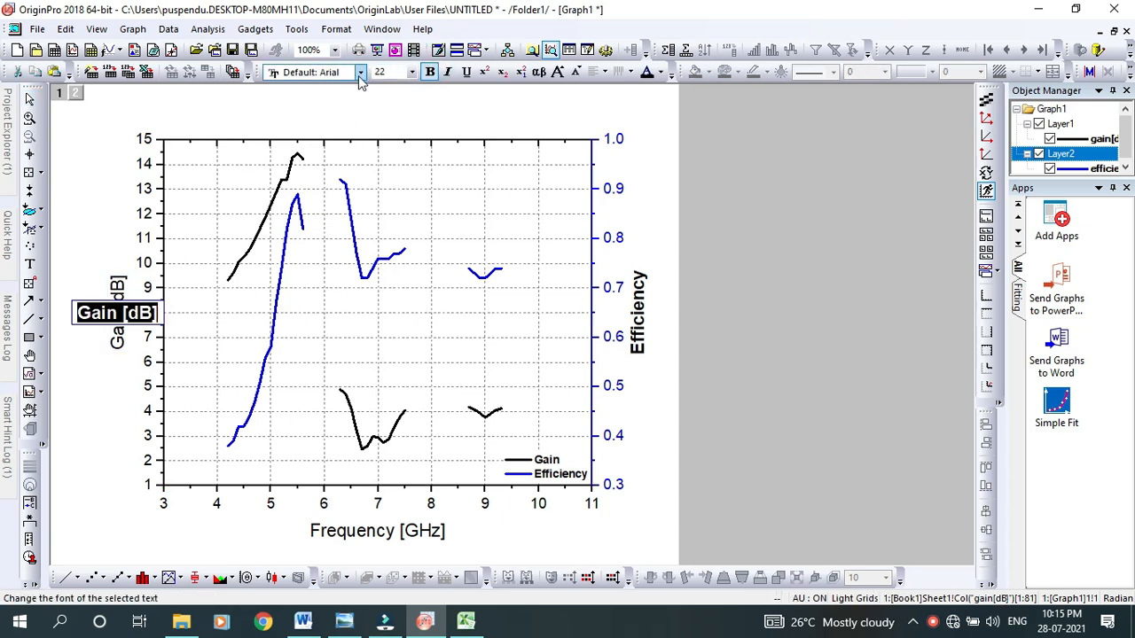
click(360, 75)
text(Times New Roma)
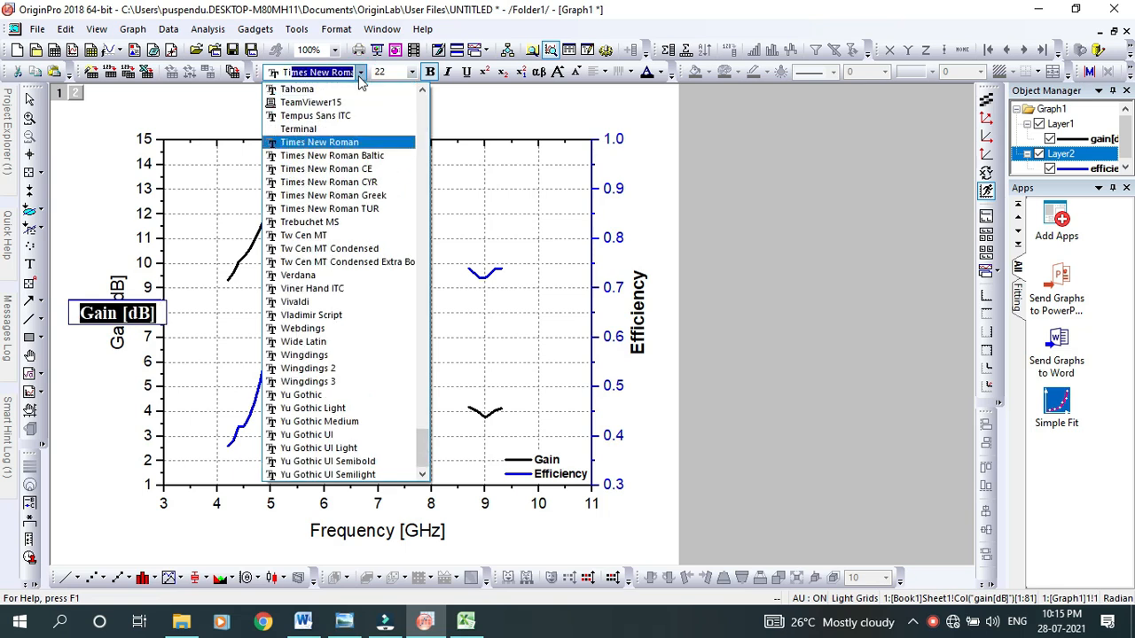
key(Return)
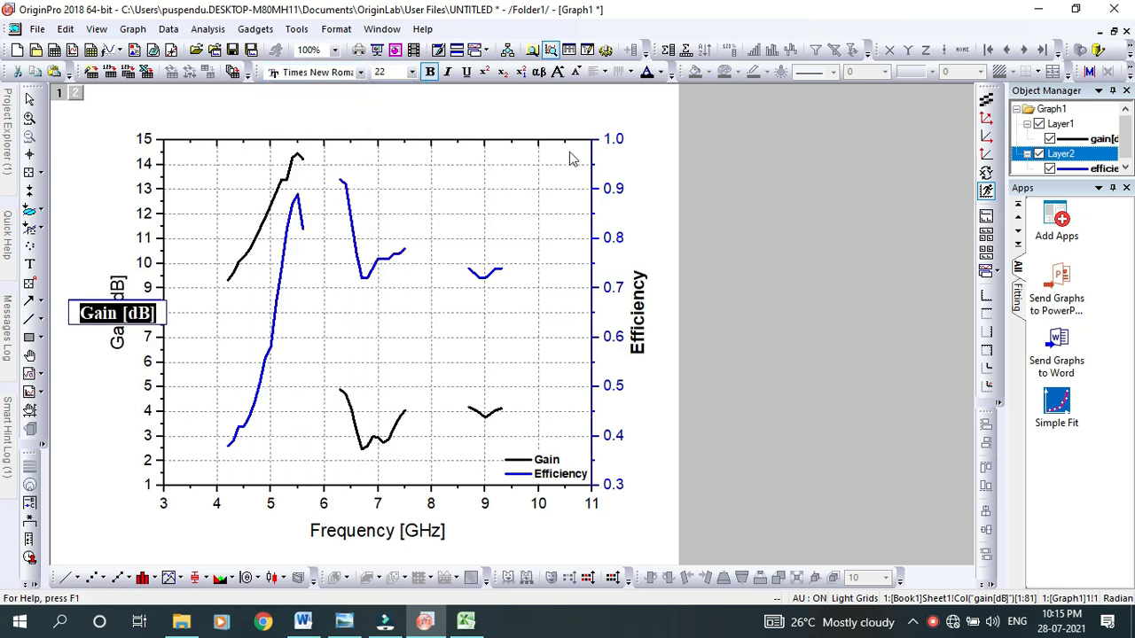
Make the "Frequency [GHz]" axis title bold and set its font to Times New Roman
click(394, 530)
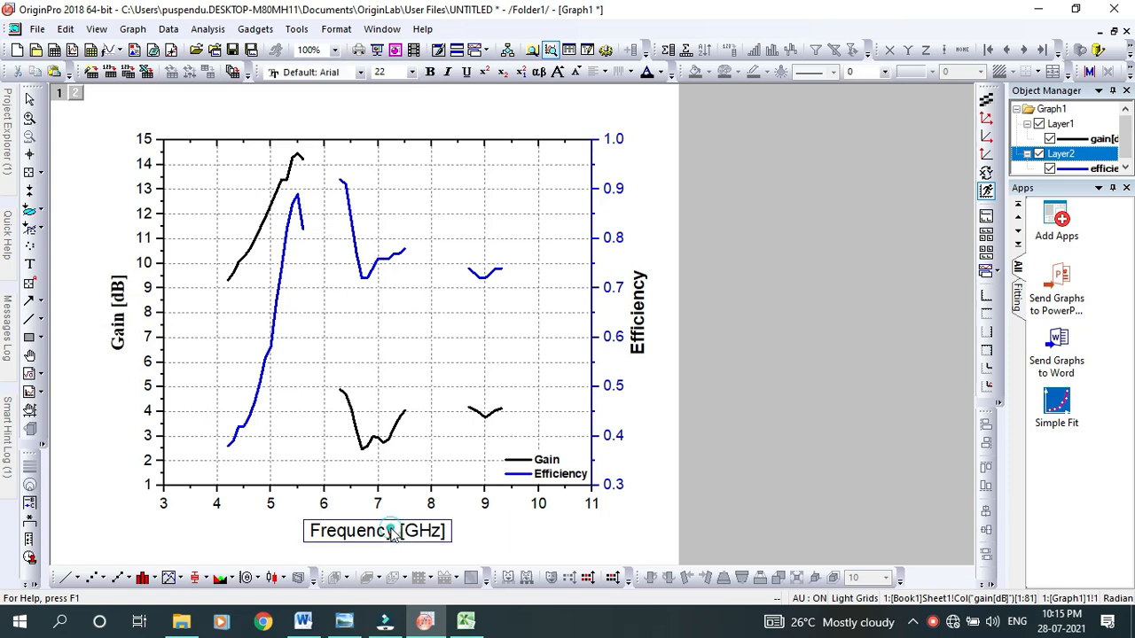
click(395, 531)
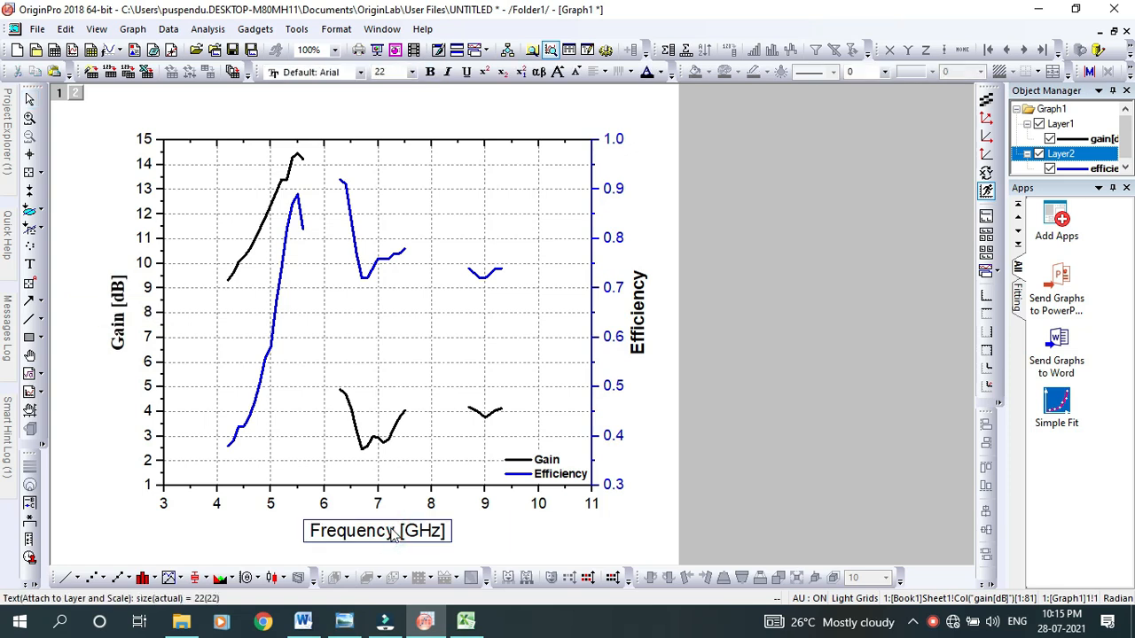
click(394, 531)
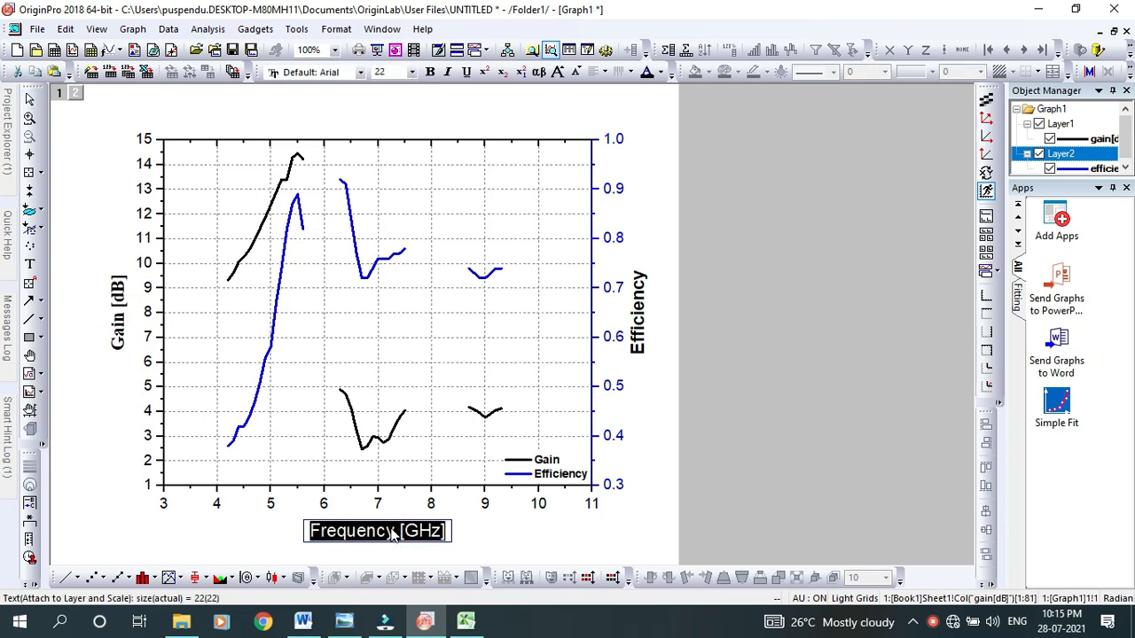
click(430, 72)
click(380, 74)
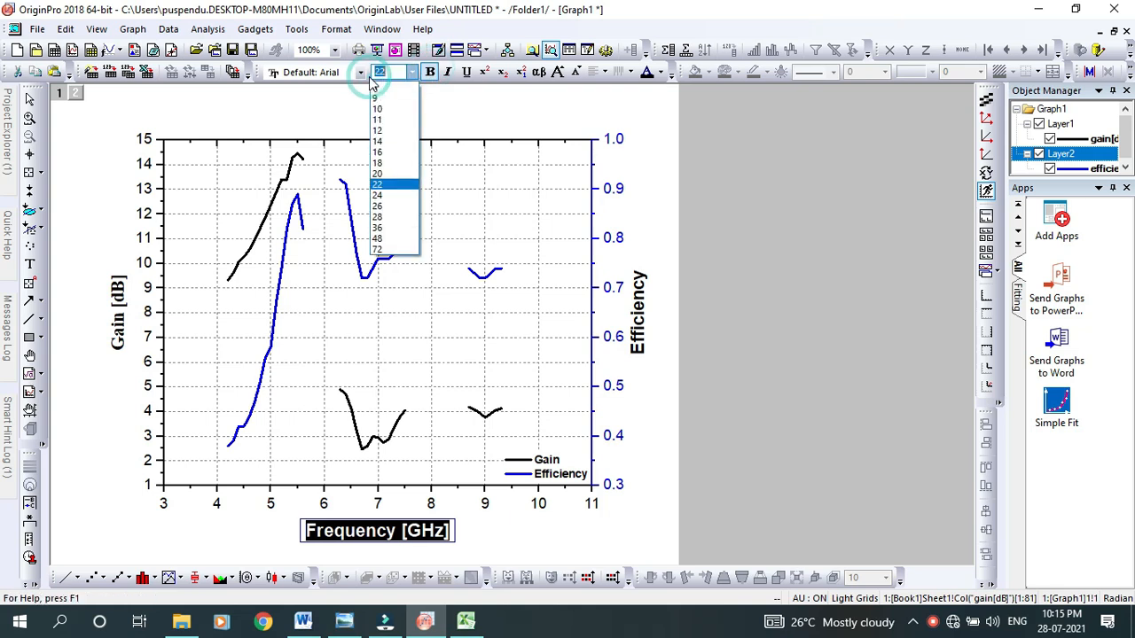
click(361, 78)
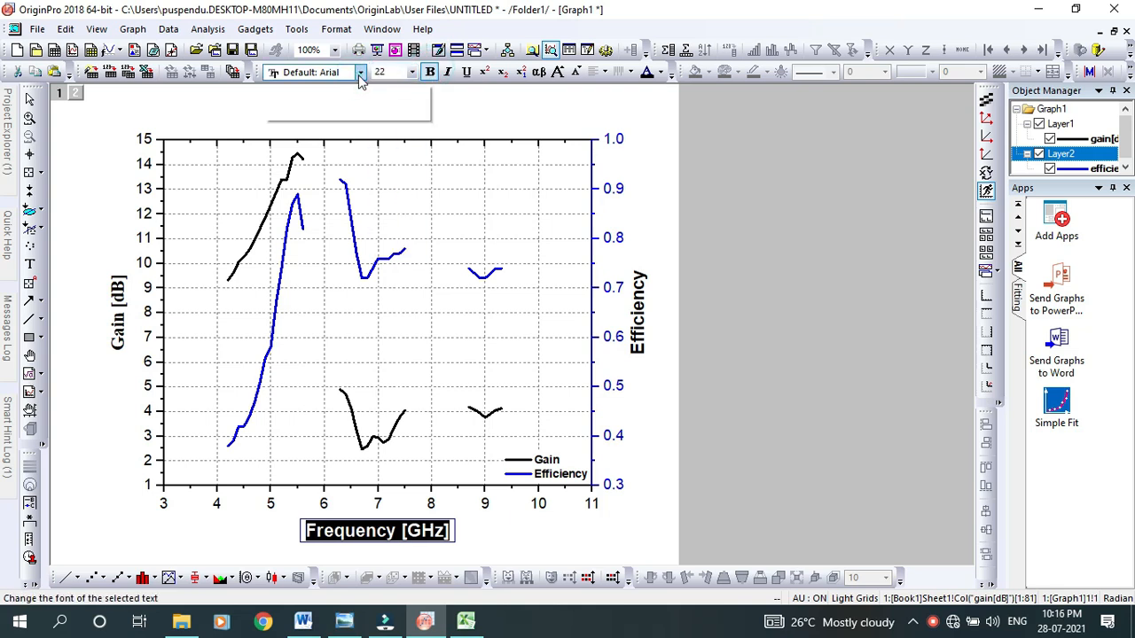
click(361, 78)
text(Times New Roma)
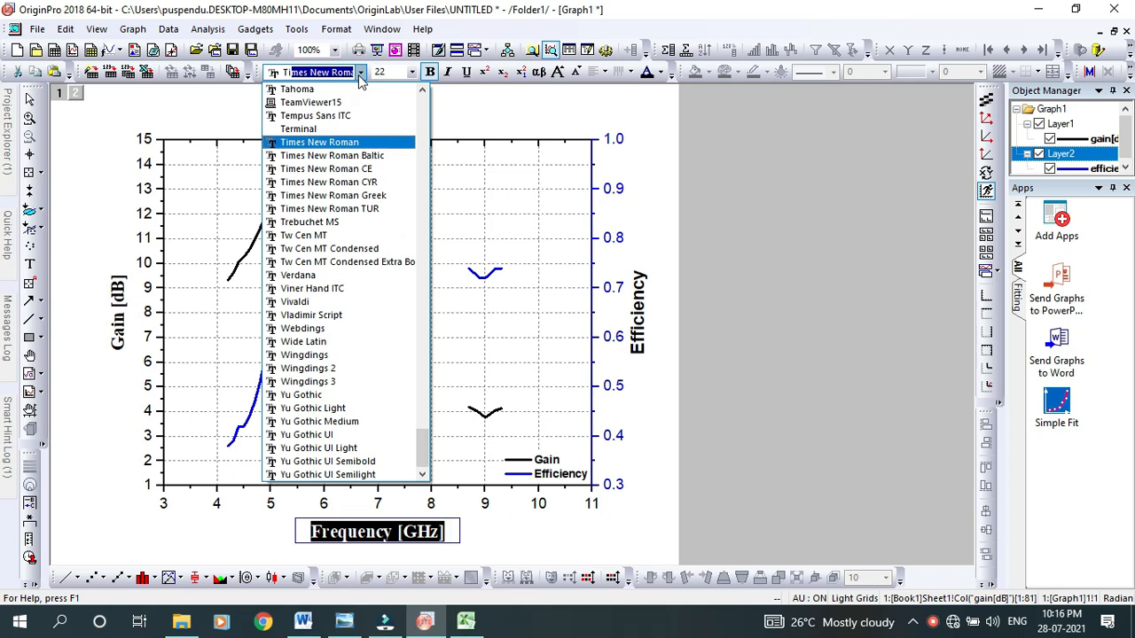
key(Return)
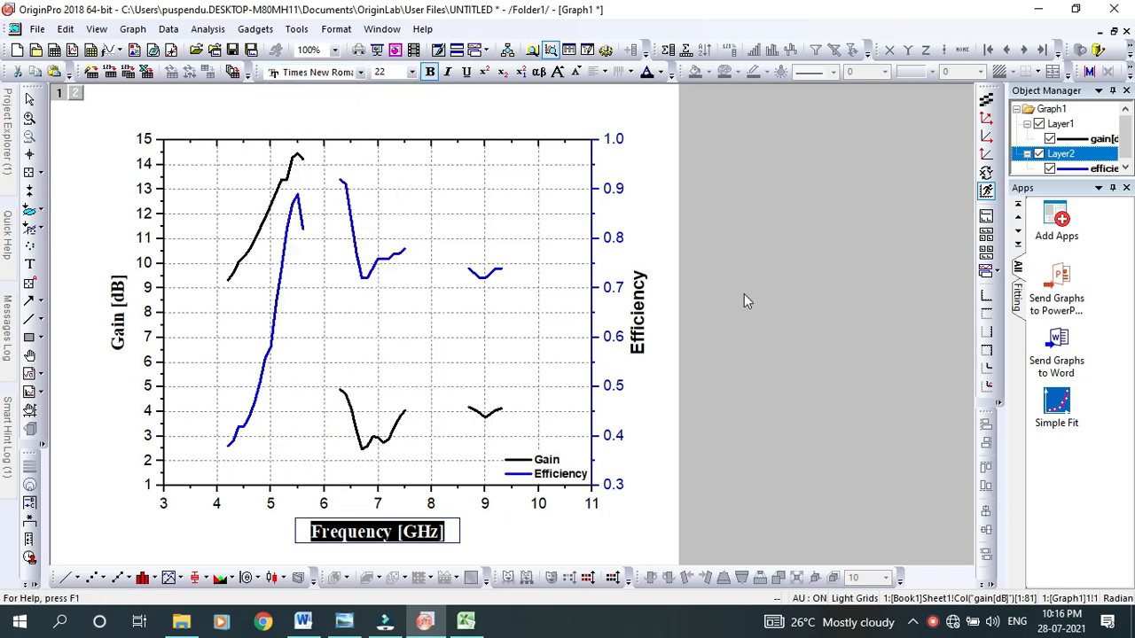
click(778, 310)
Set the font of the "Efficiency" axis title to Times New Roman
double_click(644, 324)
double_click(643, 324)
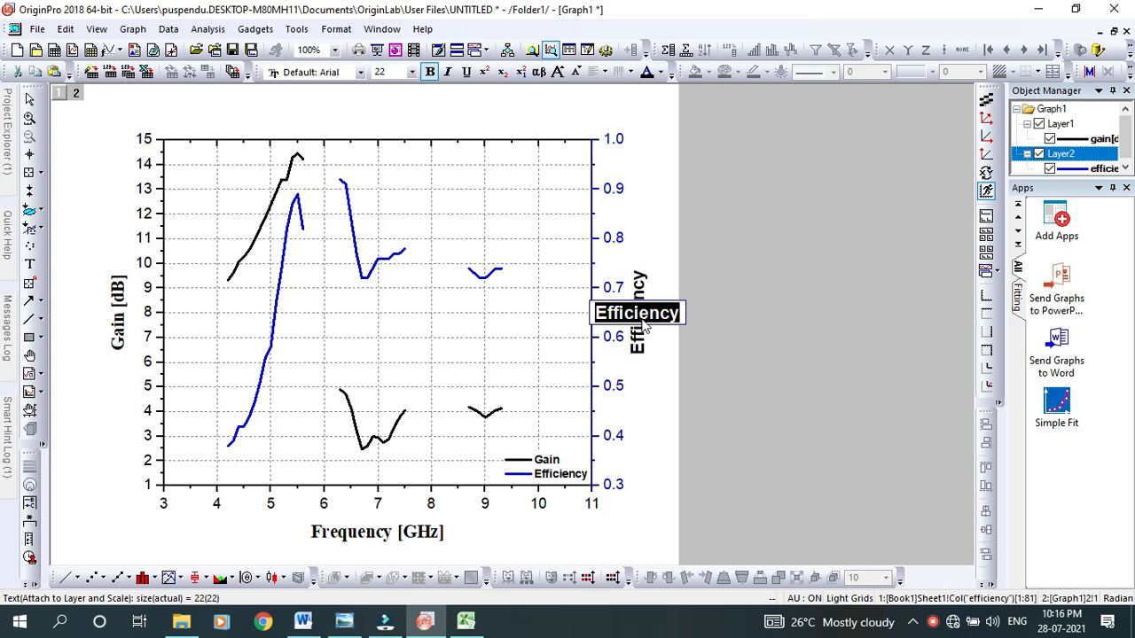
click(360, 72)
text(ti)
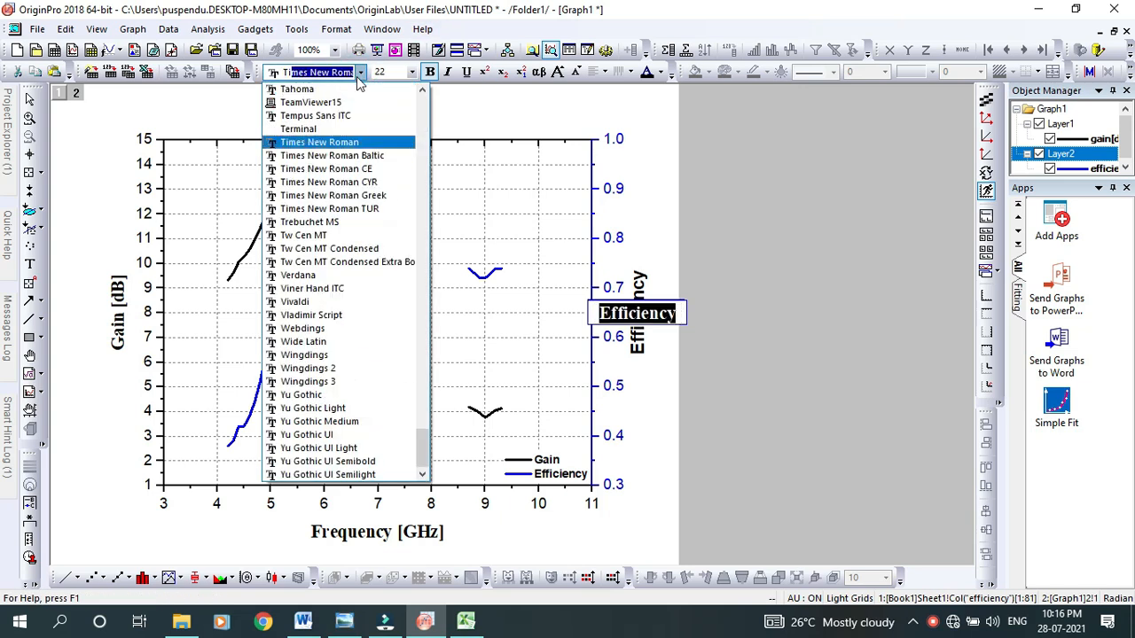
click(329, 143)
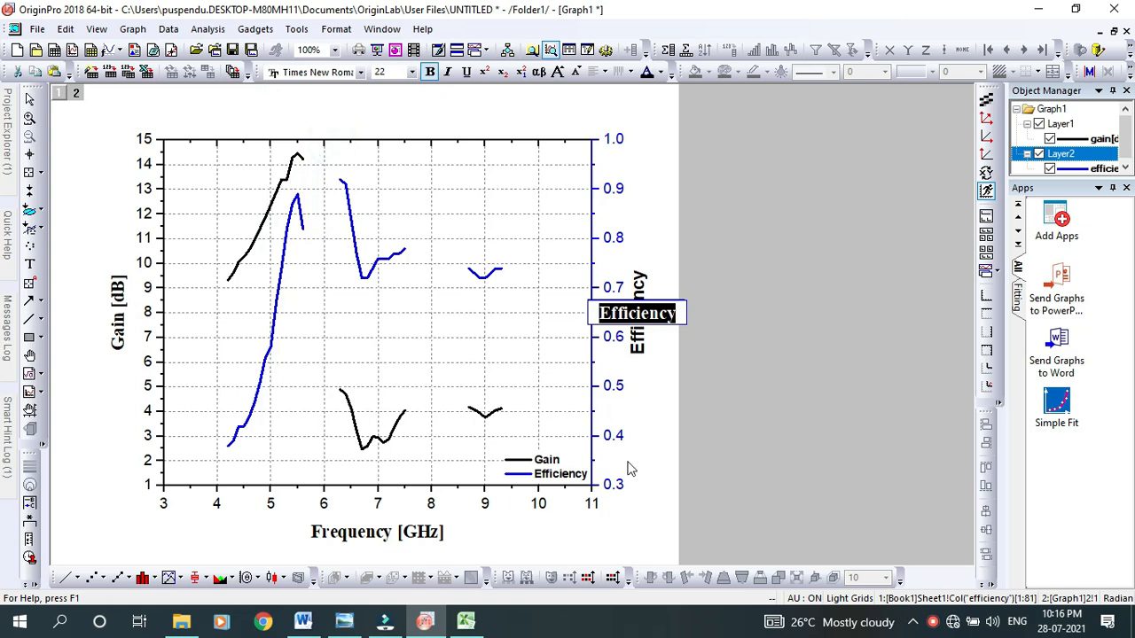
click(551, 470)
Set the font of the Gain and Efficiency legend to Times New Roman
double_click(551, 474)
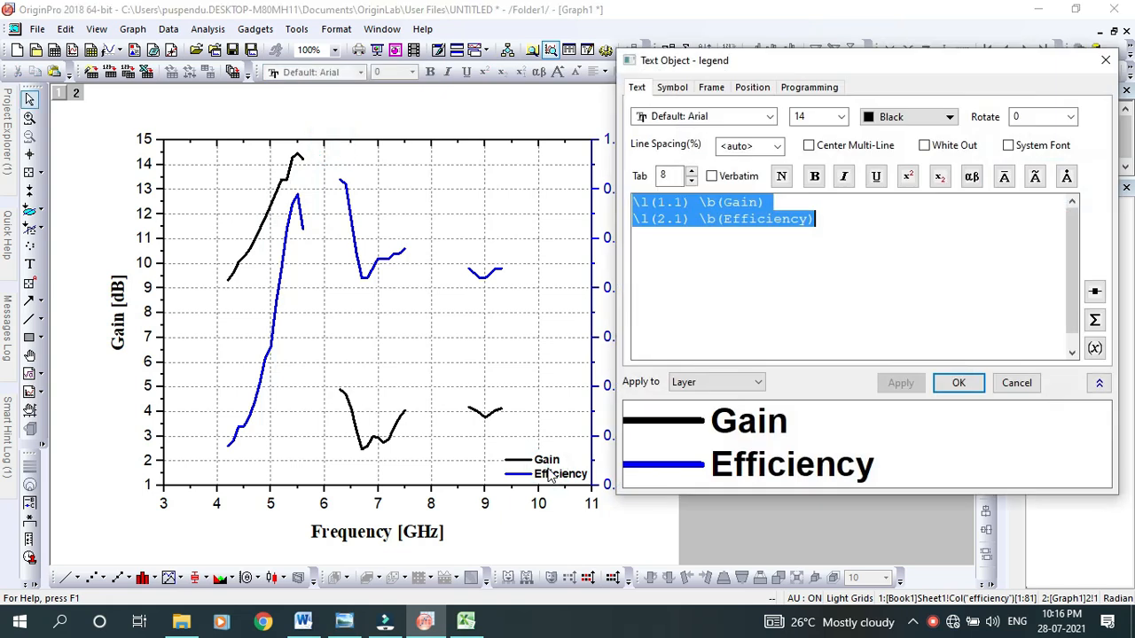
click(1106, 60)
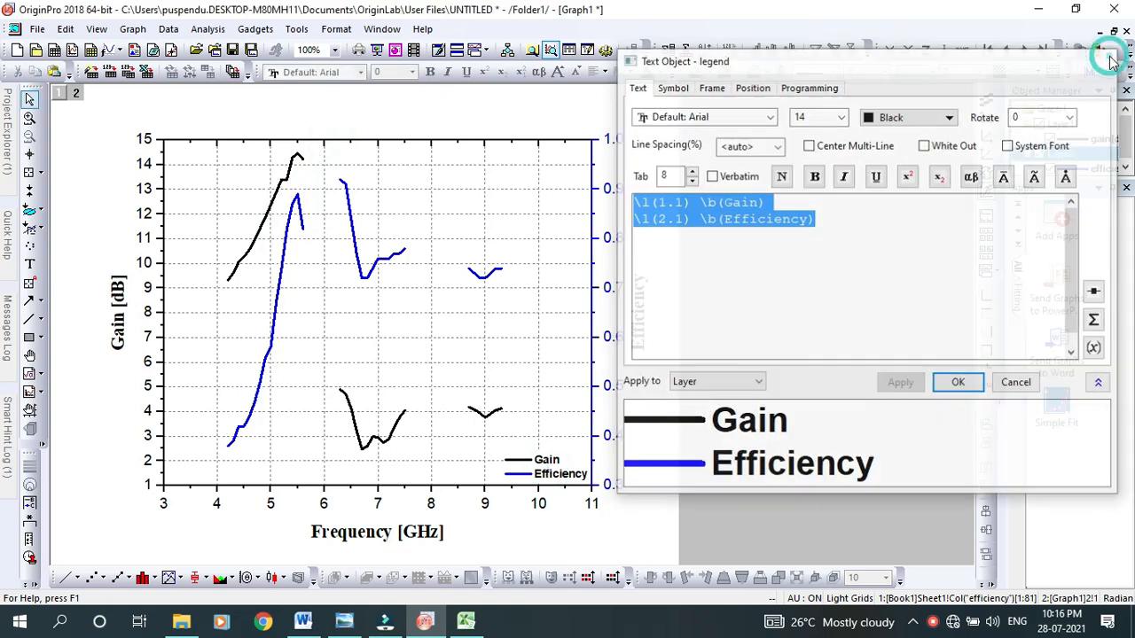
click(553, 470)
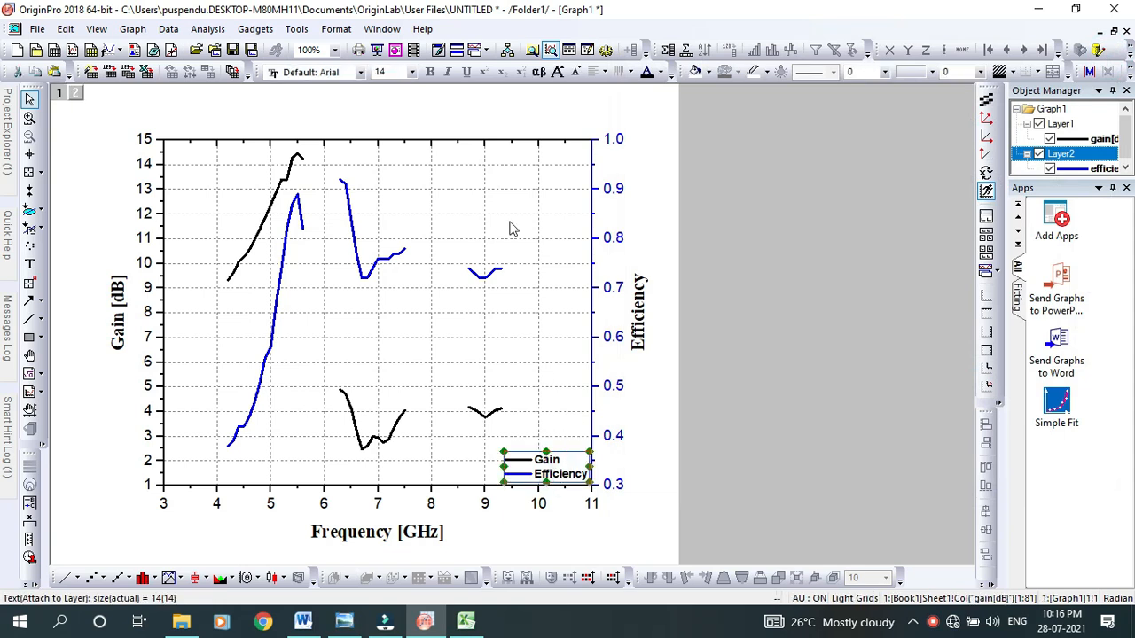
click(361, 73)
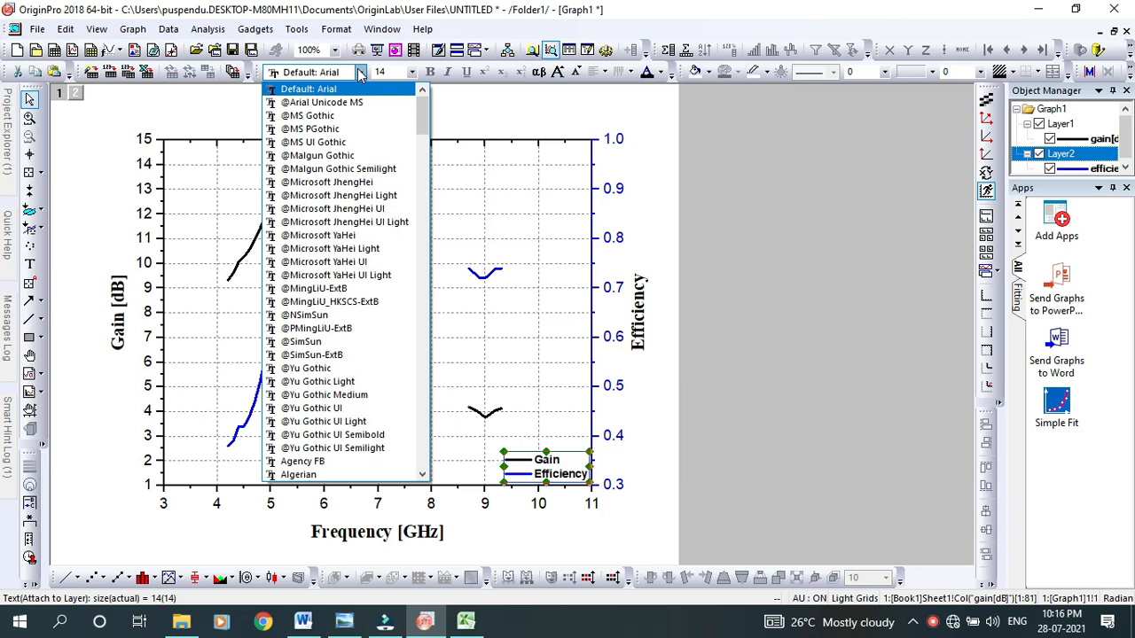
text(ti)
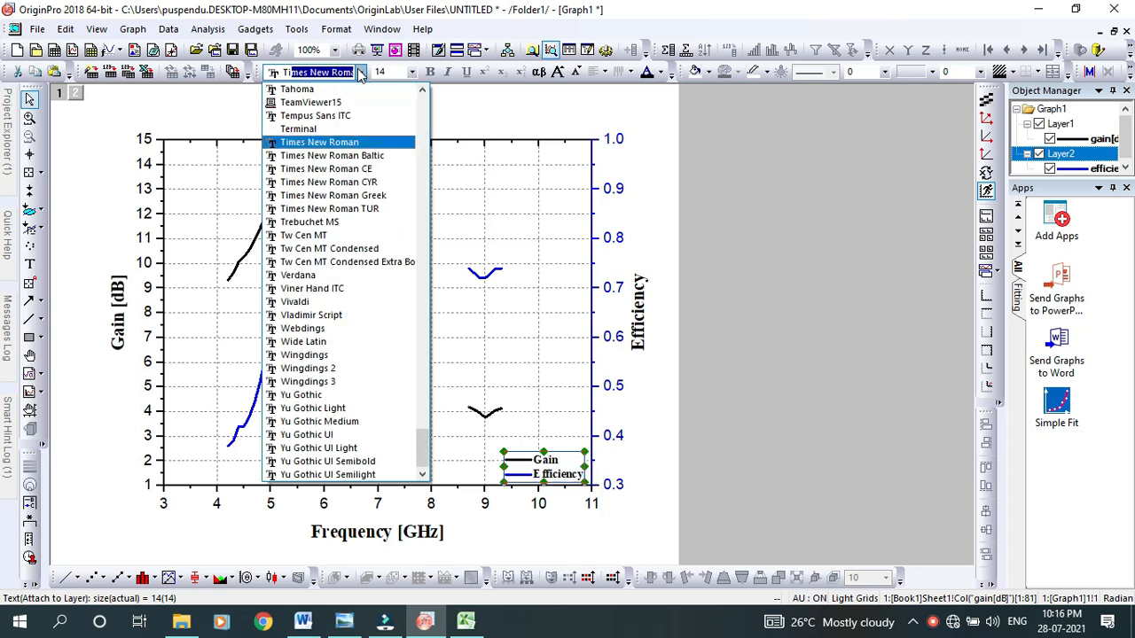
key(Return)
click(813, 289)
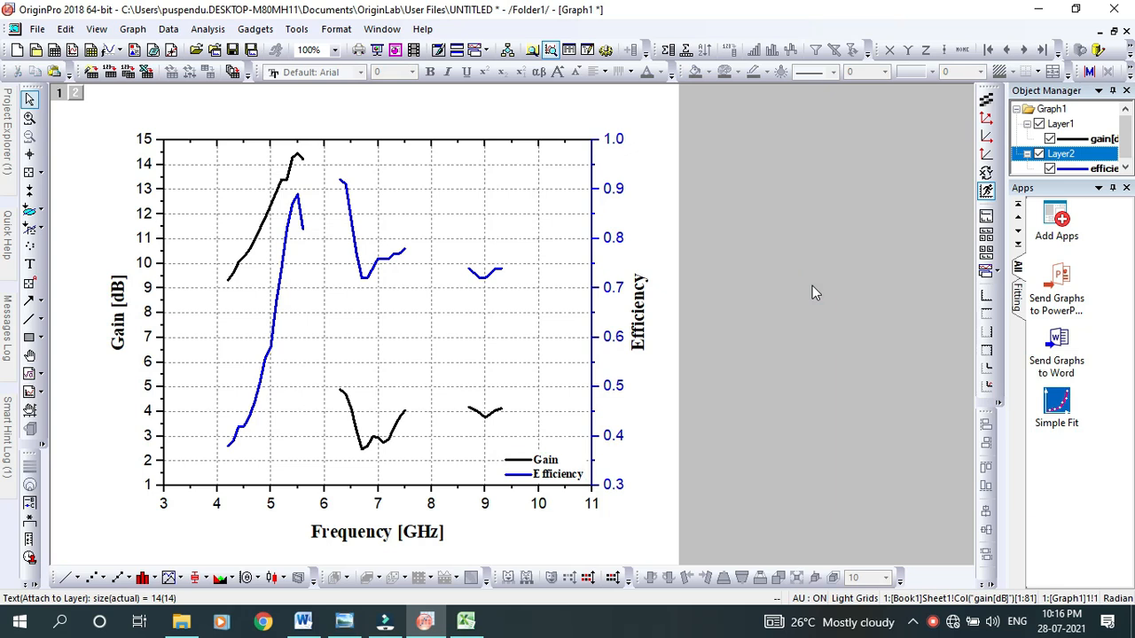
Copy the whole graph page to the clipboard and dismiss the hint about connecting lines across missing data
click(770, 234)
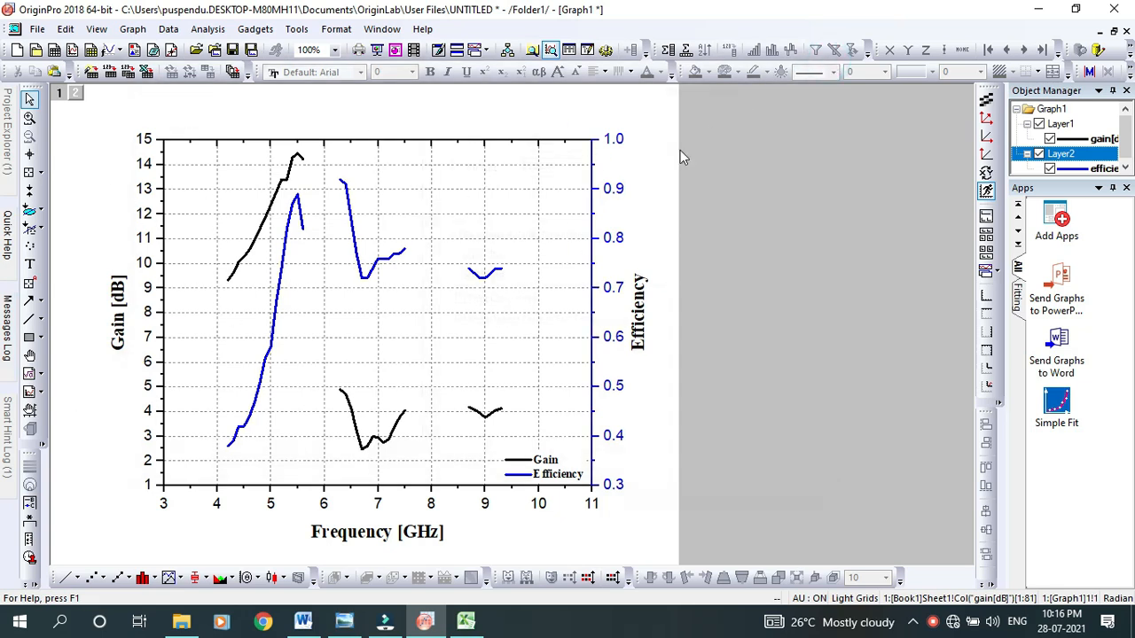
right_click(657, 204)
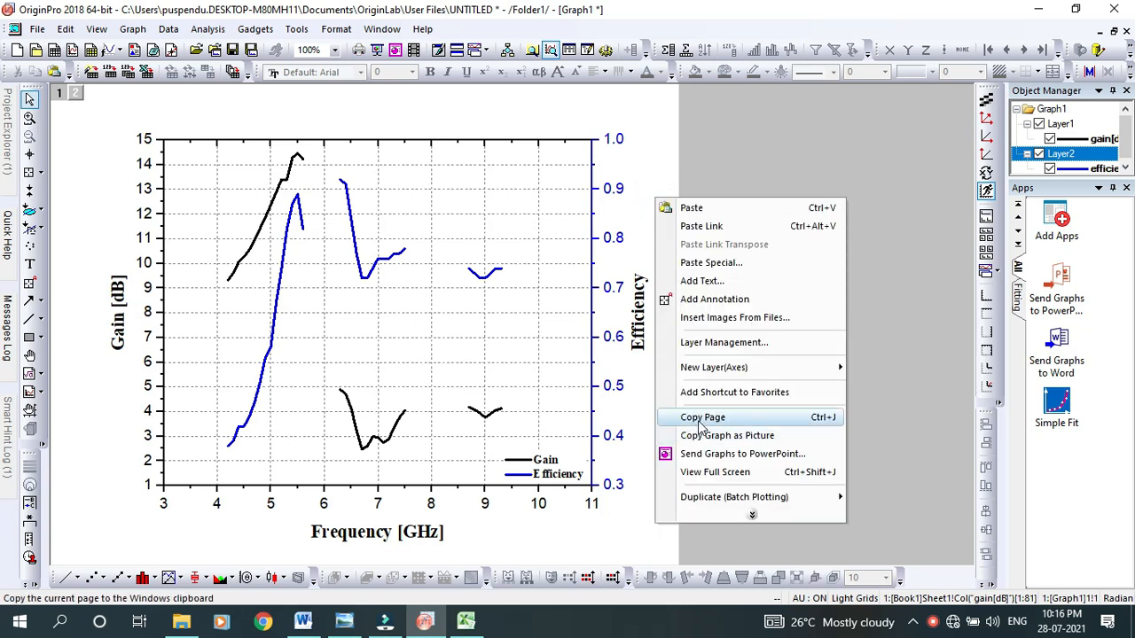
click(699, 421)
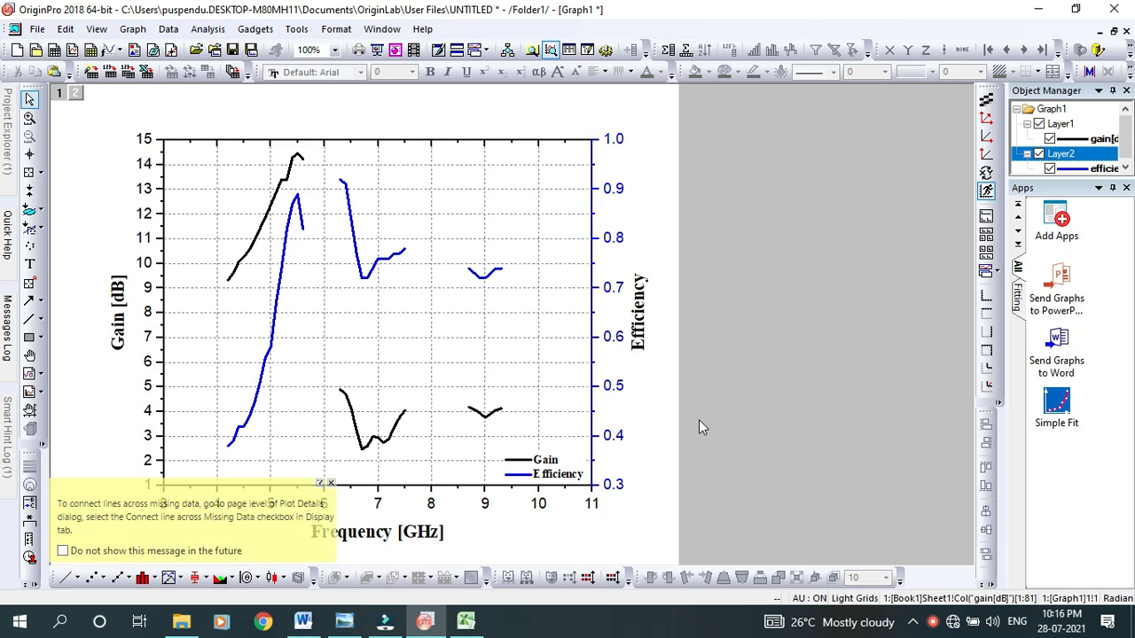
click(331, 483)
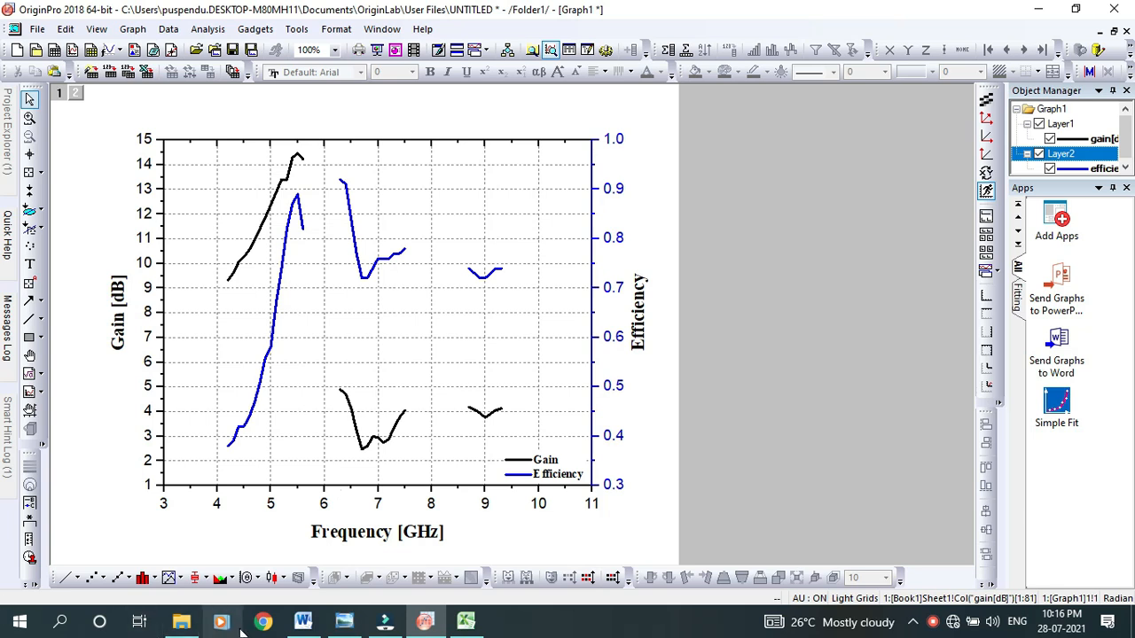
Open a new document in Microsoft Word, maximise it and paste the copied graph page into it
mouse_move(306, 623)
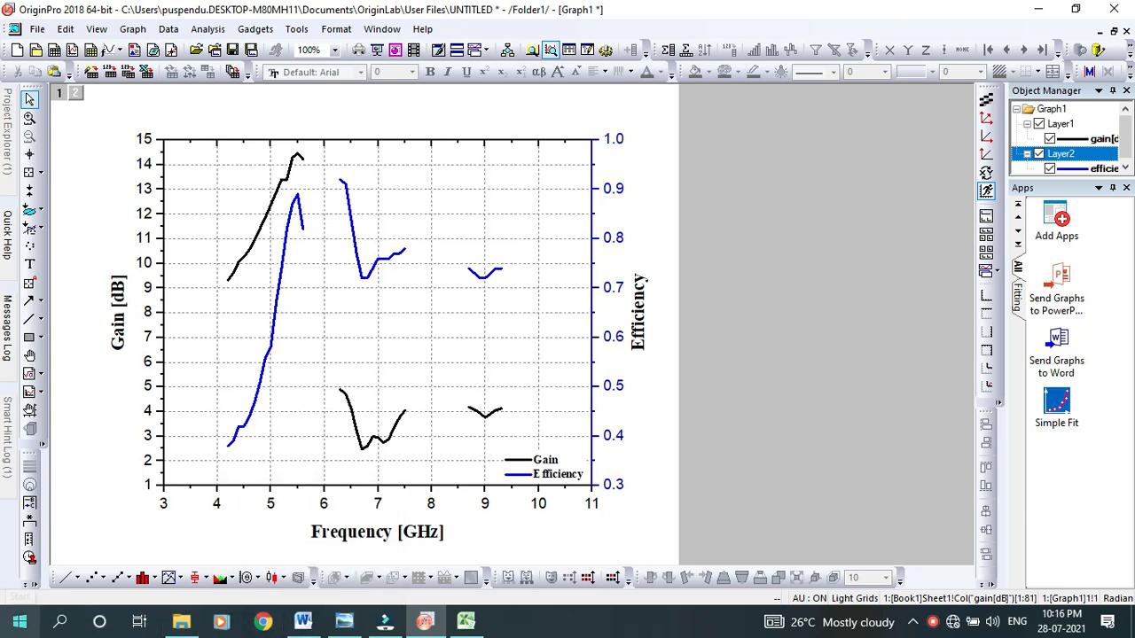
key(super)
text(word)
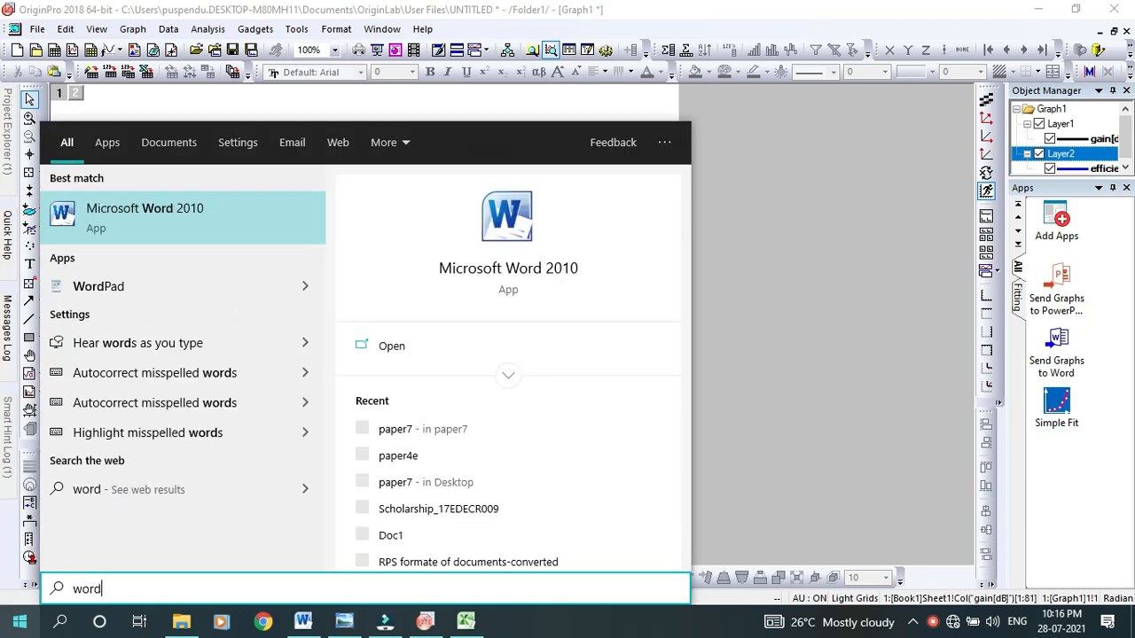
key(Return)
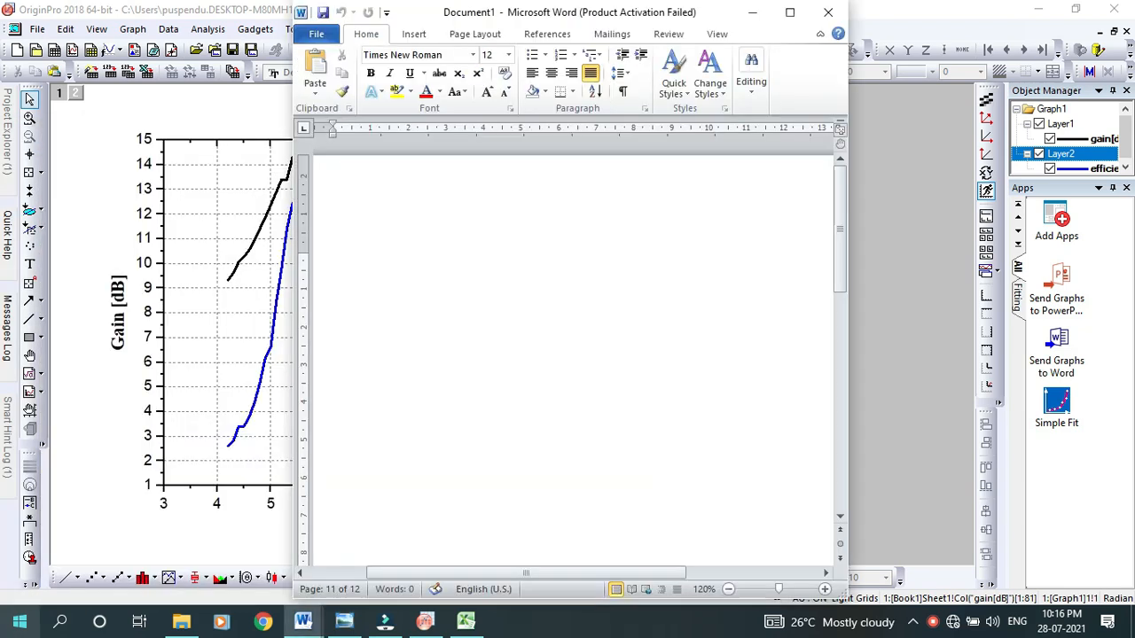
click(789, 13)
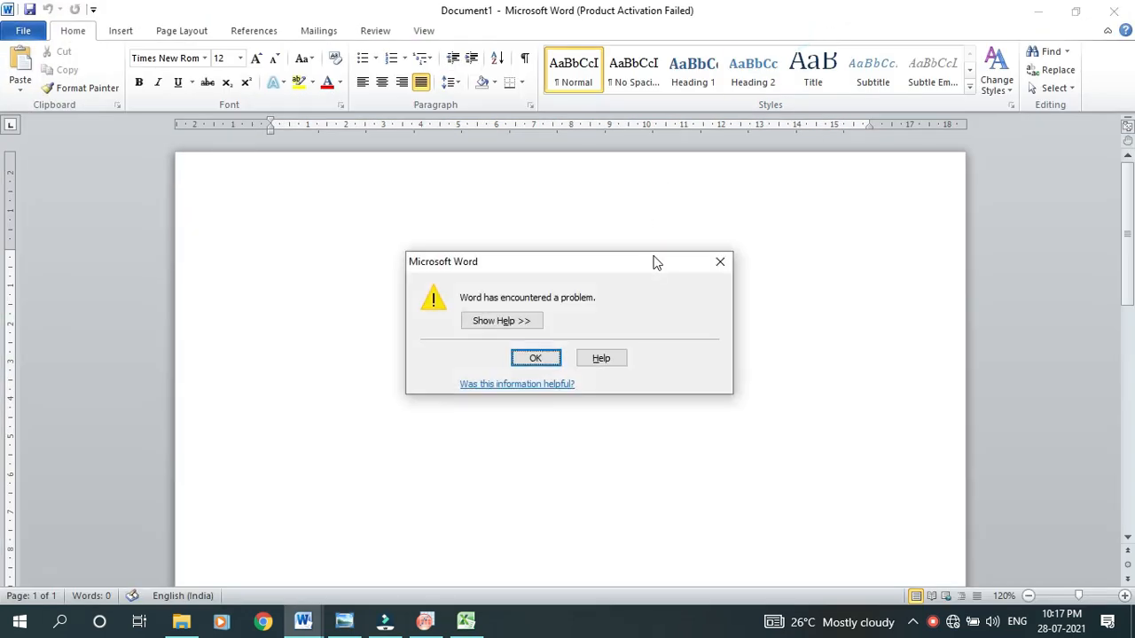
click(716, 267)
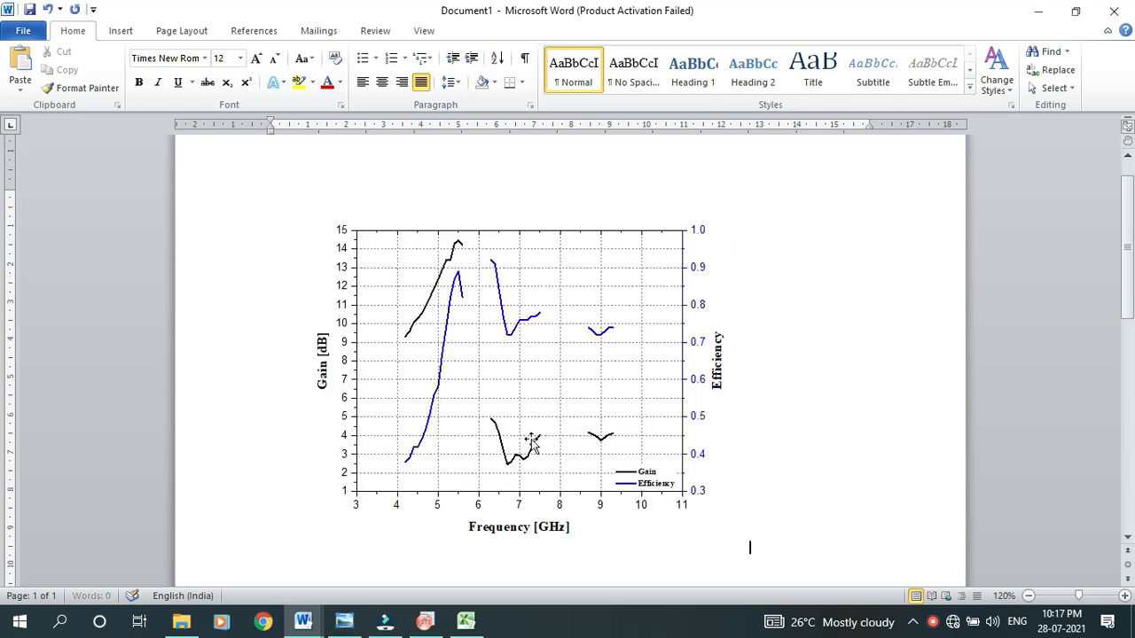
scroll(805, 420, down, 2)
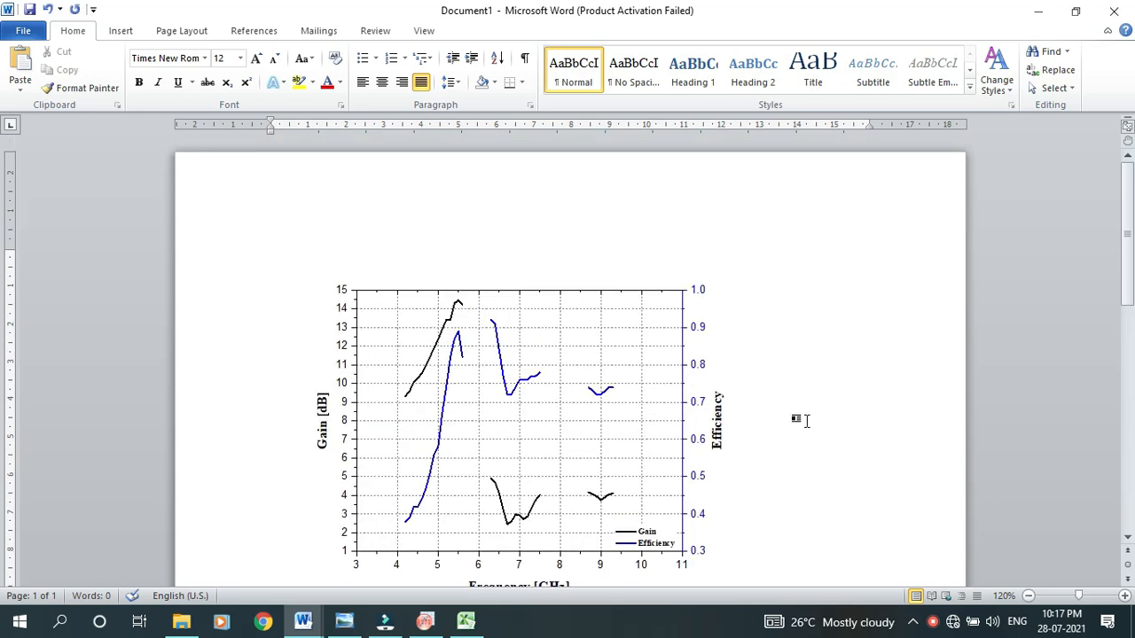
scroll(708, 351, up, 3)
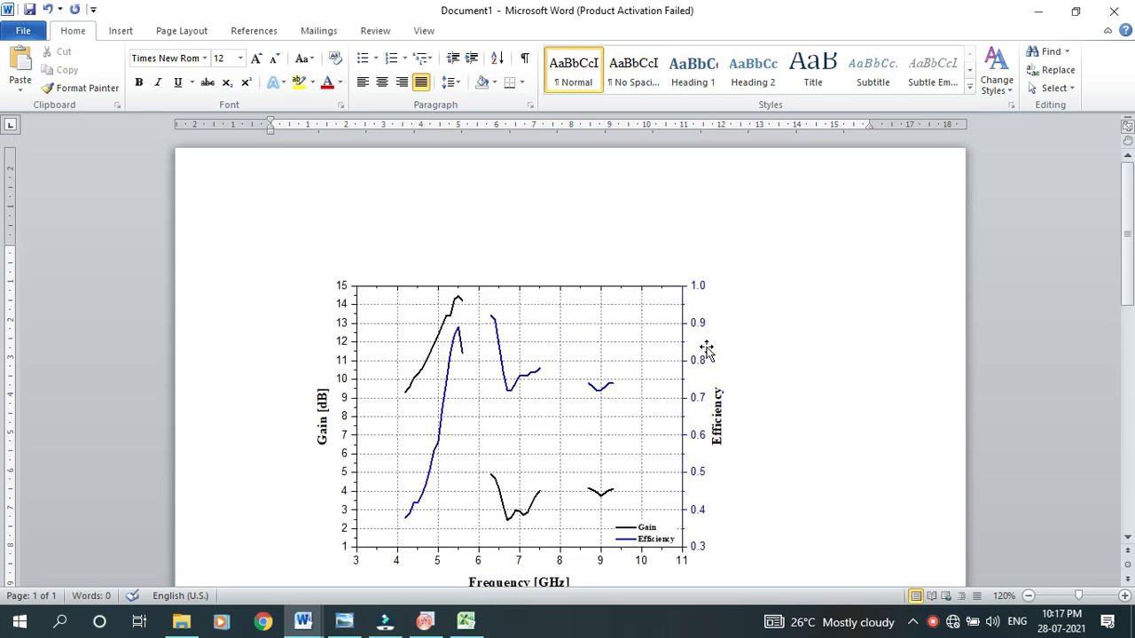
Scale the pasted graph picture proportionally to about 13 cm wide and switch back to OriginPro
click(660, 345)
drag(750, 243, 619, 325)
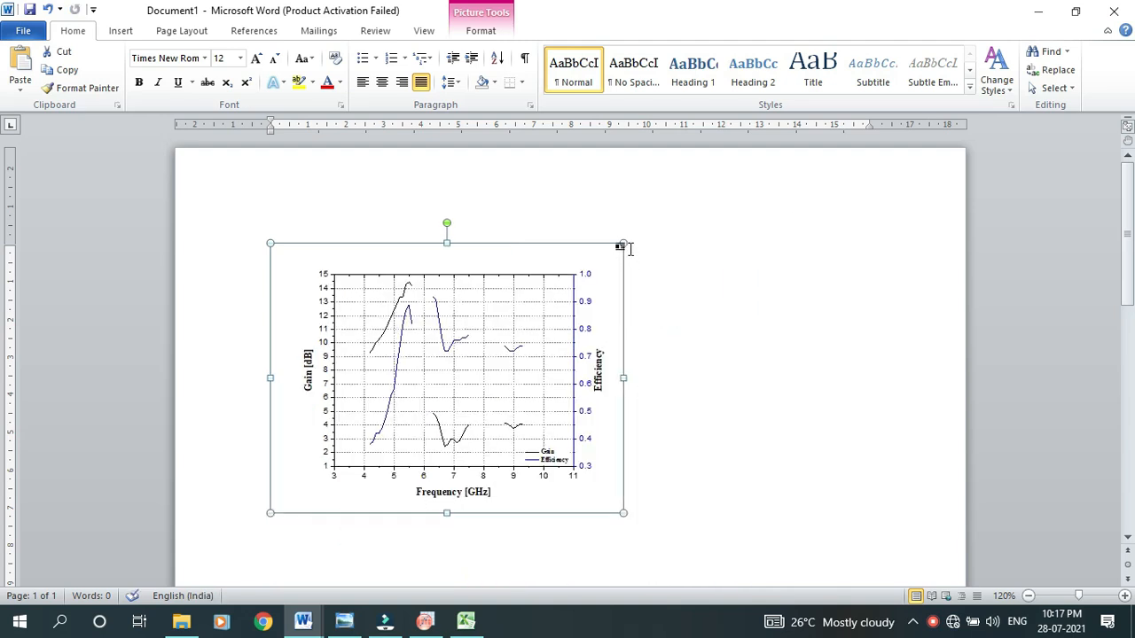
drag(623, 242, 775, 175)
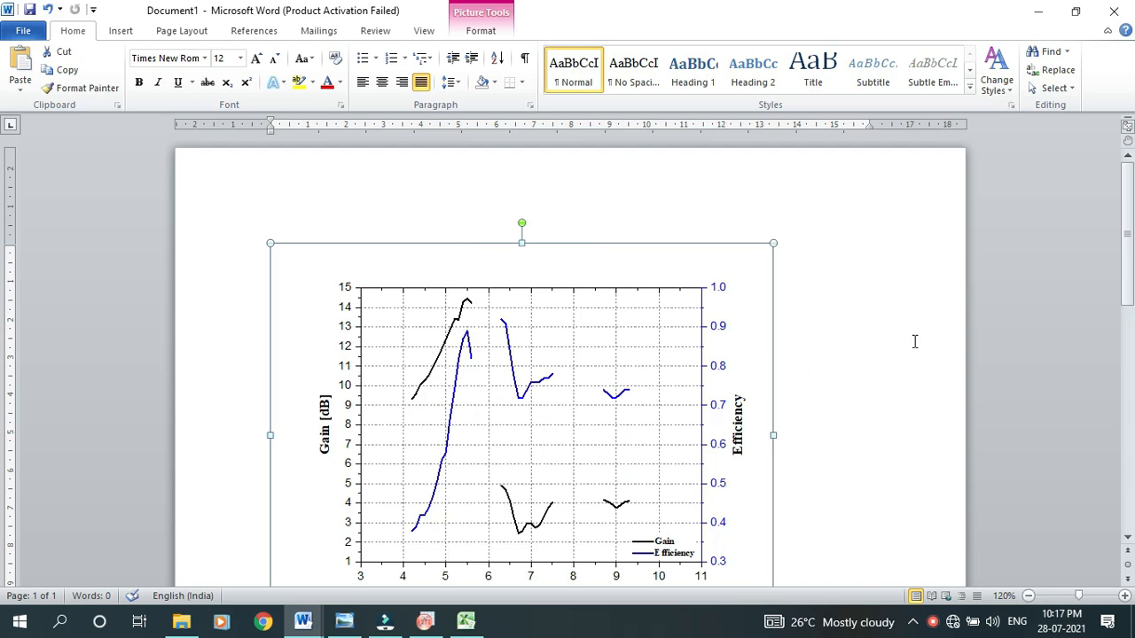
key(alt+Tab)
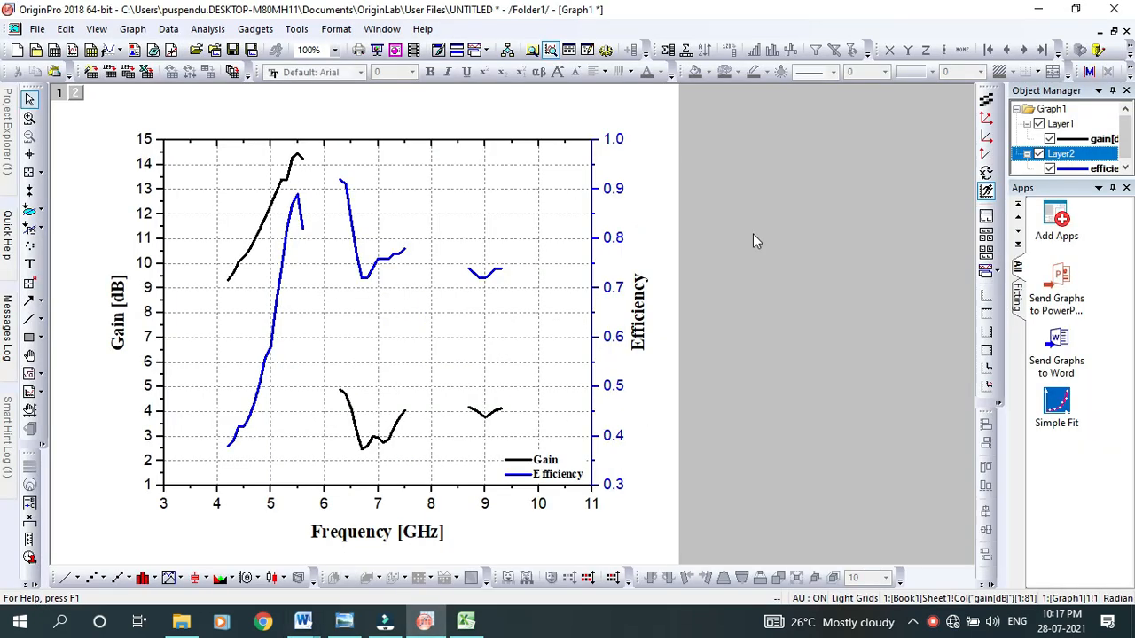